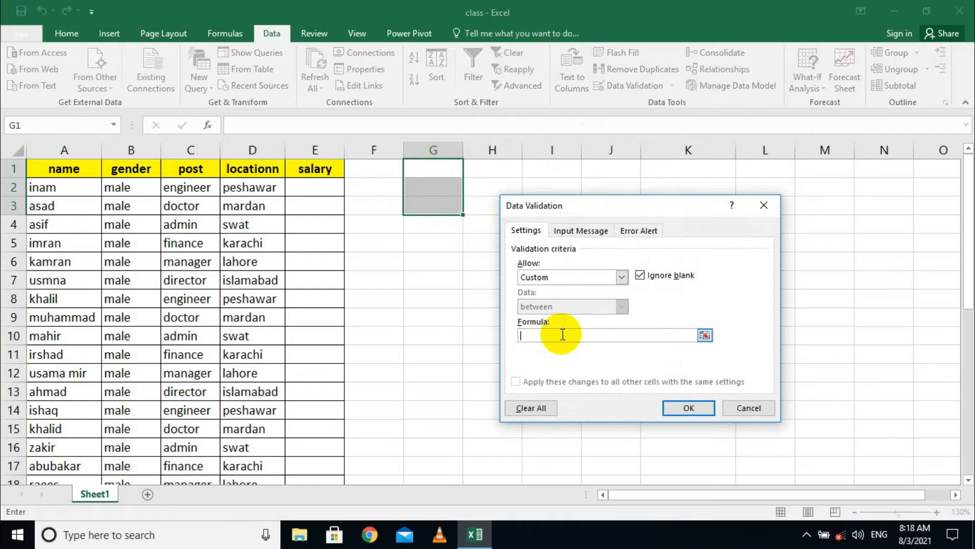
Apply the custom validation formula =istext(G1:G3) to cells G1:G3.
text(=istext()
drag(436, 169, 448, 204)
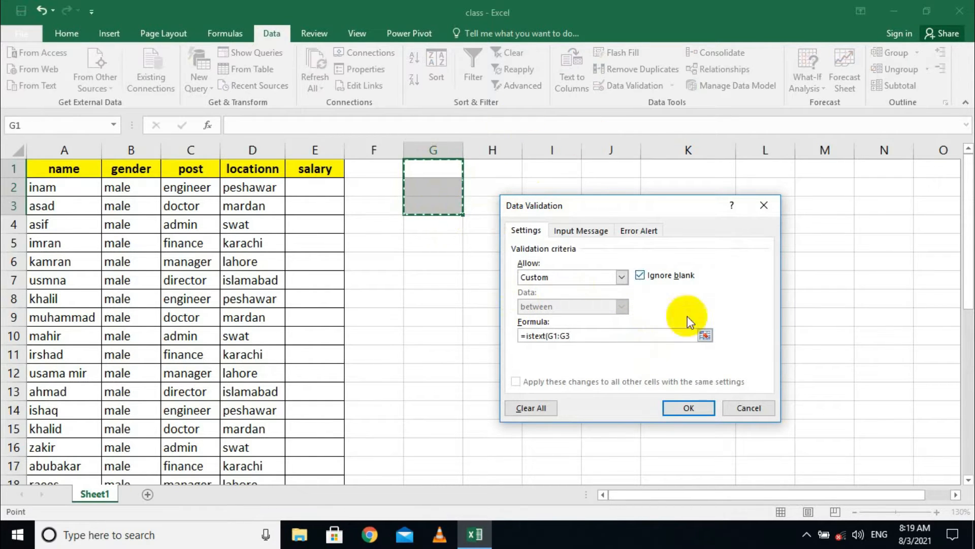
click(685, 406)
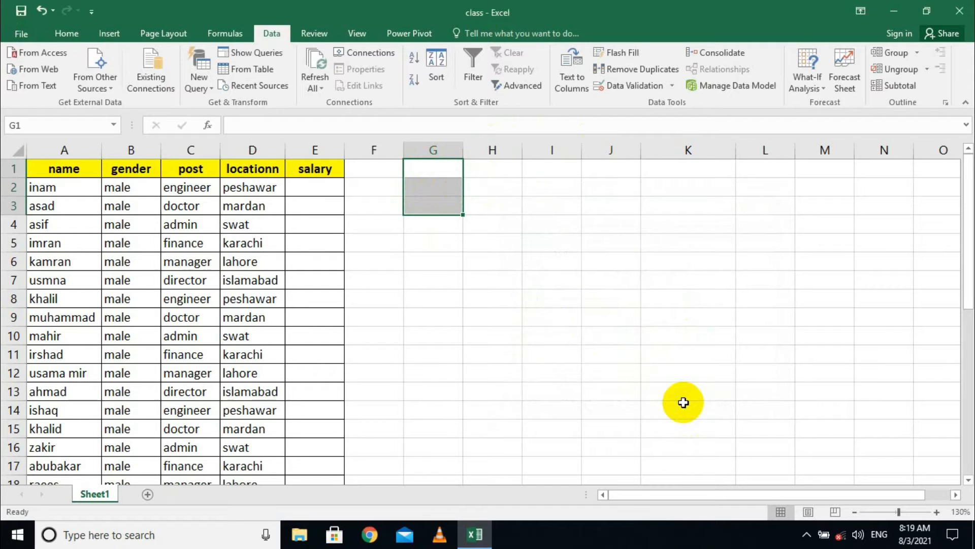
Test the text-only rule by entering abc in G1 and trying 123 in G2, then cancel the second entry.
click(442, 167)
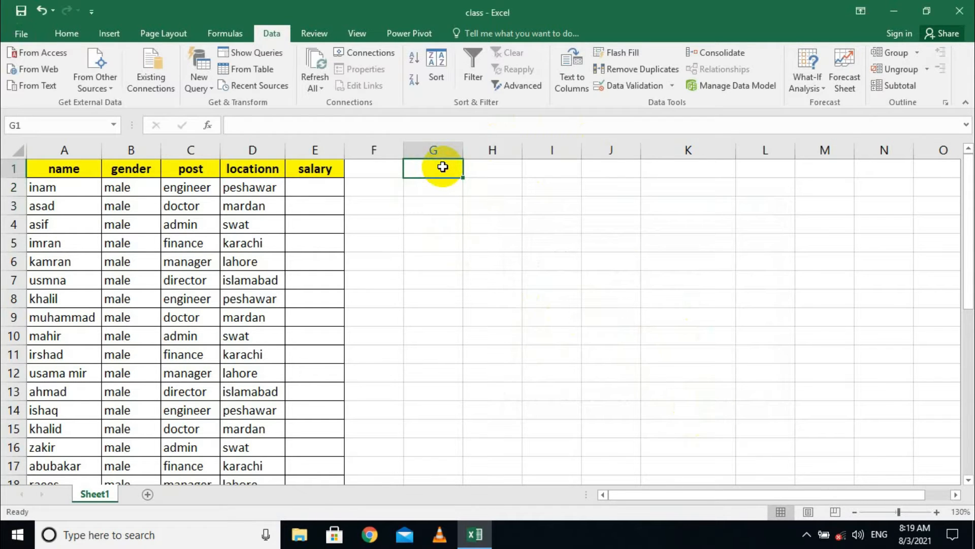
text(abc)
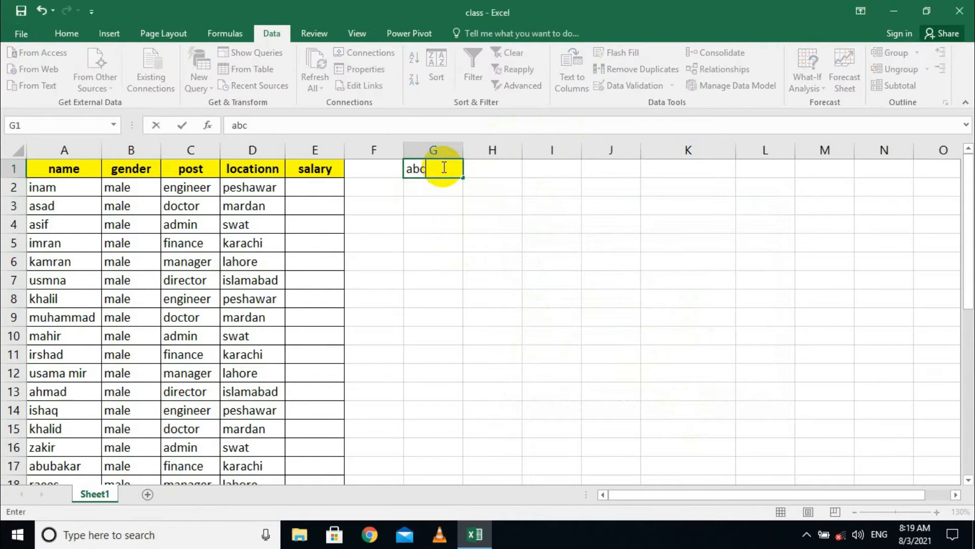
key(Return)
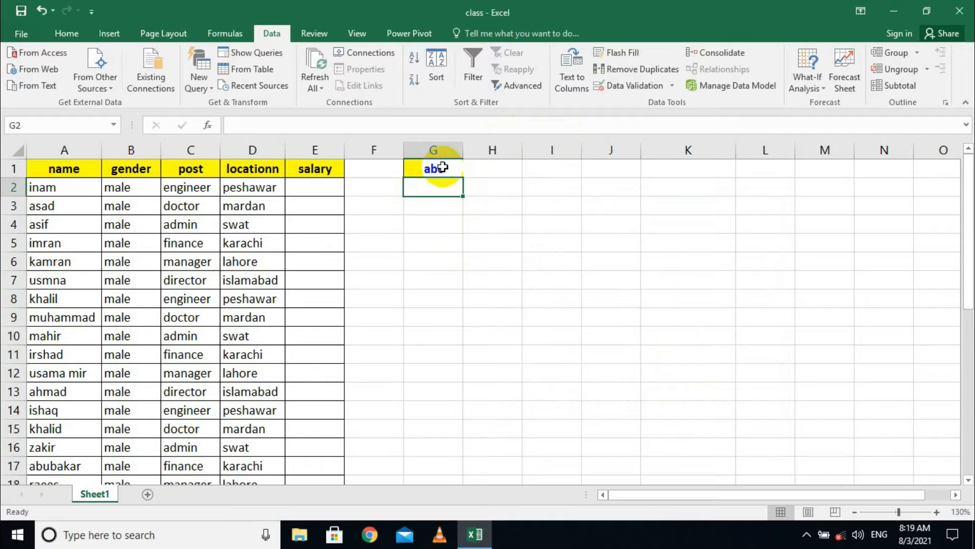
text(123)
key(Return)
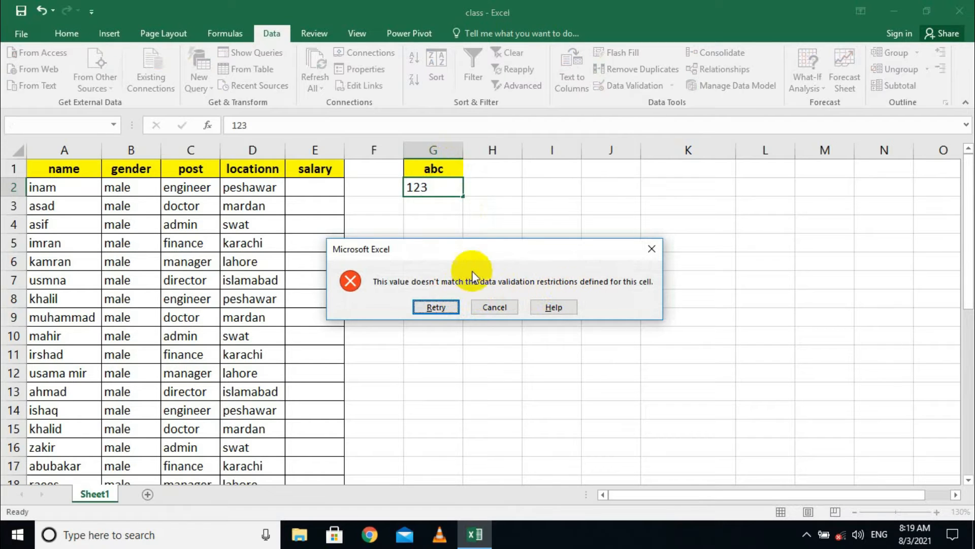
click(505, 306)
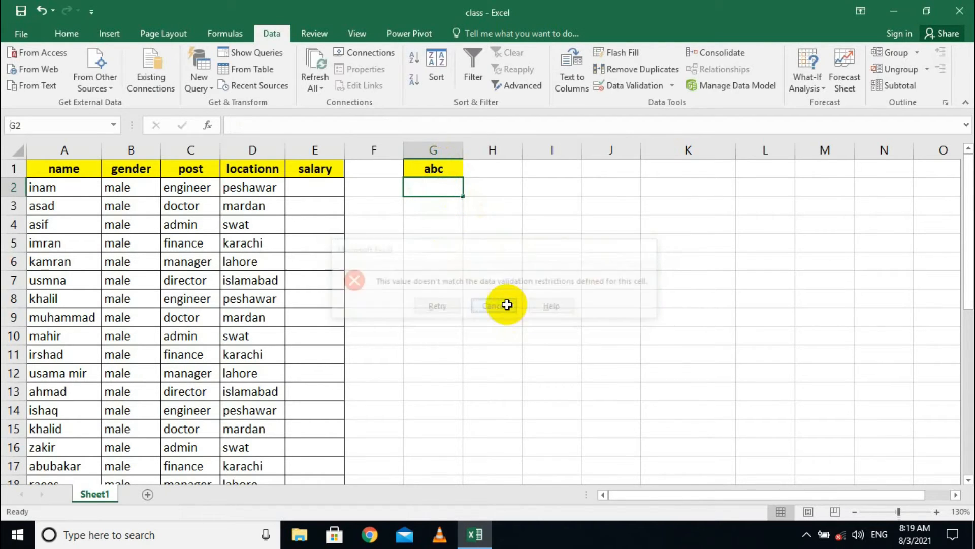
Enter abc in cells G2 and G3.
text(abc)
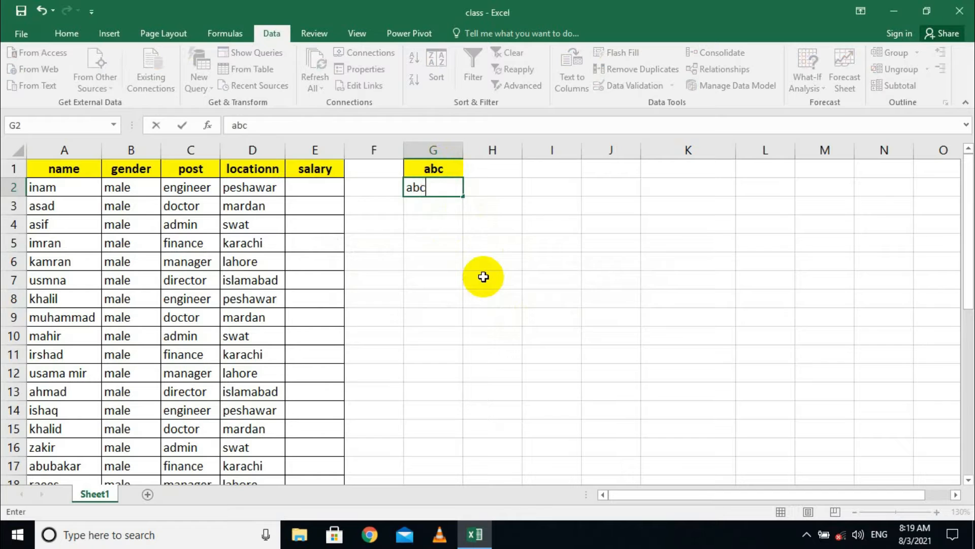
key(Return)
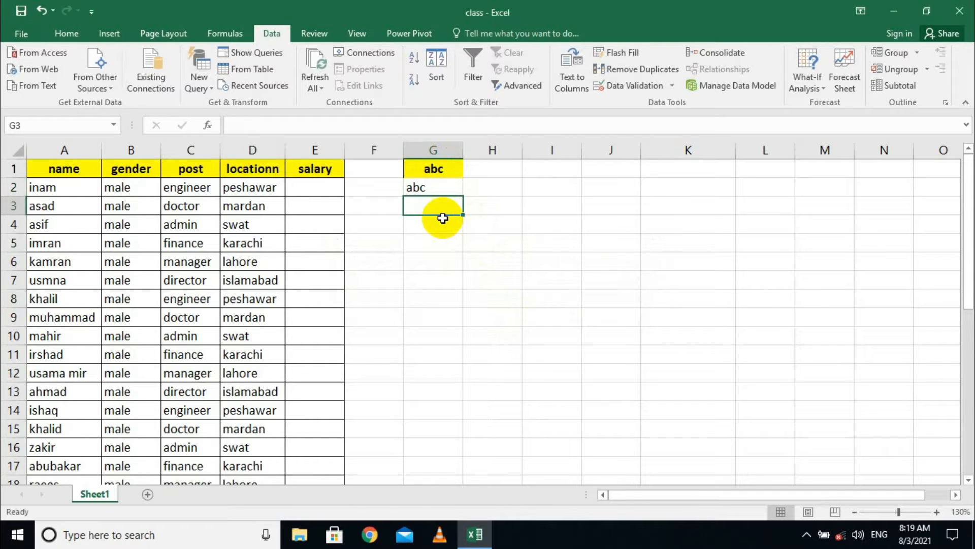
text(abc)
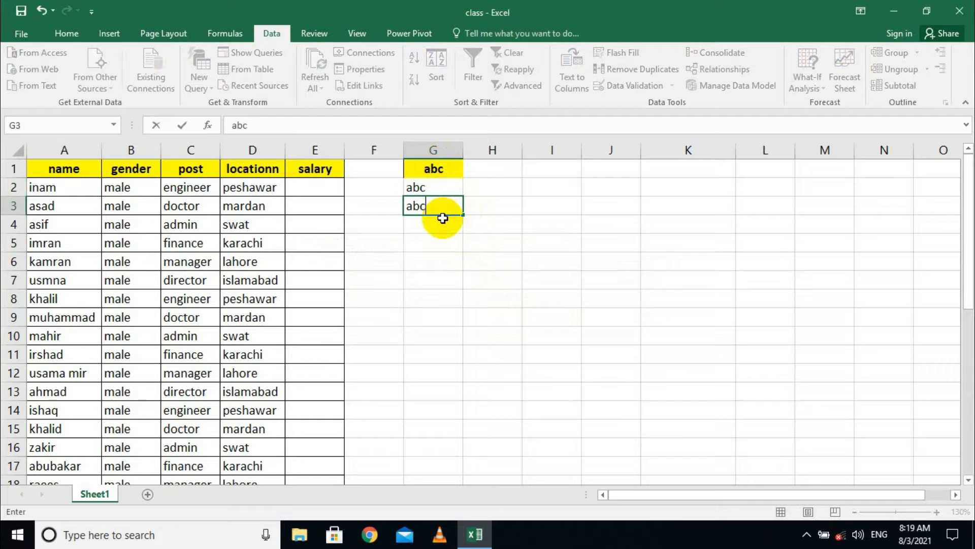
key(Return)
Clear everything from cells G1:G3, including contents, formatting and validation.
drag(433, 170, 431, 213)
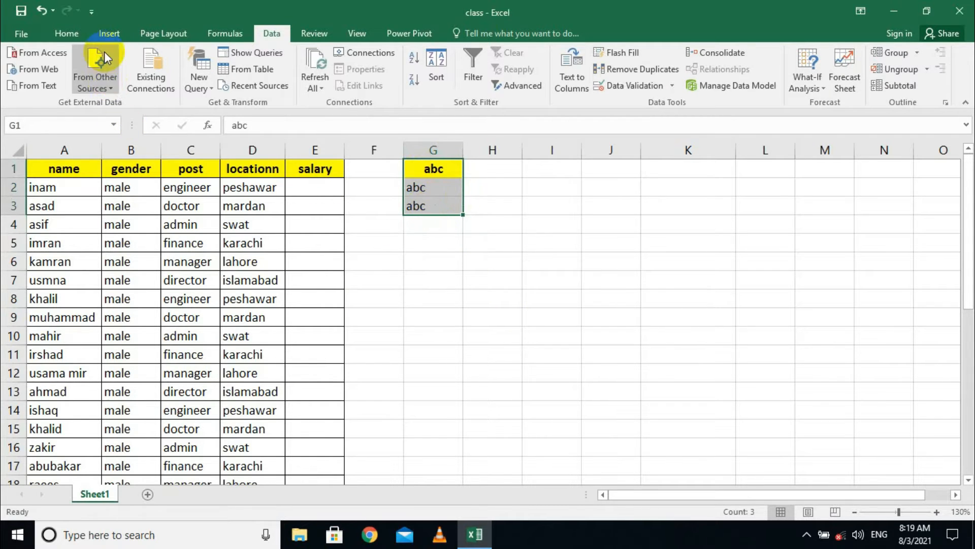
click(67, 34)
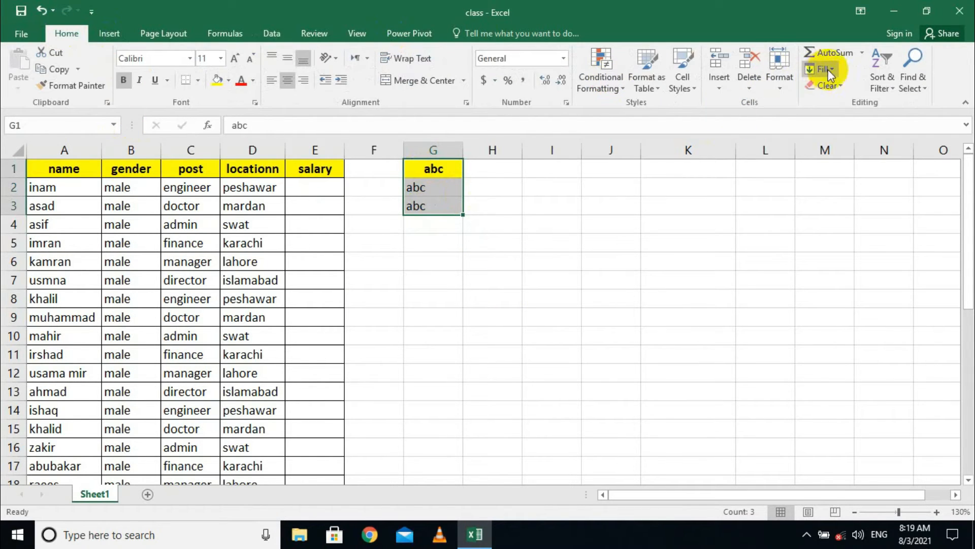
click(827, 85)
click(821, 101)
click(431, 192)
click(422, 168)
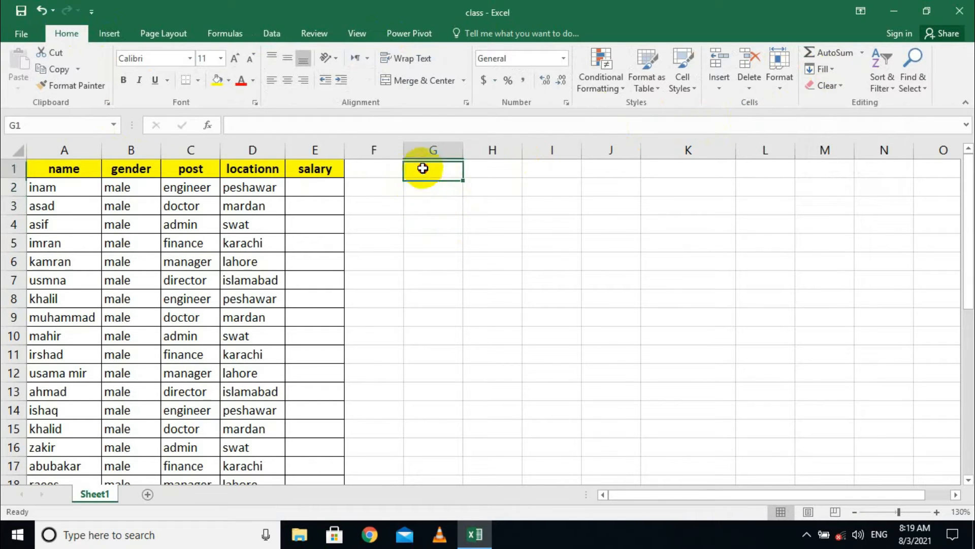
Clear all data validation settings for cells G1:G3 and apply the reset.
drag(422, 168, 431, 205)
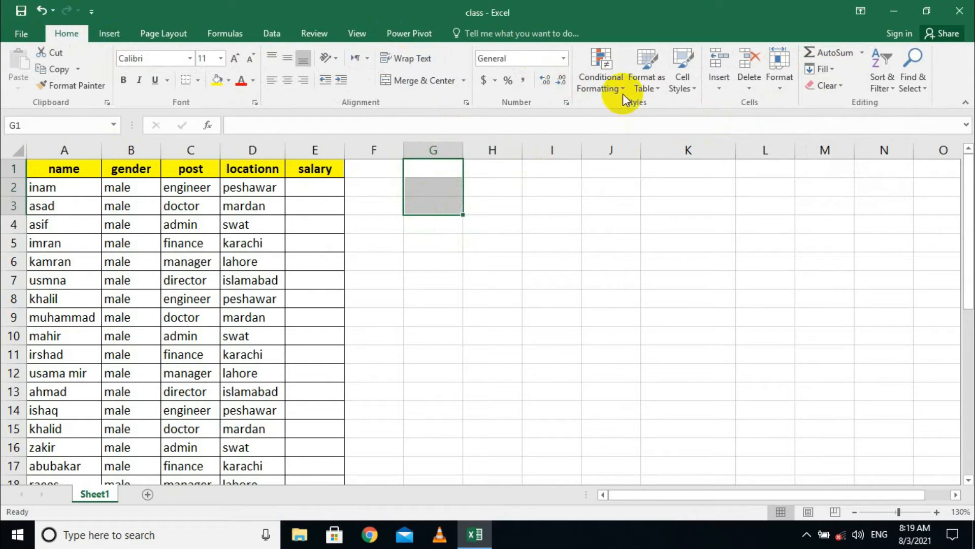
click(274, 32)
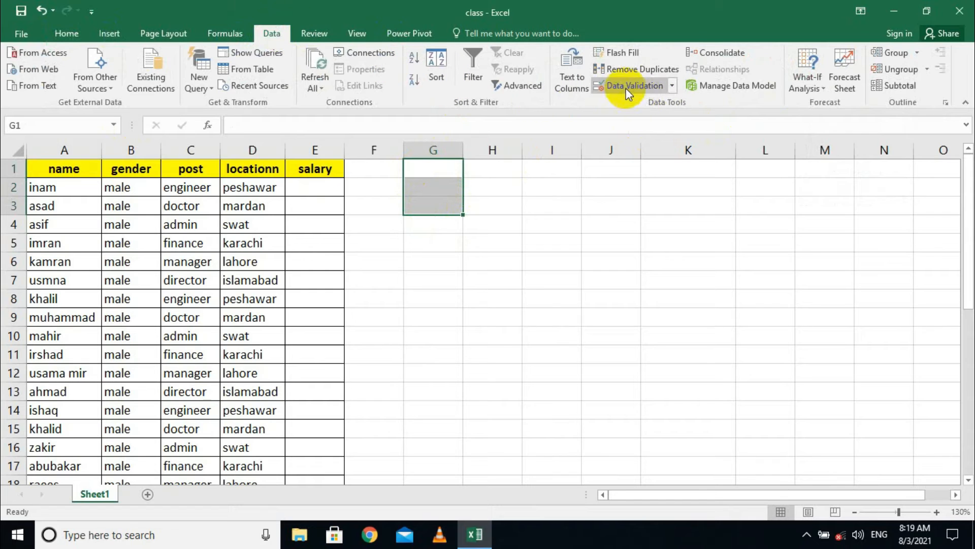
click(672, 85)
click(668, 101)
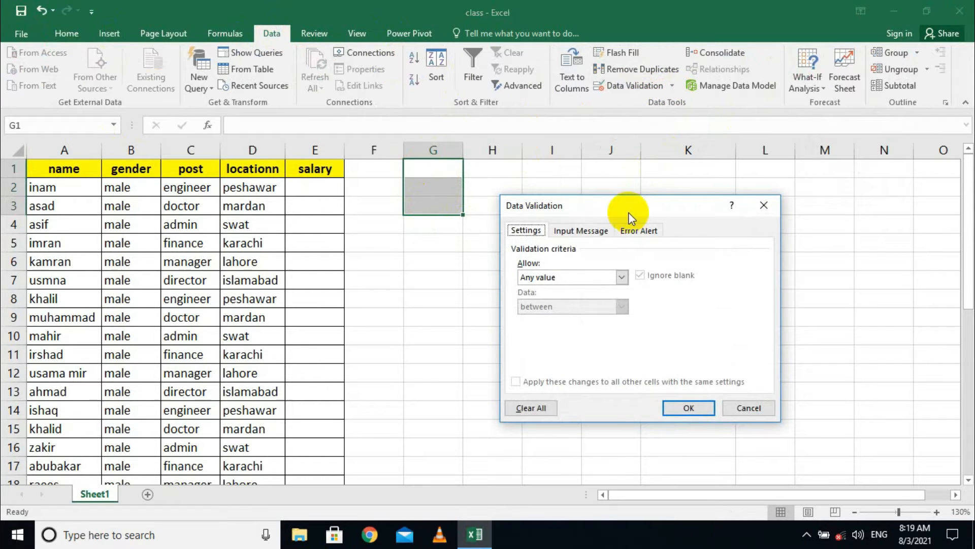
click(531, 407)
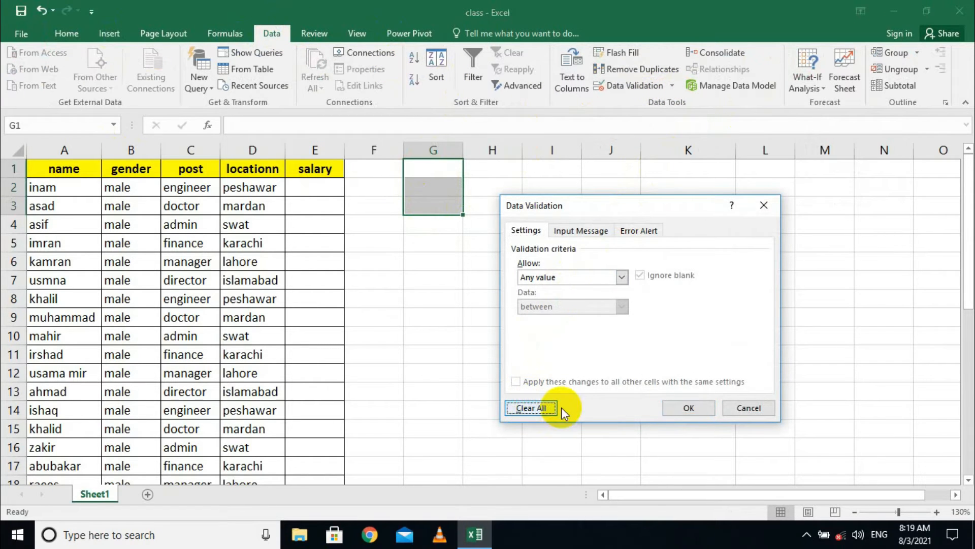
click(662, 407)
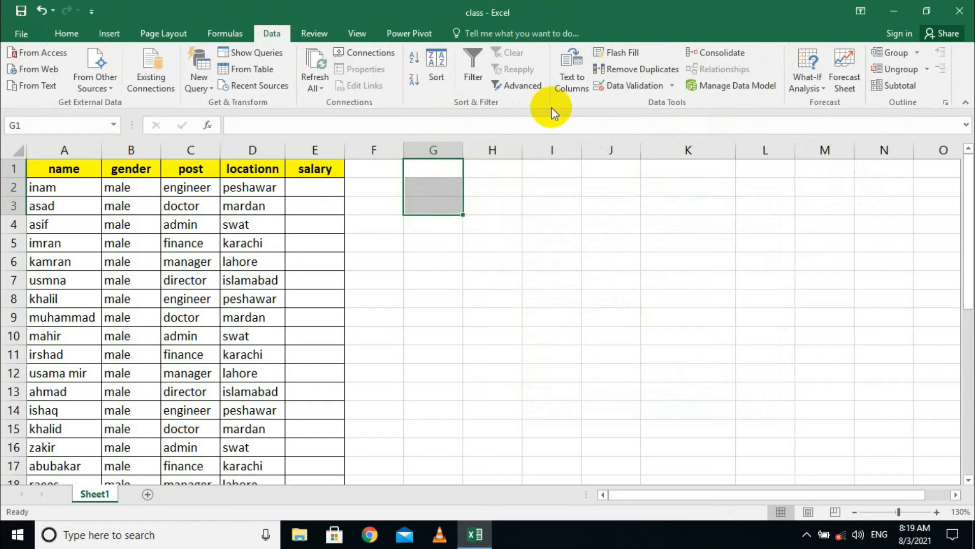
Apply a custom data validation rule to G1:G3 with the formula =isnumber(G1:G3).
click(673, 86)
click(659, 101)
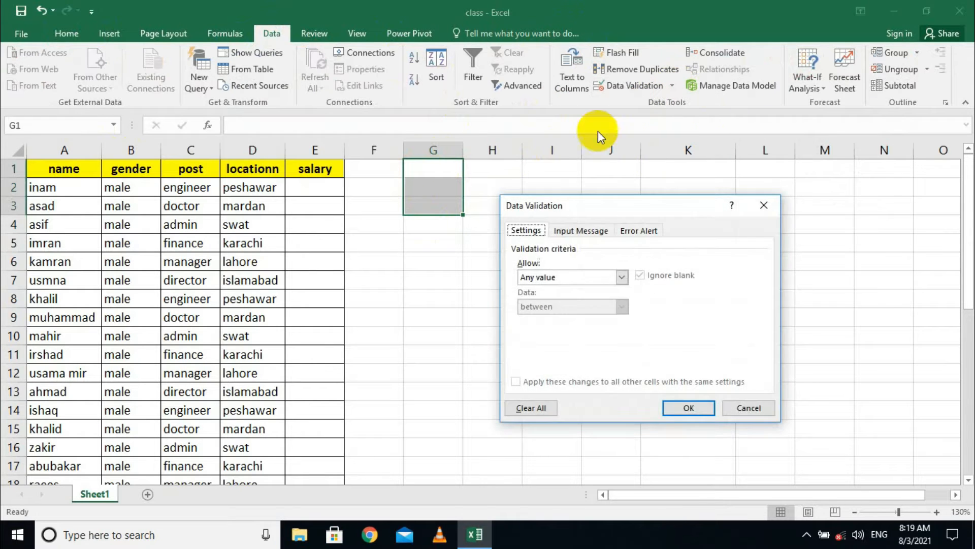
click(544, 277)
click(539, 359)
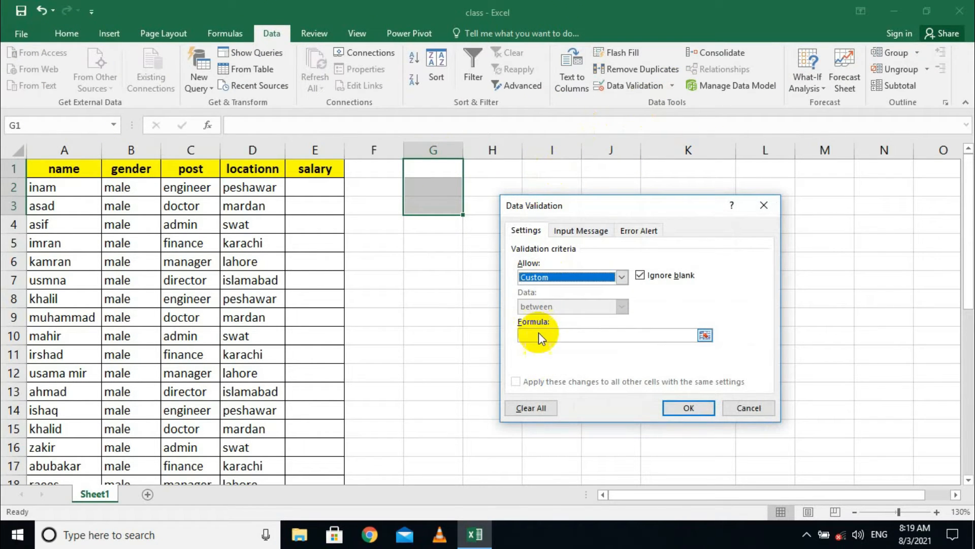
click(545, 334)
text(=)
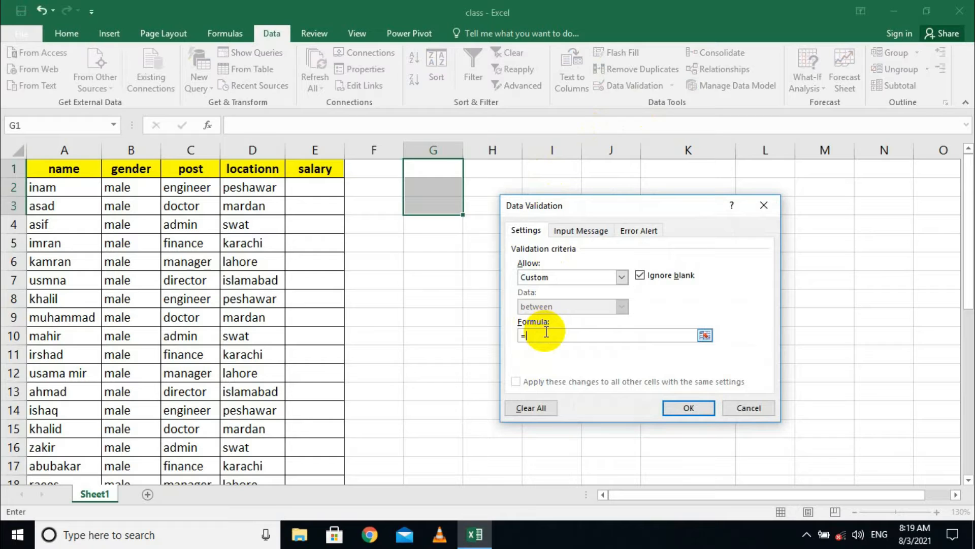
text(isn)
drag(433, 169, 433, 204)
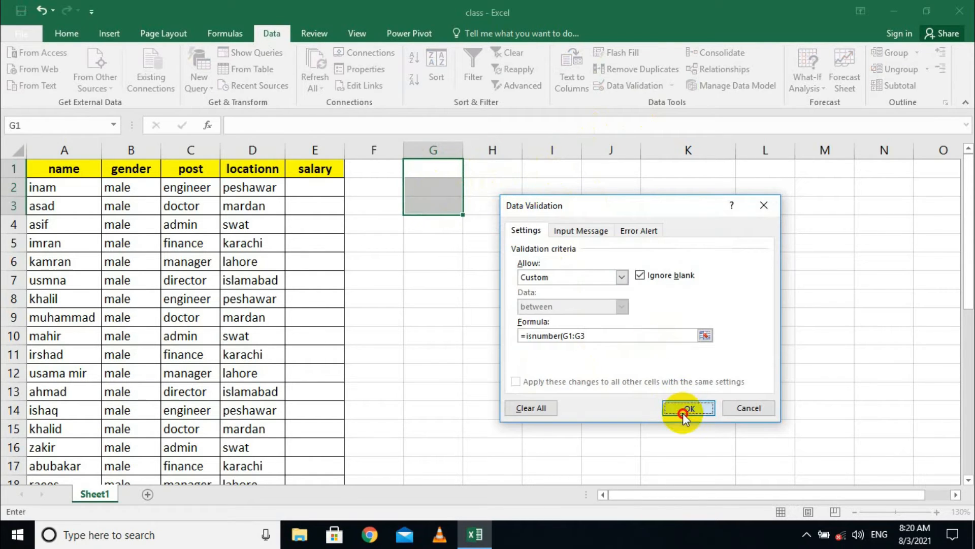
click(683, 408)
Test the number-only rule by entering 123 in G1 and trying abc in G2, then cancel the second entry.
click(417, 172)
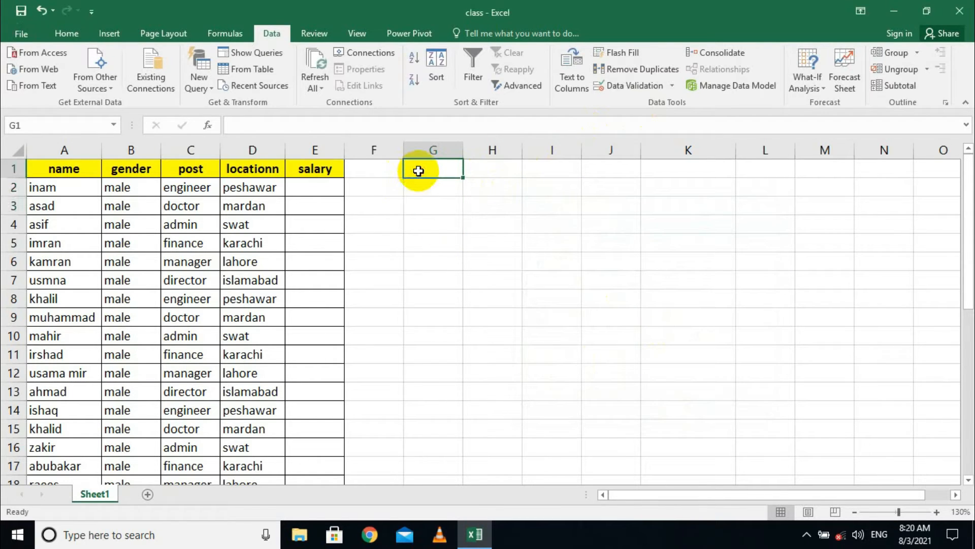
text(123)
key(Return)
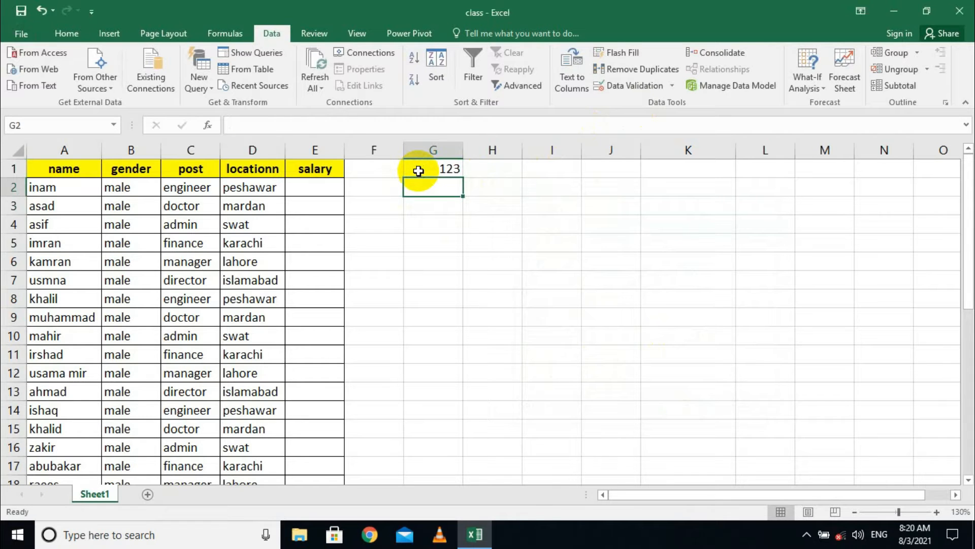
text(abc)
key(Return)
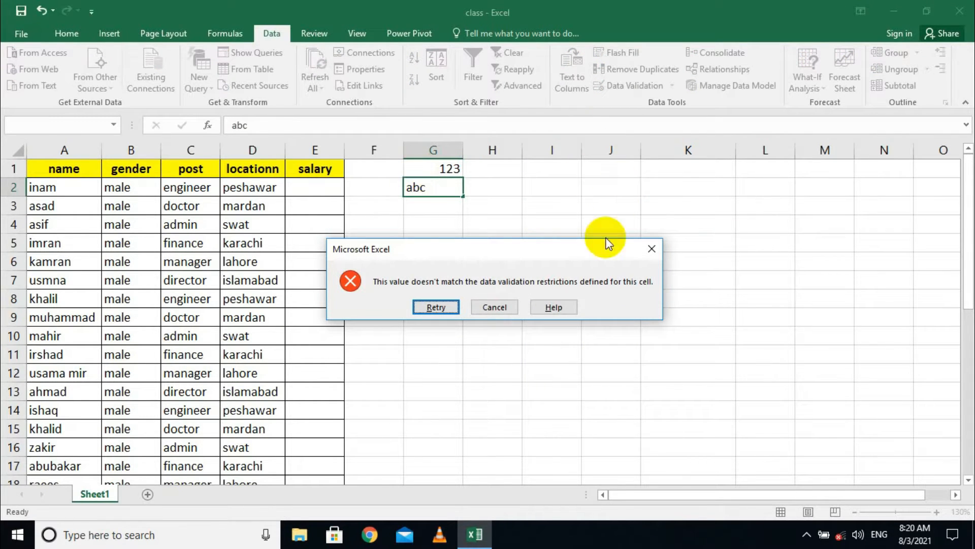
click(480, 308)
Delete the contents of G1:G3 and clear all their data validation settings.
drag(445, 171, 450, 207)
key(Delete)
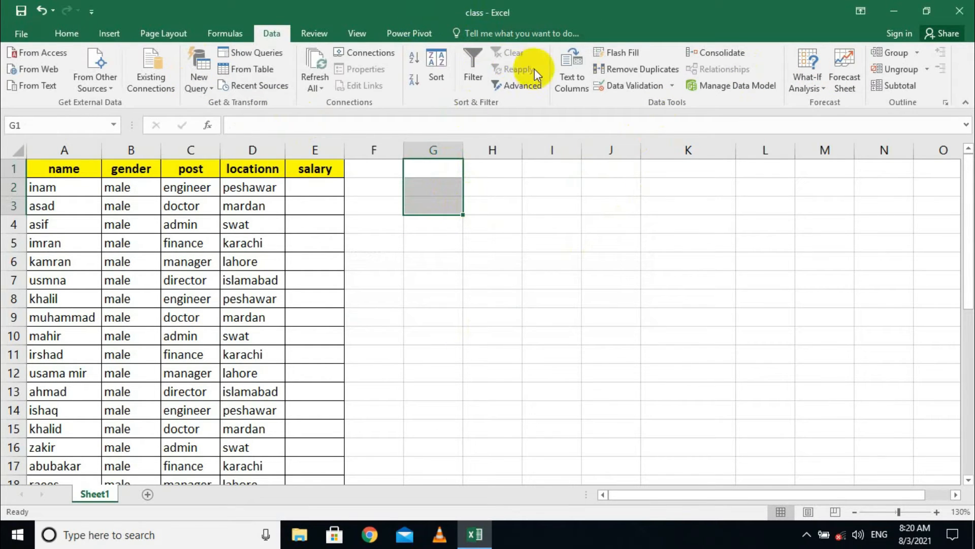
click(673, 85)
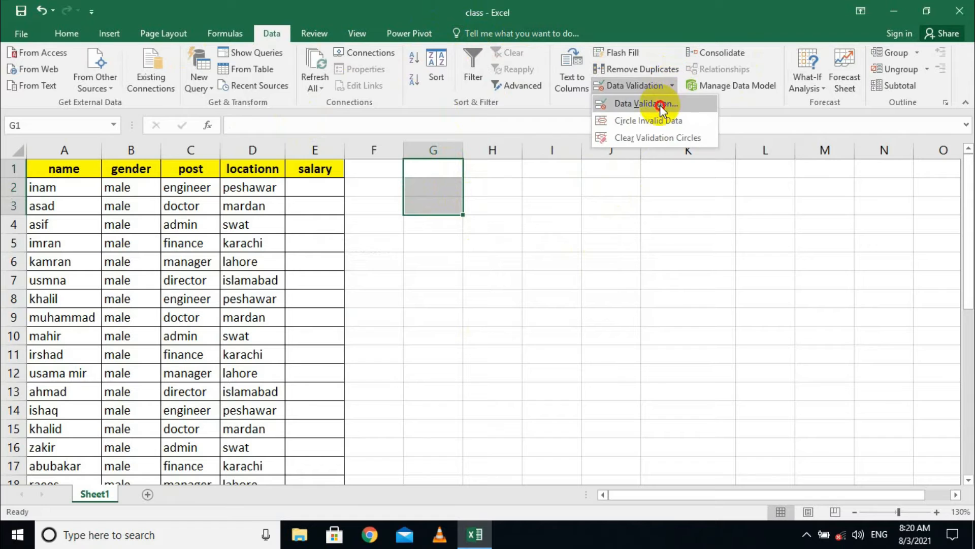
click(660, 104)
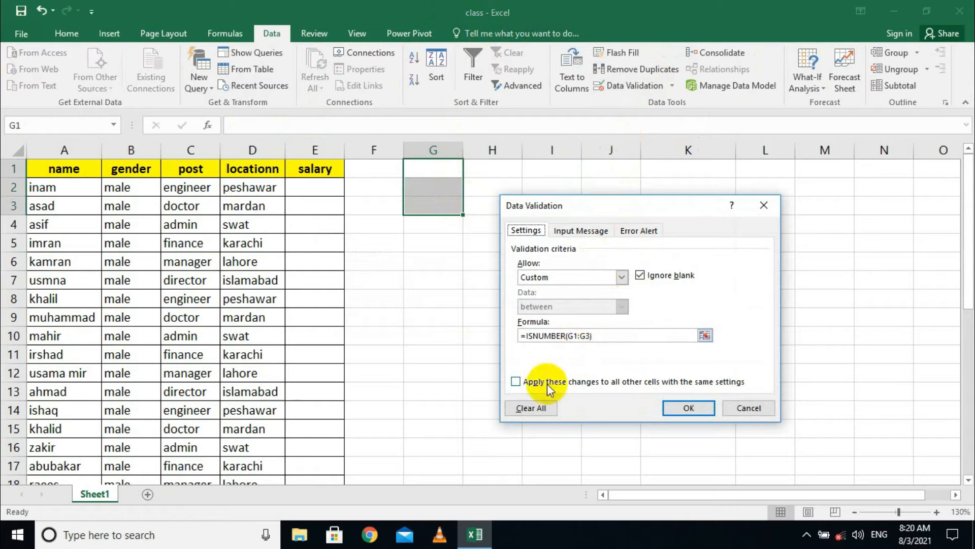
click(536, 407)
click(689, 407)
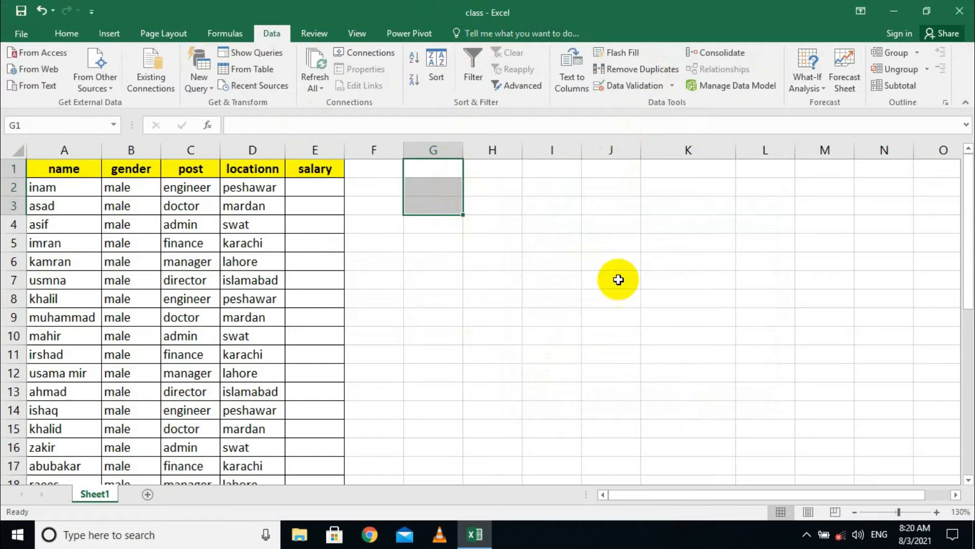
Examine the input message and error alert options in the data validation settings for cell J2, then close them without changes.
click(618, 185)
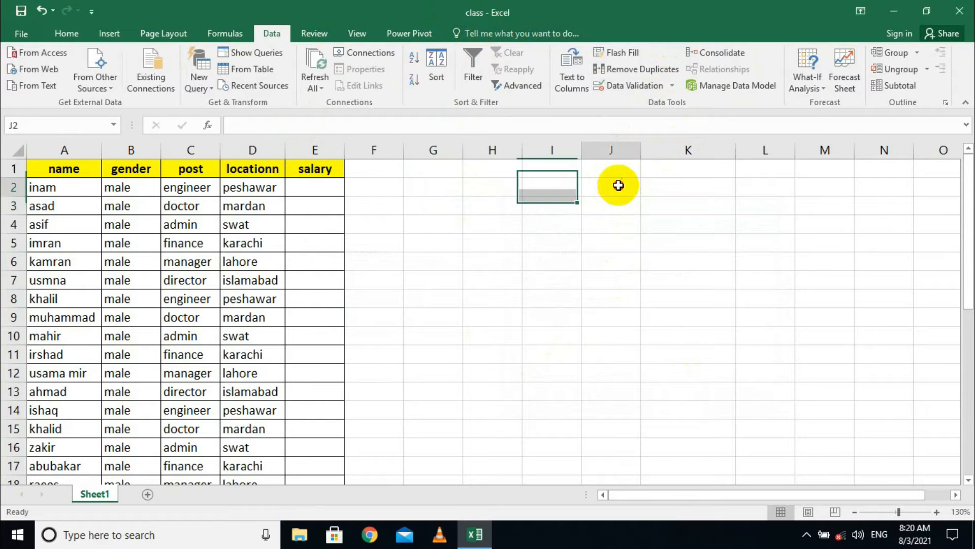
click(671, 86)
click(648, 108)
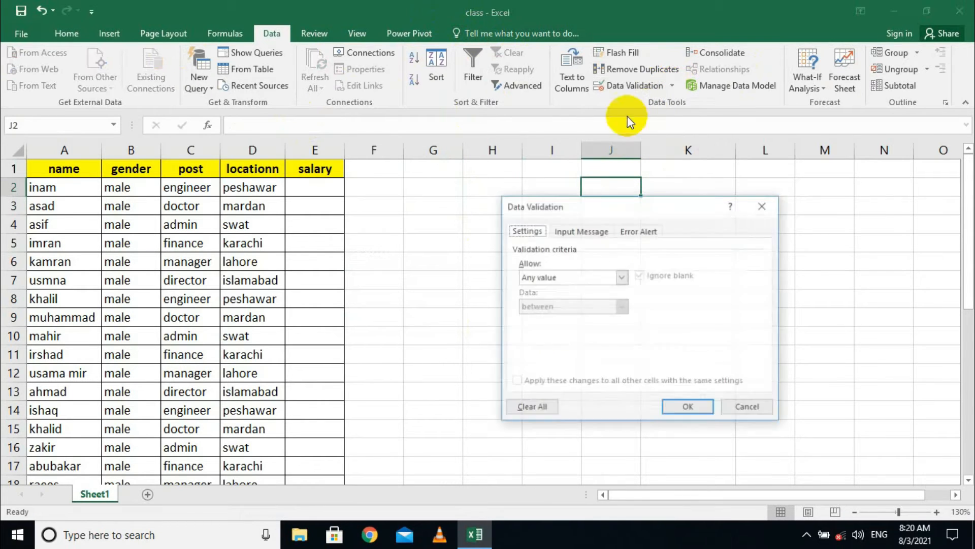
click(574, 230)
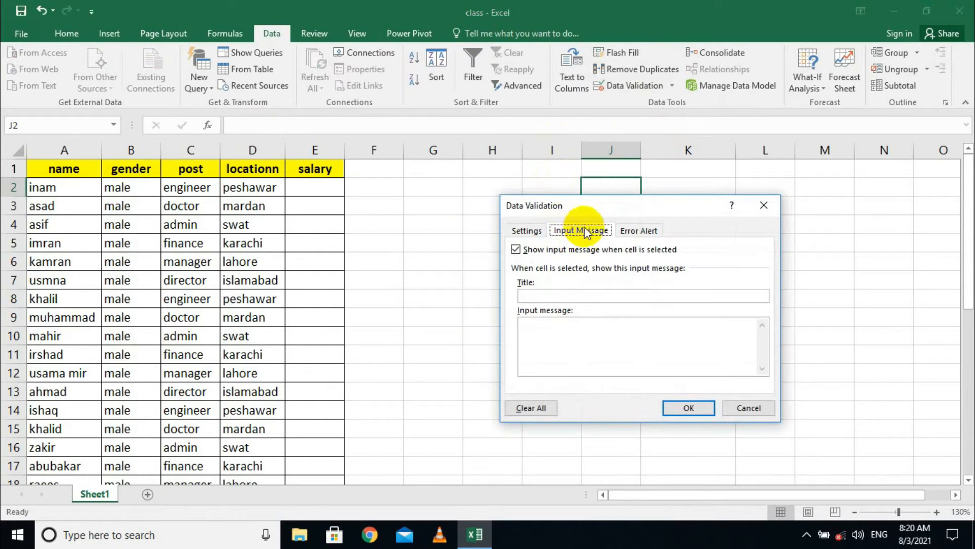
click(638, 232)
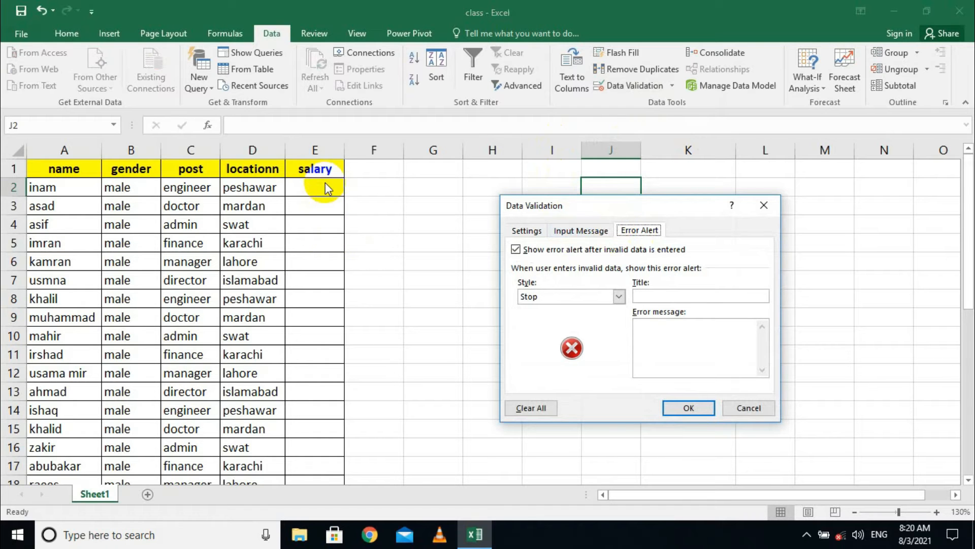
click(749, 408)
Set the data validation of the salary cells E2:E19 to allow whole numbers.
drag(320, 190, 331, 437)
scroll(409, 308, up, 1)
scroll(410, 307, down, 1)
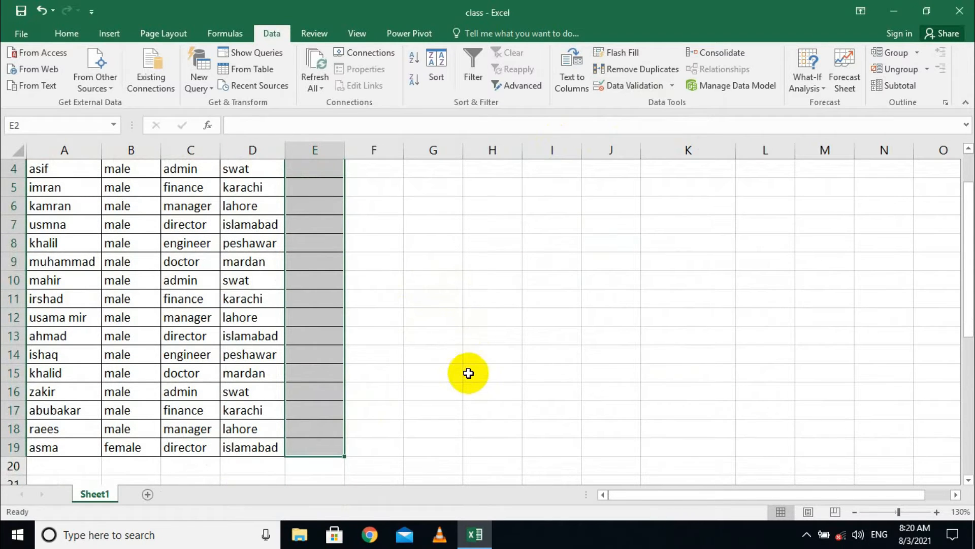
scroll(432, 356, up, 1)
click(671, 86)
click(658, 99)
click(570, 298)
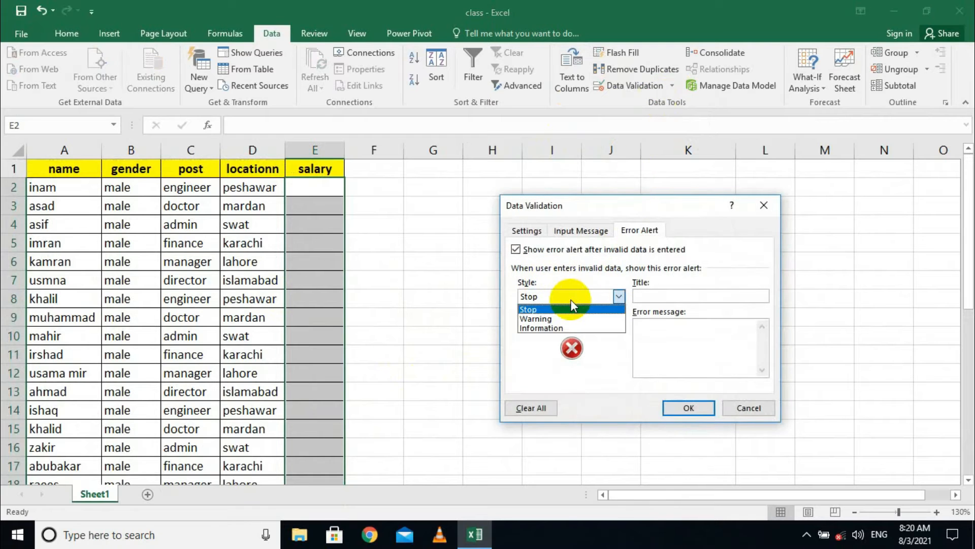
click(528, 228)
click(526, 230)
click(621, 277)
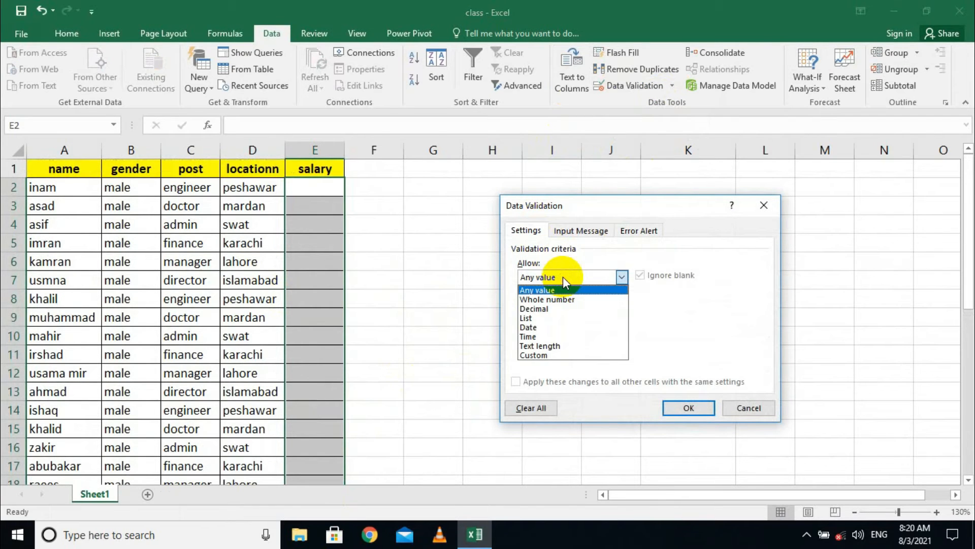
click(573, 301)
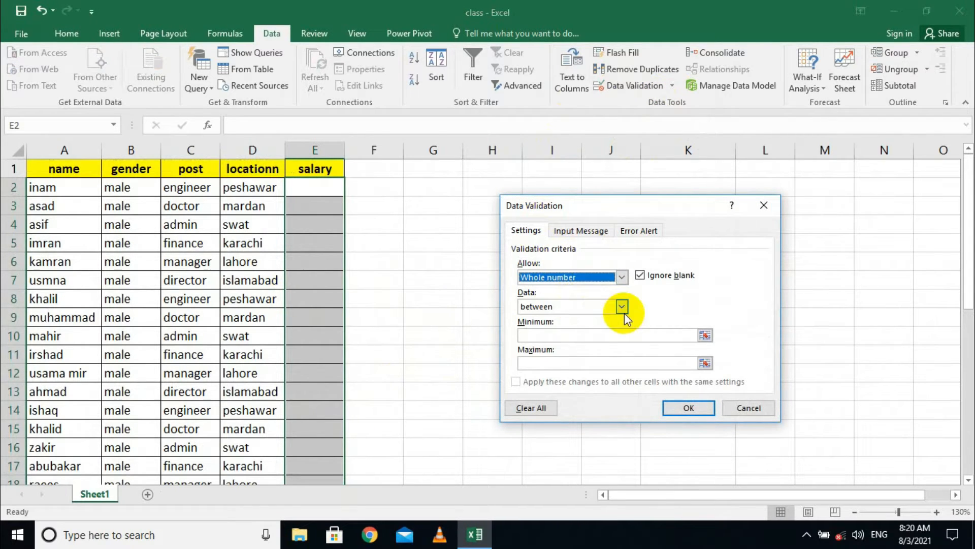
Limit the allowed whole numbers to between 1000 and 5000 and apply the rule.
click(586, 330)
text(1000)
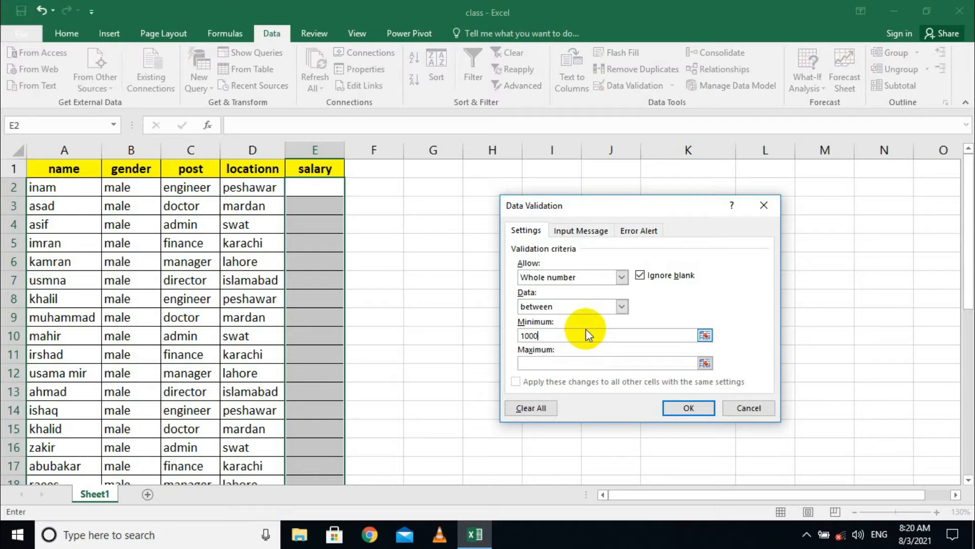
click(584, 361)
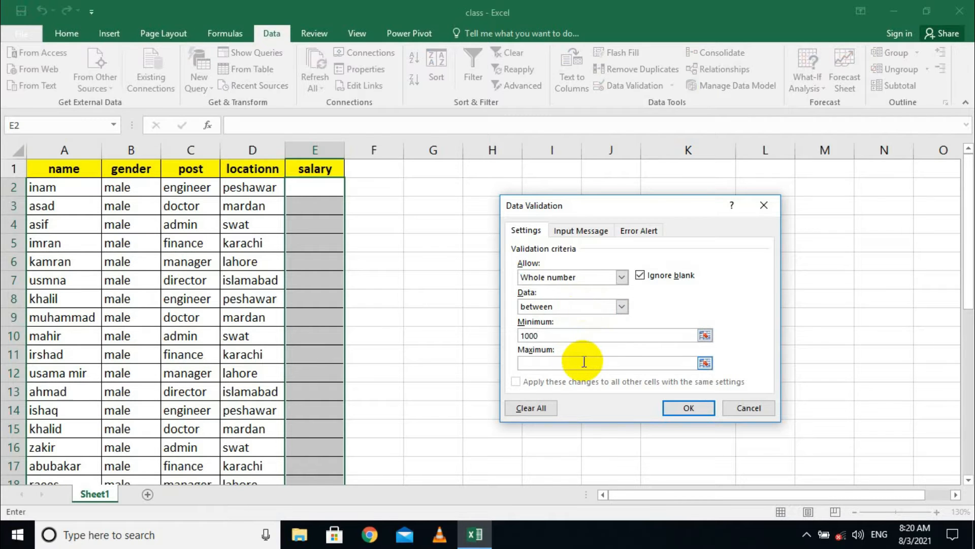
text(5000)
click(687, 407)
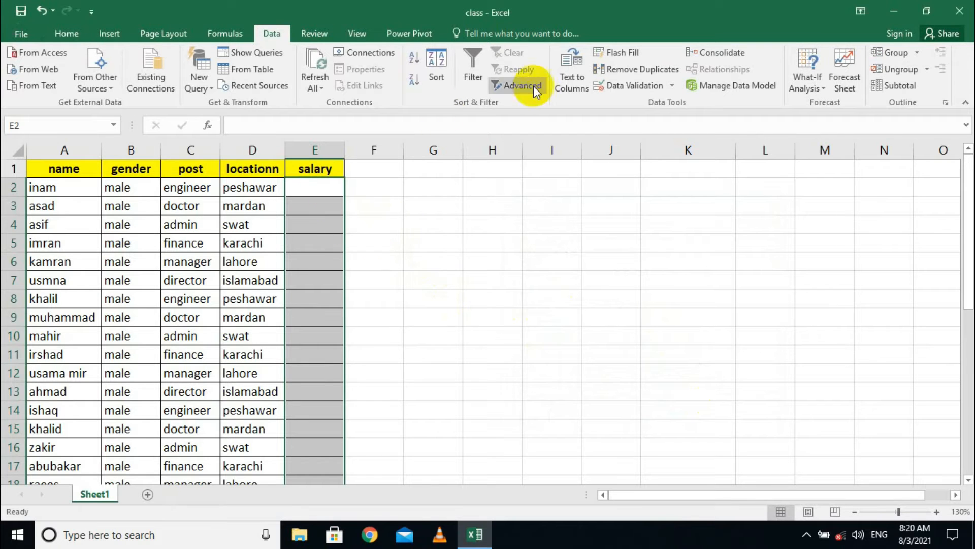
Add a validation input message to the salary cells, using "please put the right value" as both title and message.
click(671, 88)
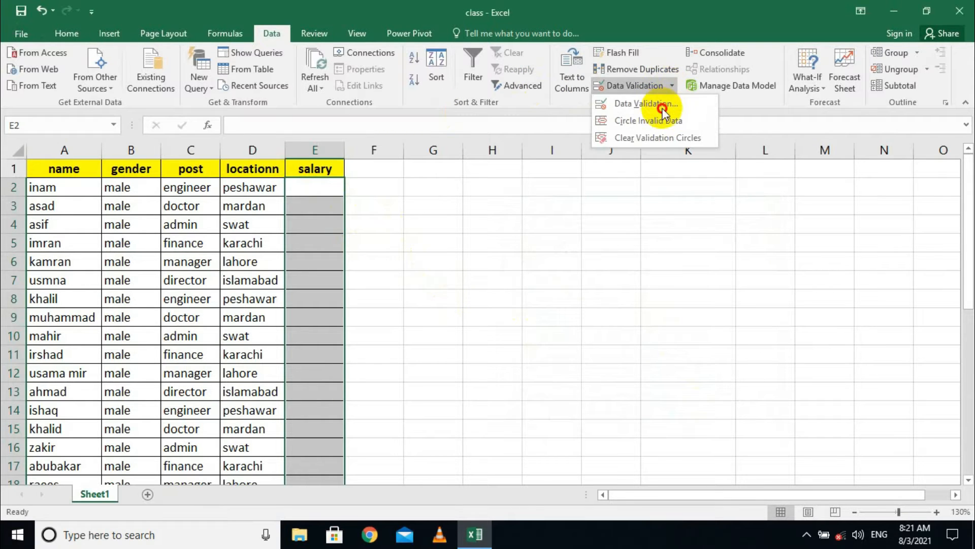
click(663, 104)
click(585, 230)
click(579, 297)
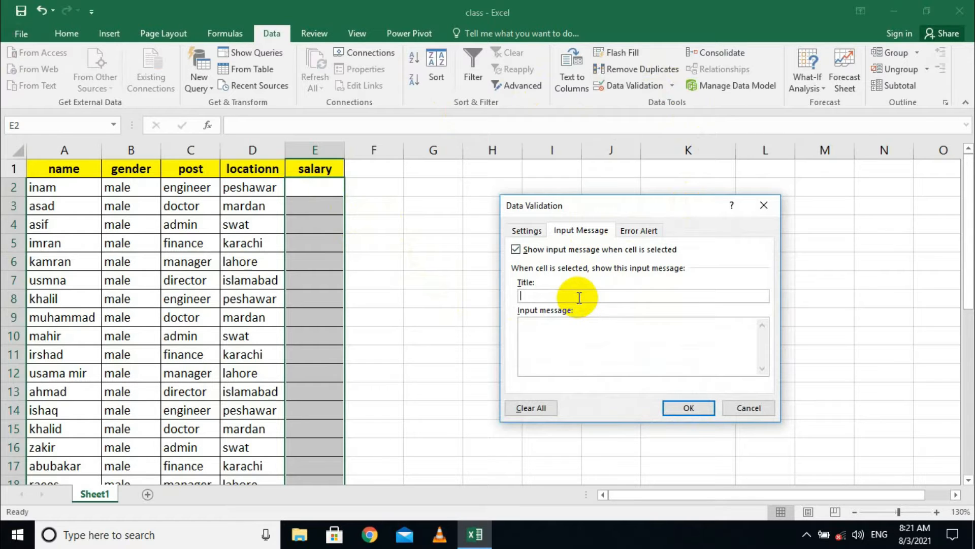
text(please put the right value)
click(614, 356)
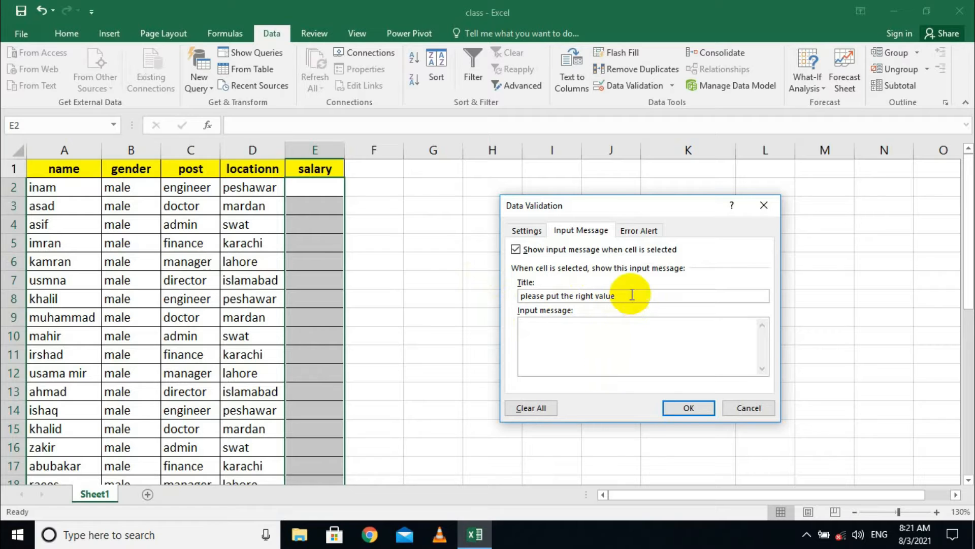
drag(521, 296, 616, 296)
key(ctrl+c)
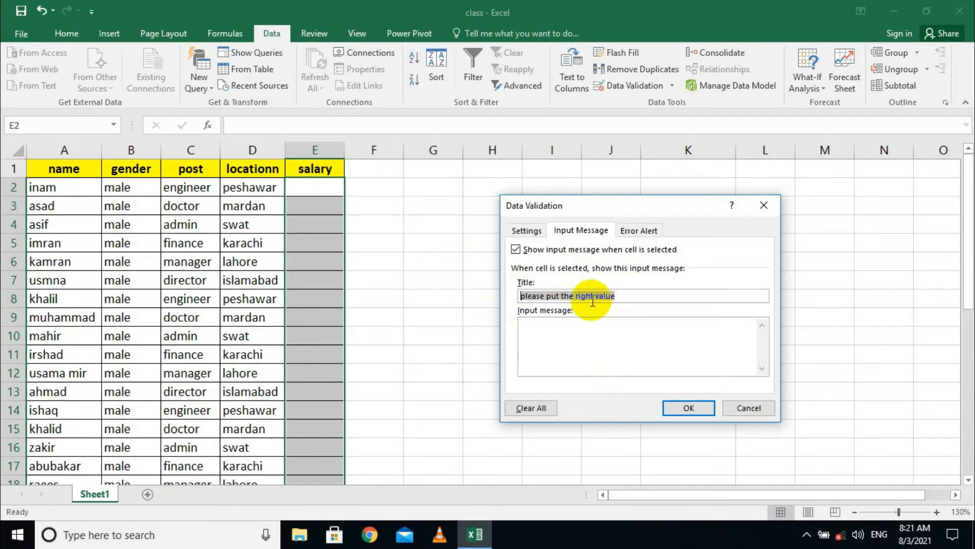
click(572, 344)
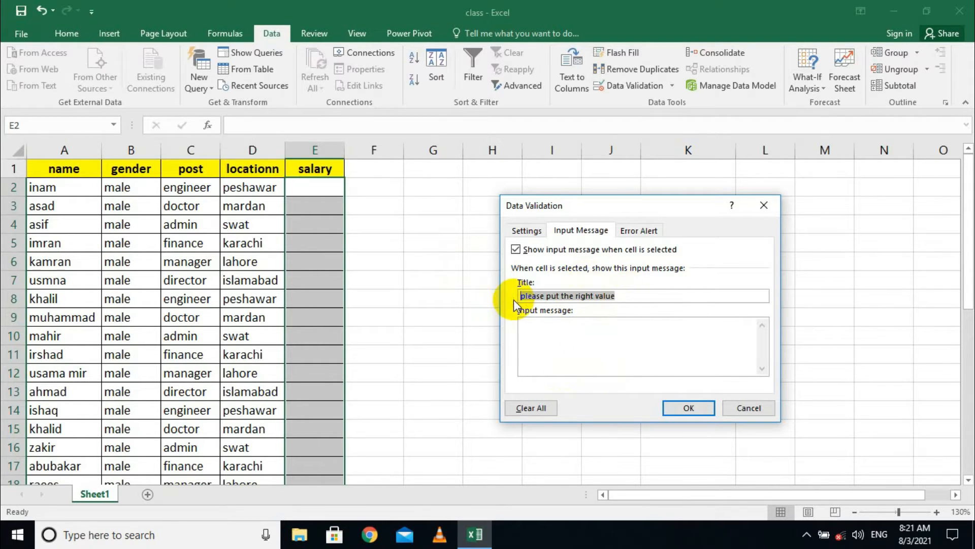
click(621, 360)
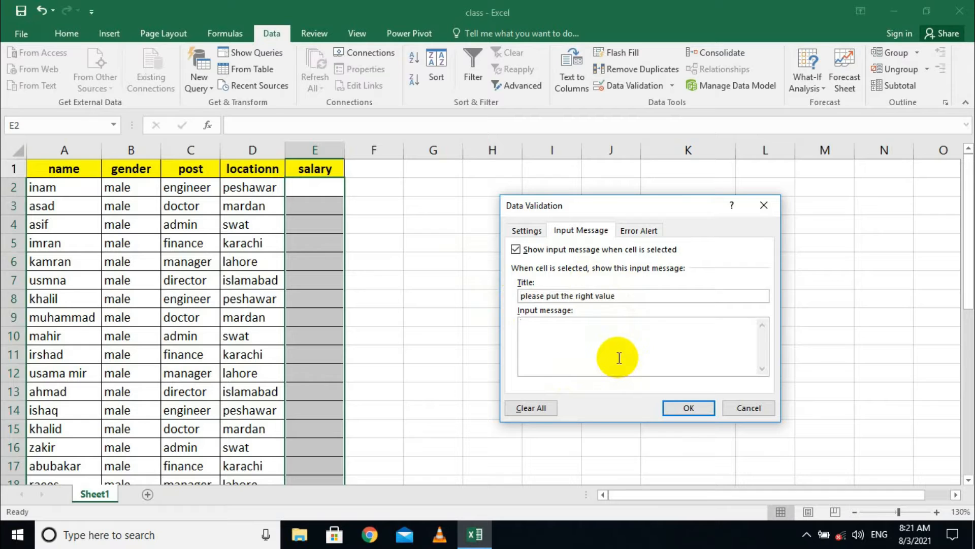
key(ctrl+v)
Replace the input message's title with "write value".
drag(630, 299, 433, 280)
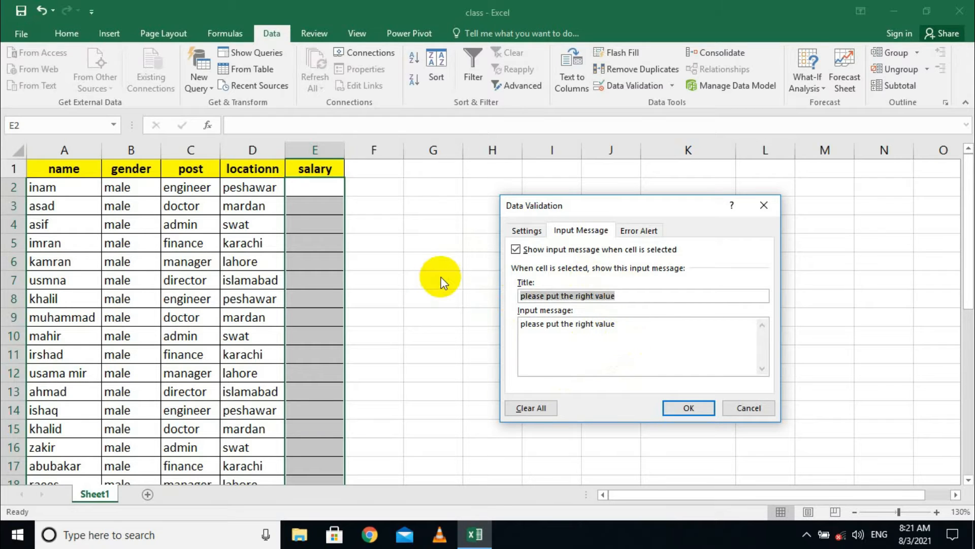
text(r)
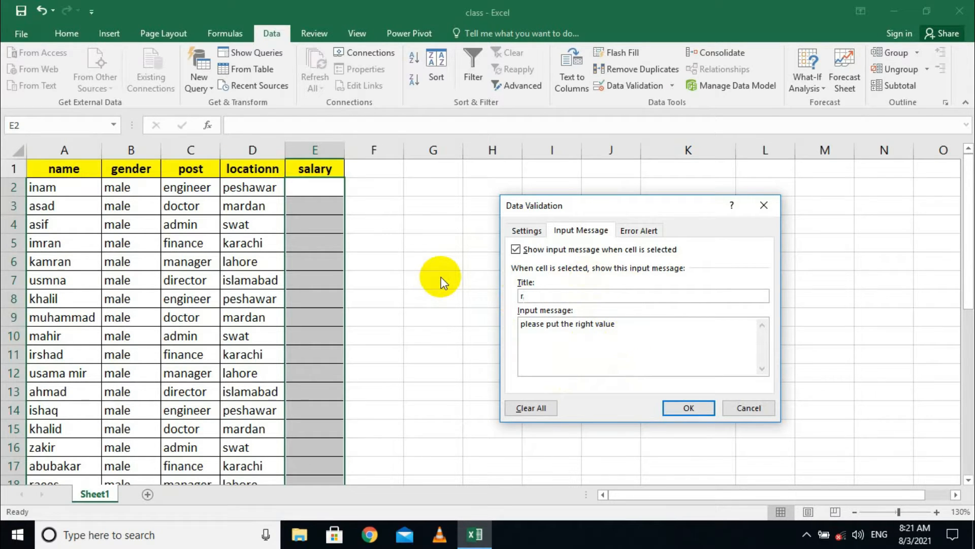
text(wrt)
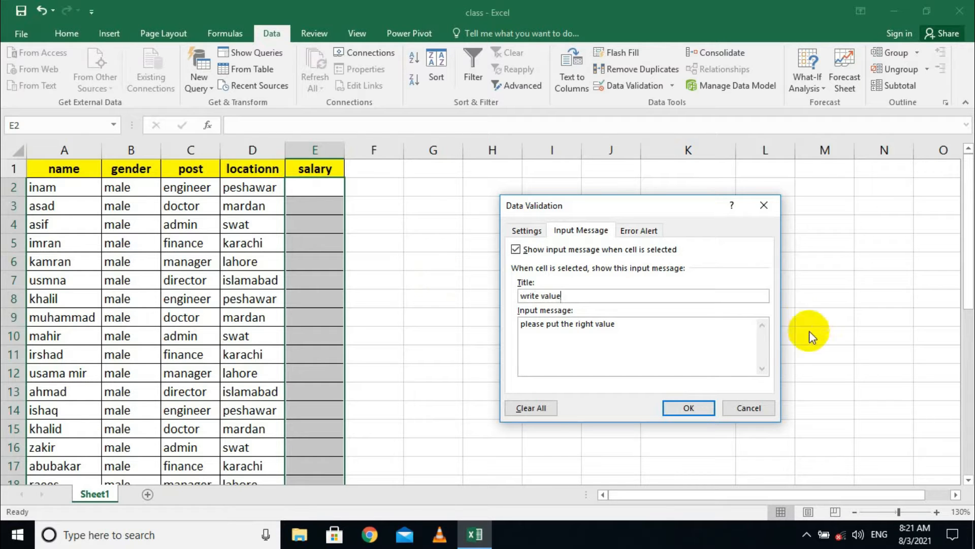
click(652, 338)
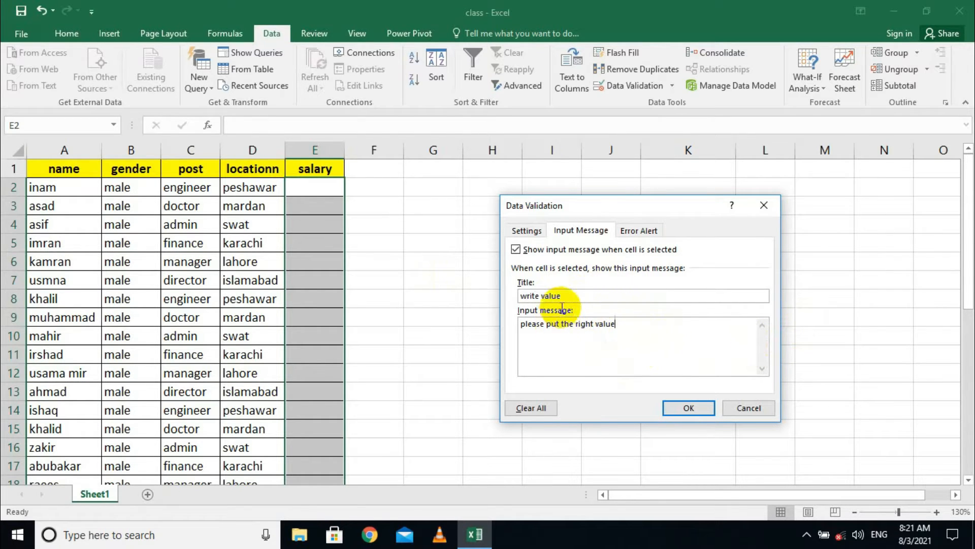
Set the error alert's title to "wrong value" and its message to "please try again", keeping the Stop style.
click(637, 229)
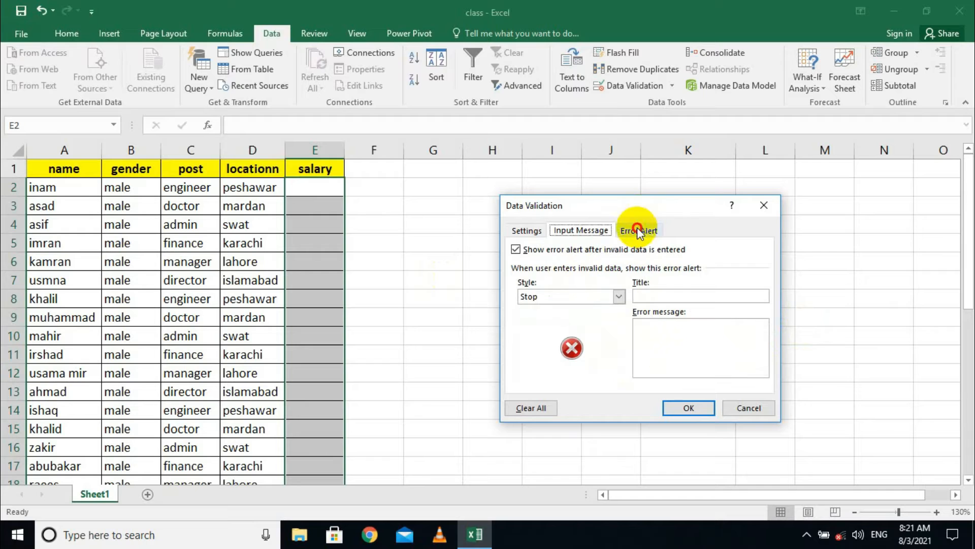
click(658, 297)
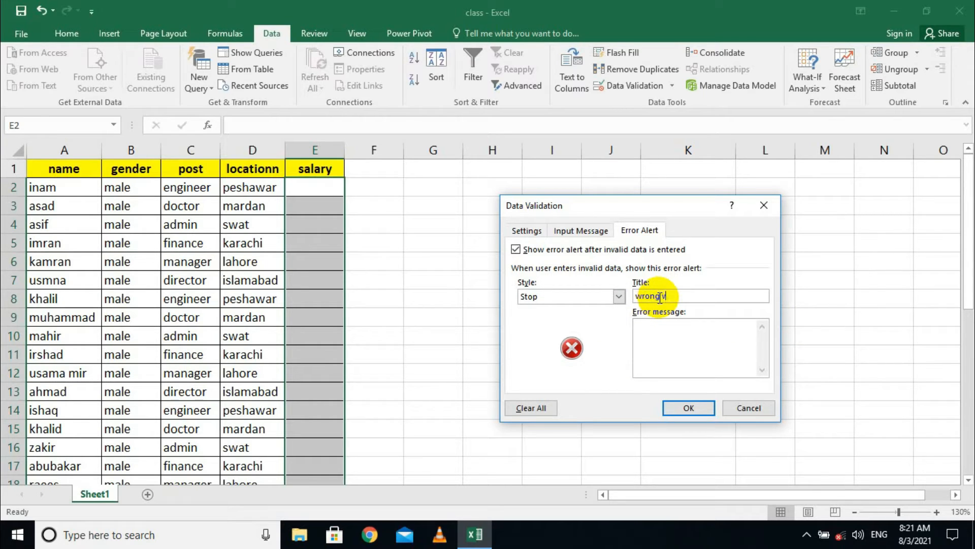
click(703, 359)
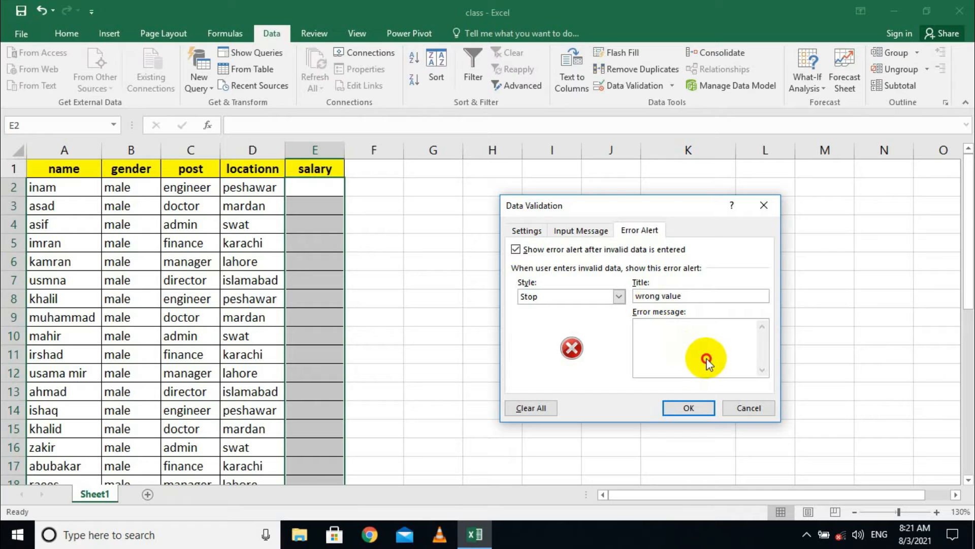
text(please try again)
click(561, 296)
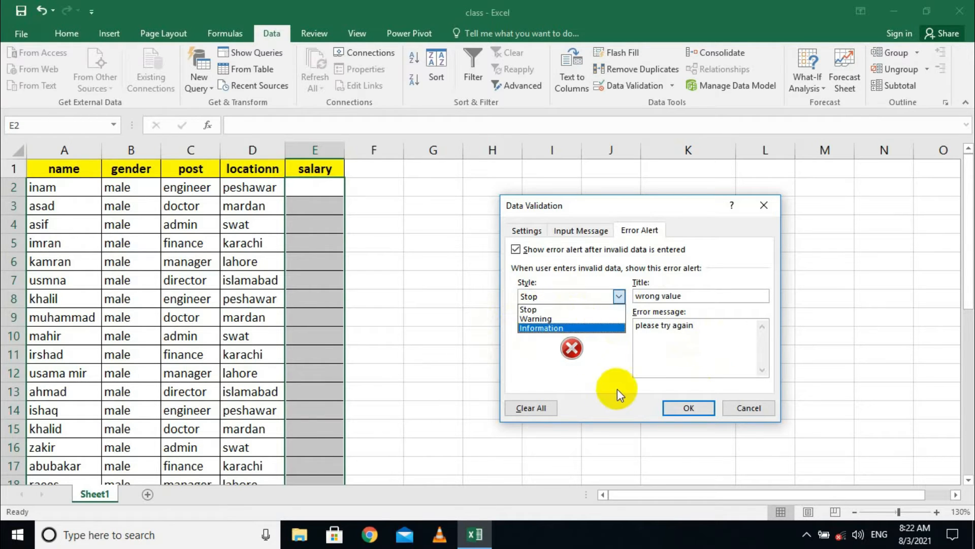
click(648, 254)
Change the input message's title to "write the correct value" and apply the validation settings.
click(579, 230)
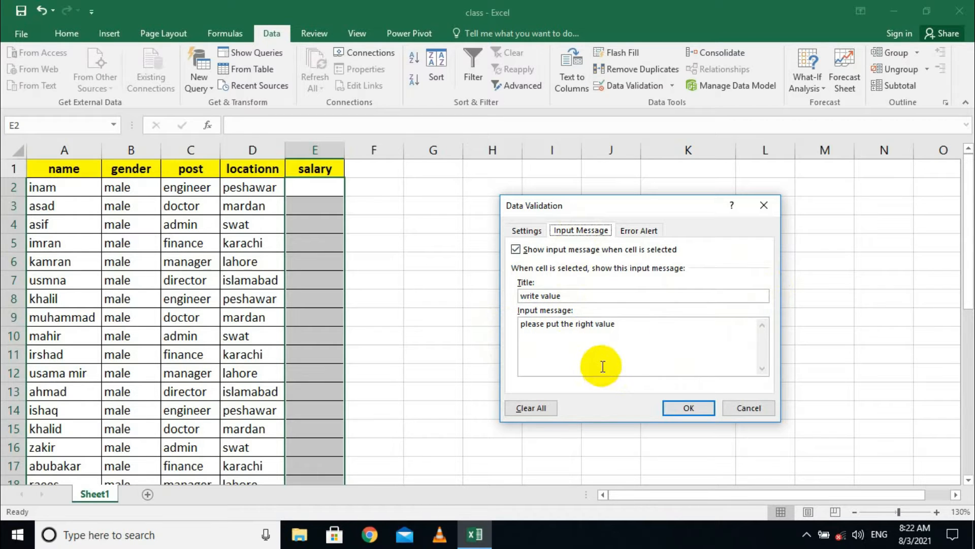
click(542, 296)
text(the correct)
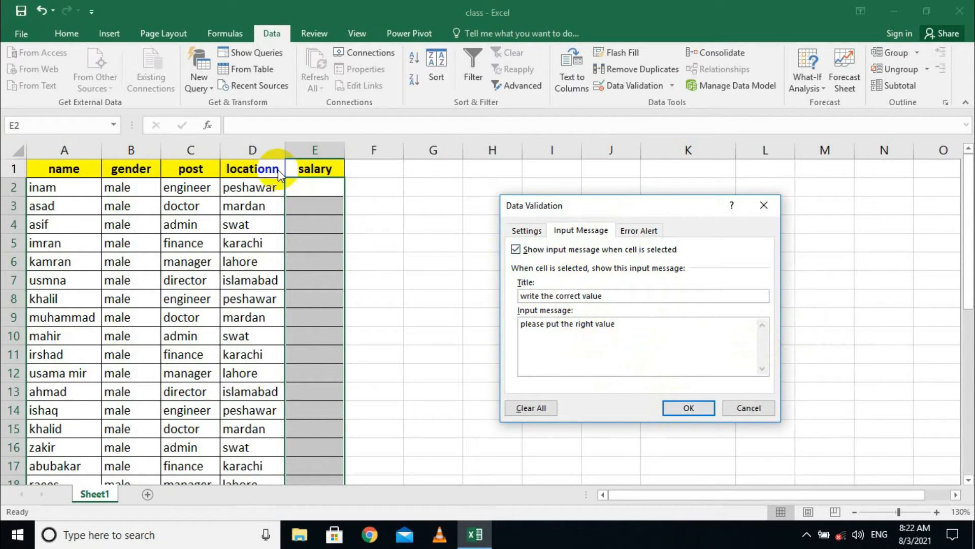
click(639, 230)
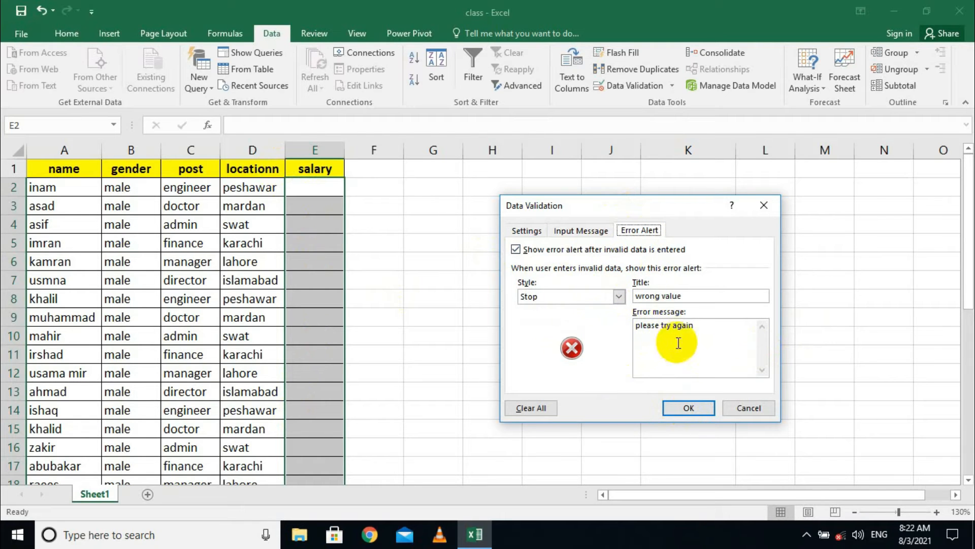
click(671, 408)
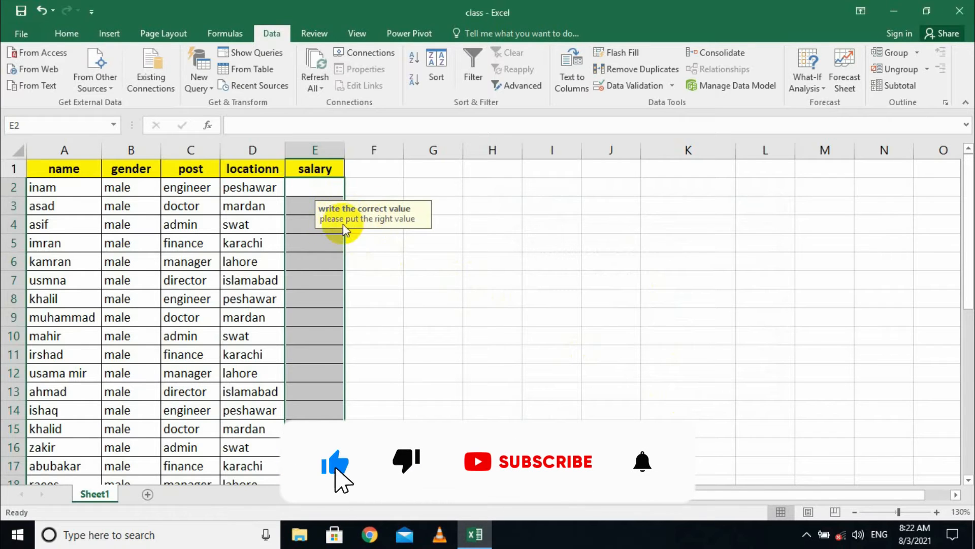
Test the salary rule by entering 1000 in E2 and trying 6000 in E3, then clear both entries.
click(325, 191)
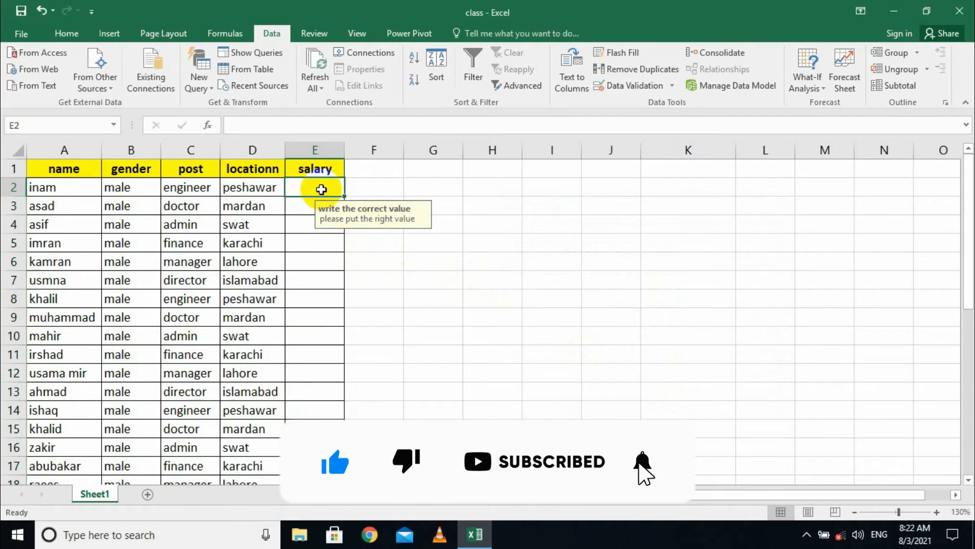
text(1000)
key(Return)
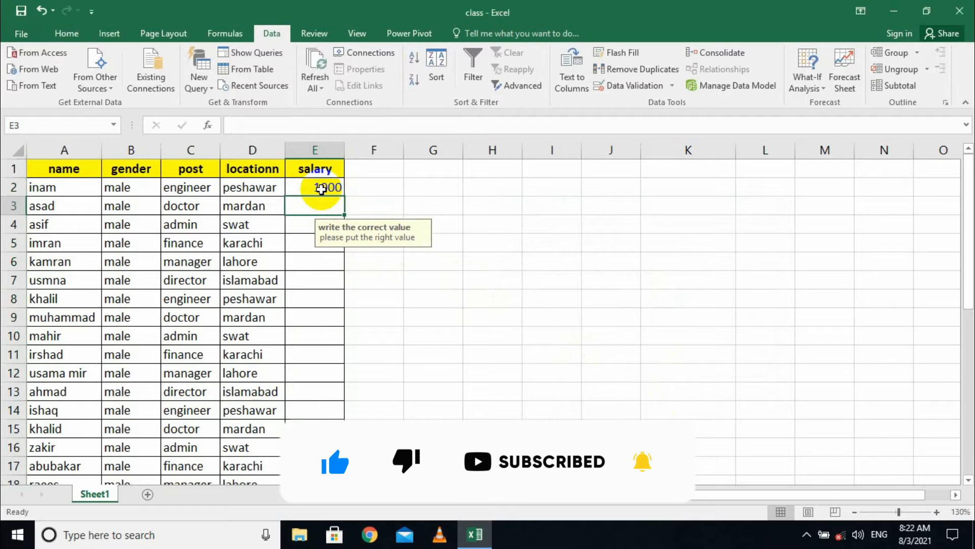
text(6000)
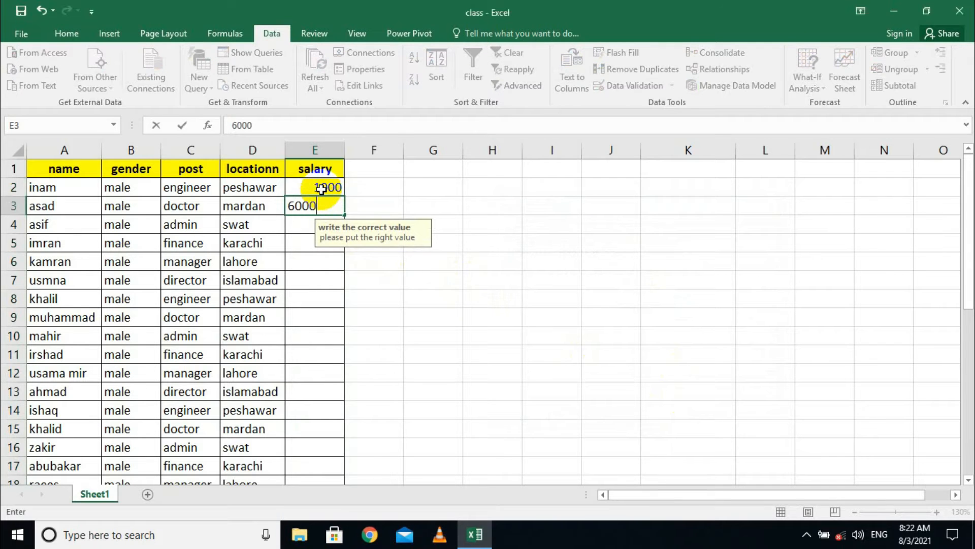
key(Return)
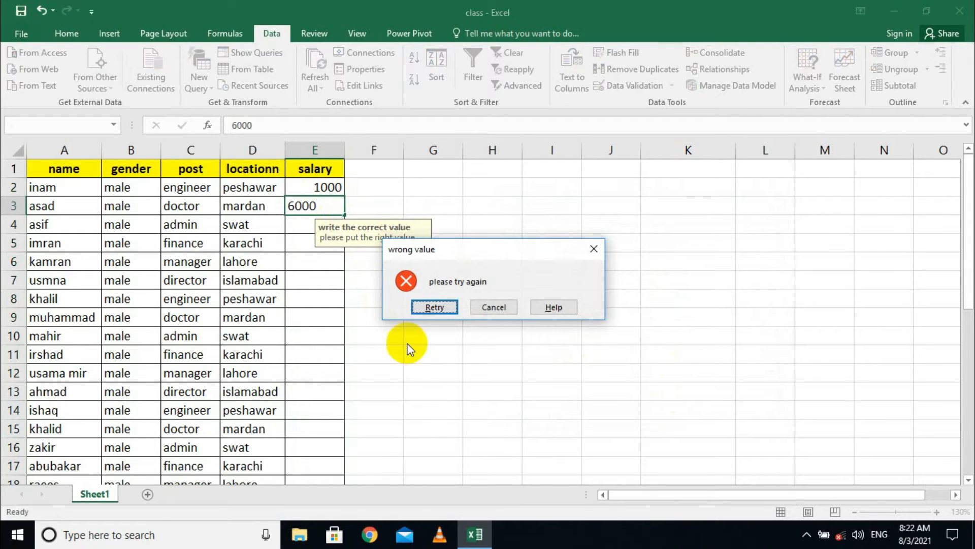
click(435, 306)
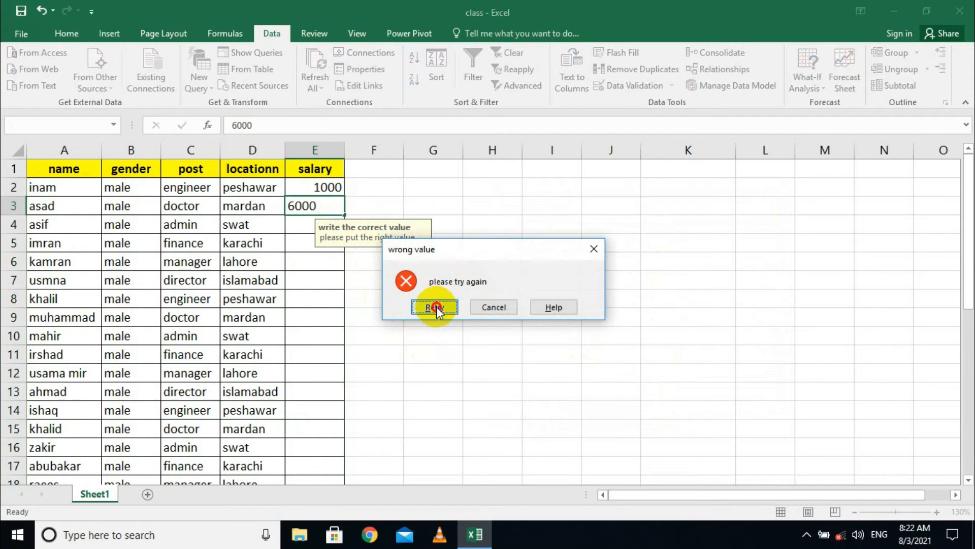
key(BackSpace)
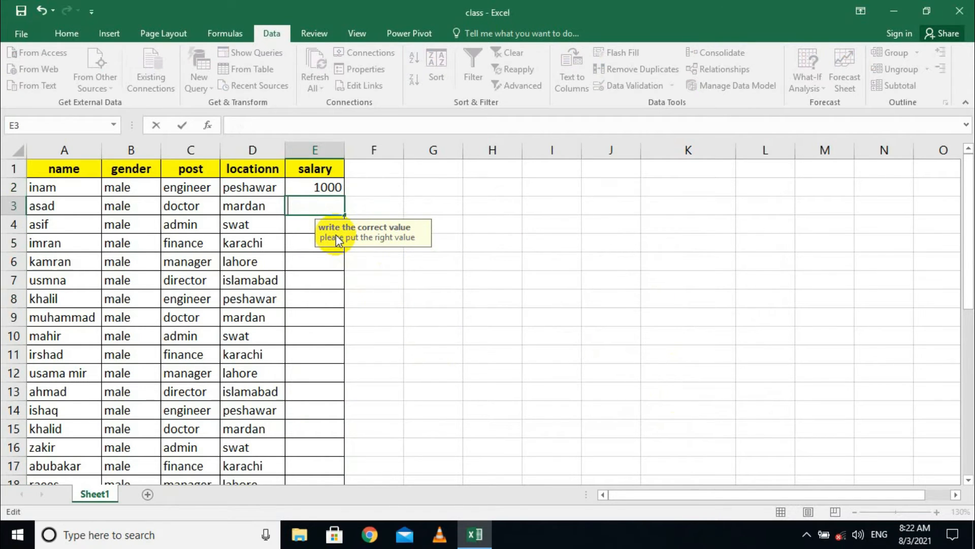
click(322, 187)
key(Delete)
Change the error alert style of the salary cells E2:E19 to Warning and apply it.
drag(322, 192, 316, 447)
click(673, 87)
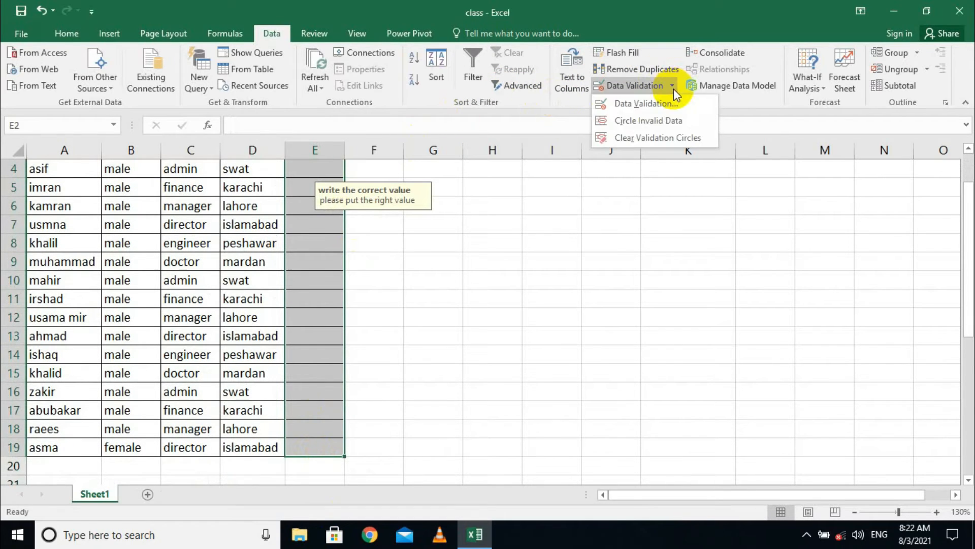
click(654, 102)
click(641, 229)
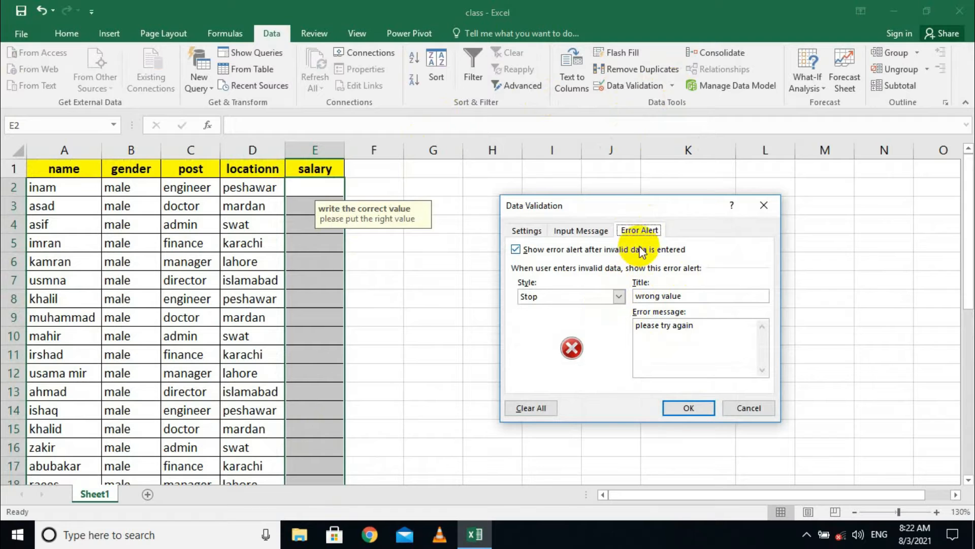
click(619, 296)
click(590, 318)
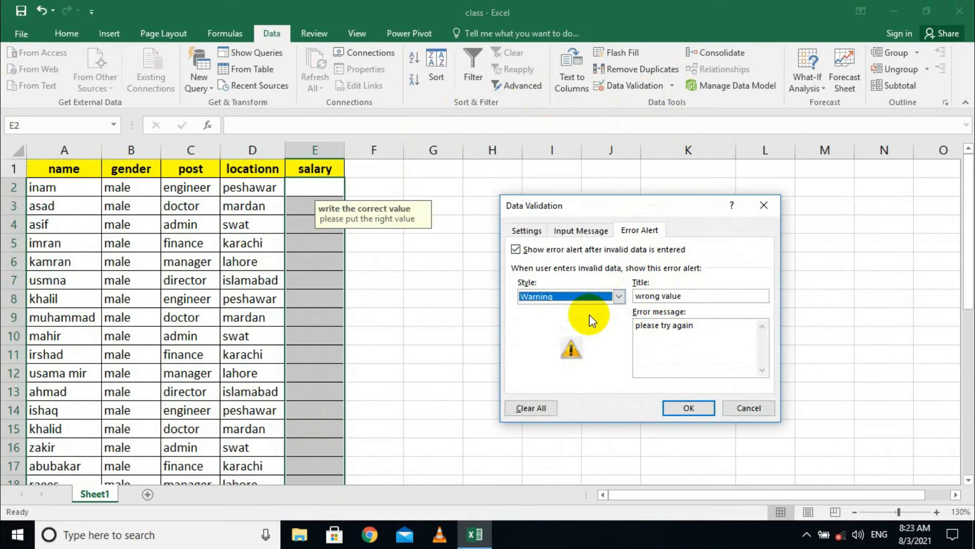
click(685, 409)
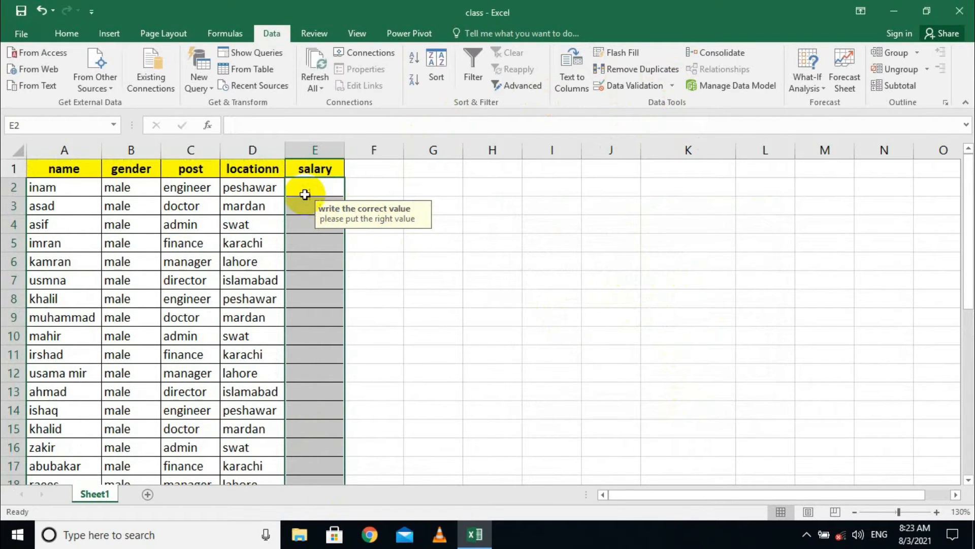
Test the Warning alert by entering 7000 in E2 and choosing to continue, then clear the entry.
click(304, 192)
text(70)
key(Return)
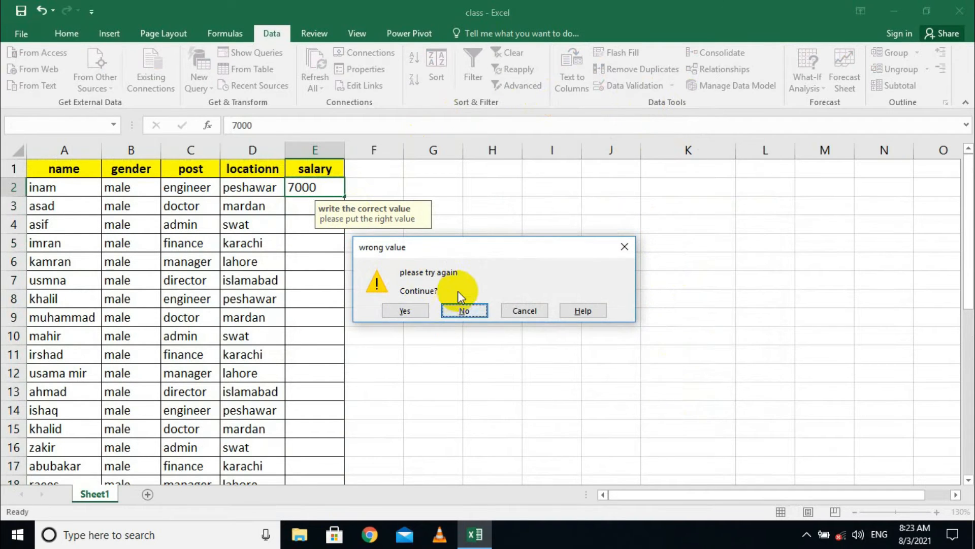
click(416, 308)
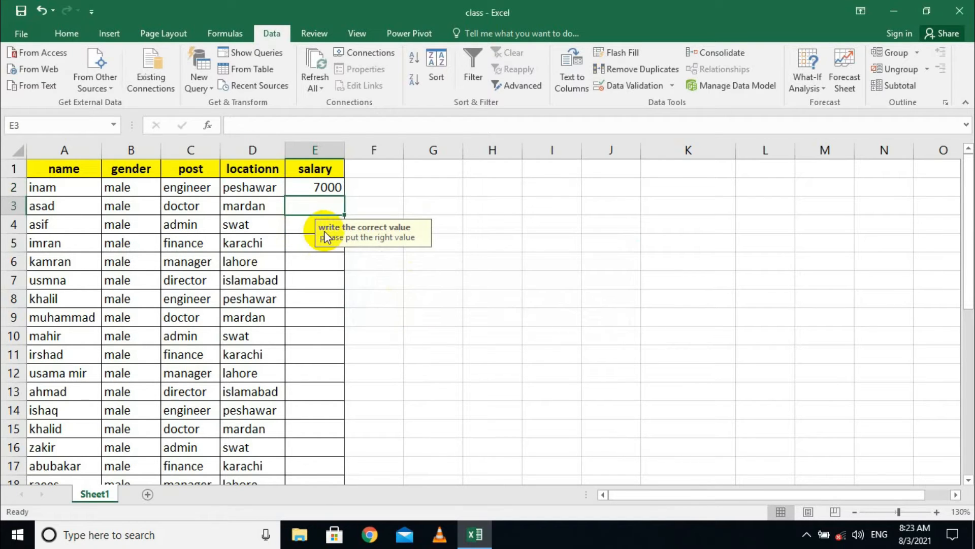
click(672, 85)
click(462, 233)
click(327, 187)
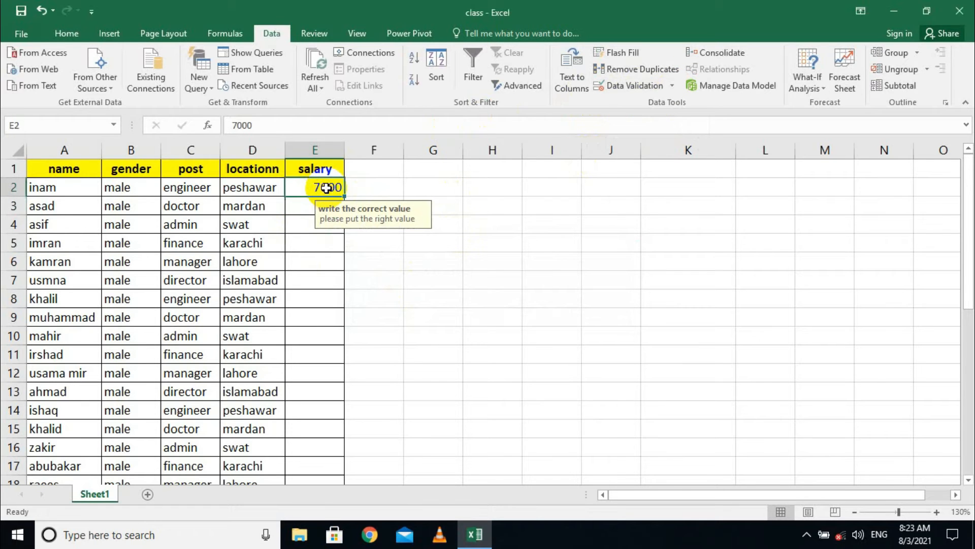
key(Delete)
Change the error alert style of the salary cells E2:E19 to Information and apply it.
drag(326, 191, 320, 446)
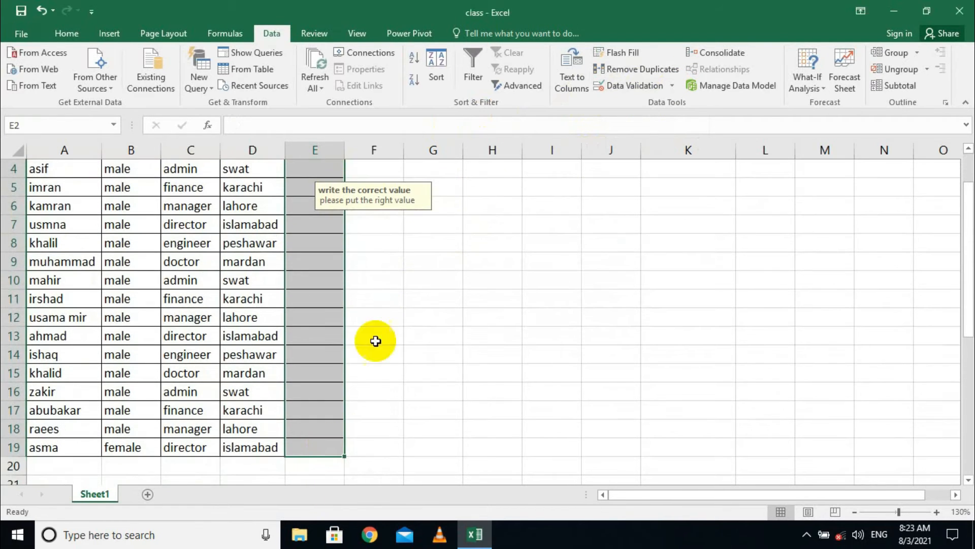
click(660, 88)
click(658, 103)
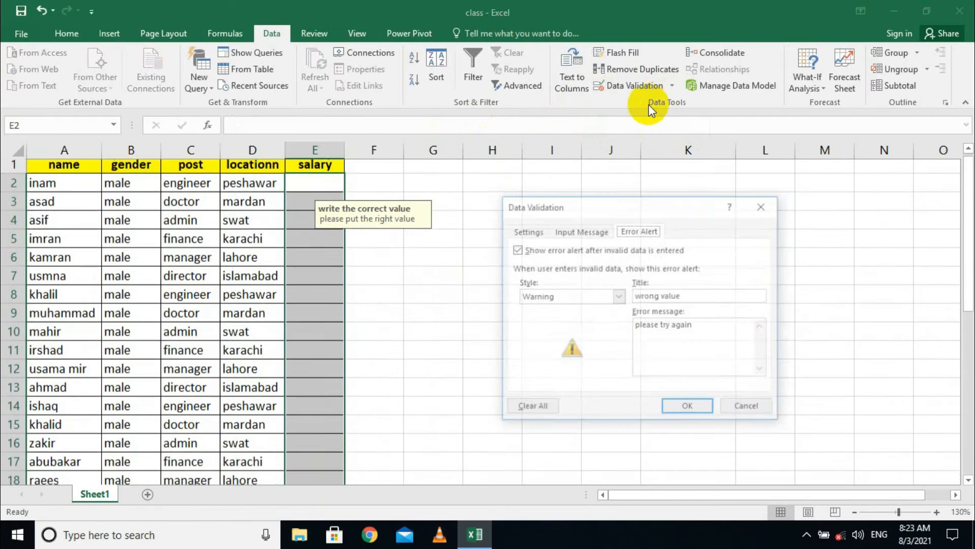
click(587, 297)
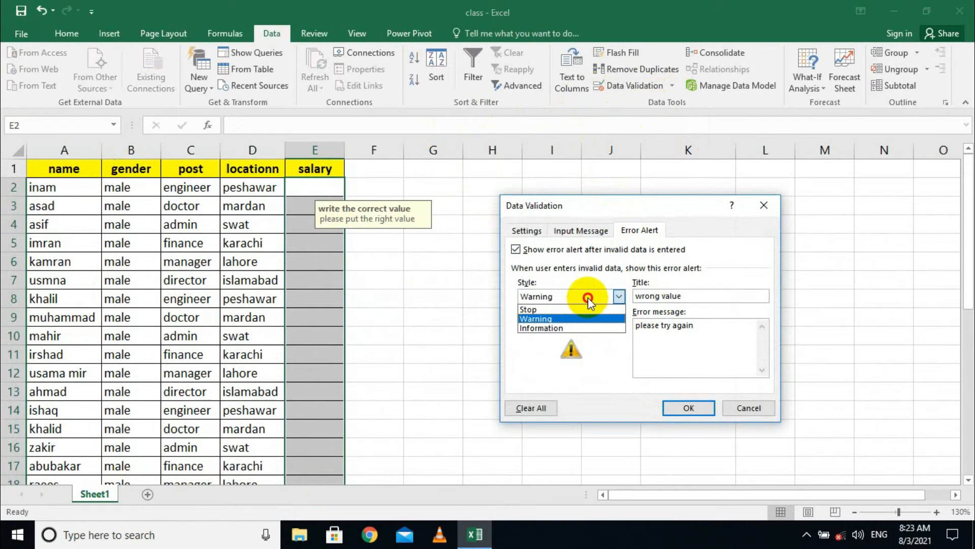
click(574, 327)
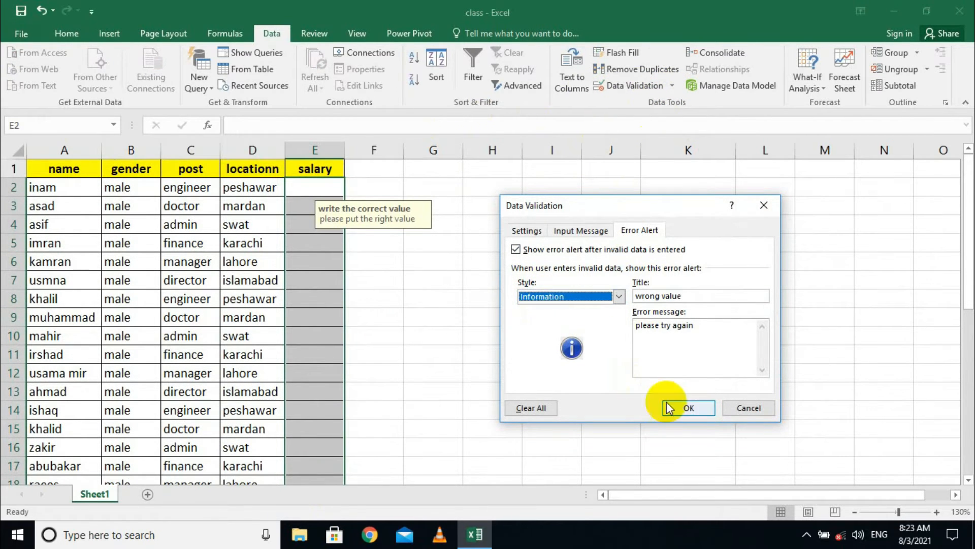
click(681, 407)
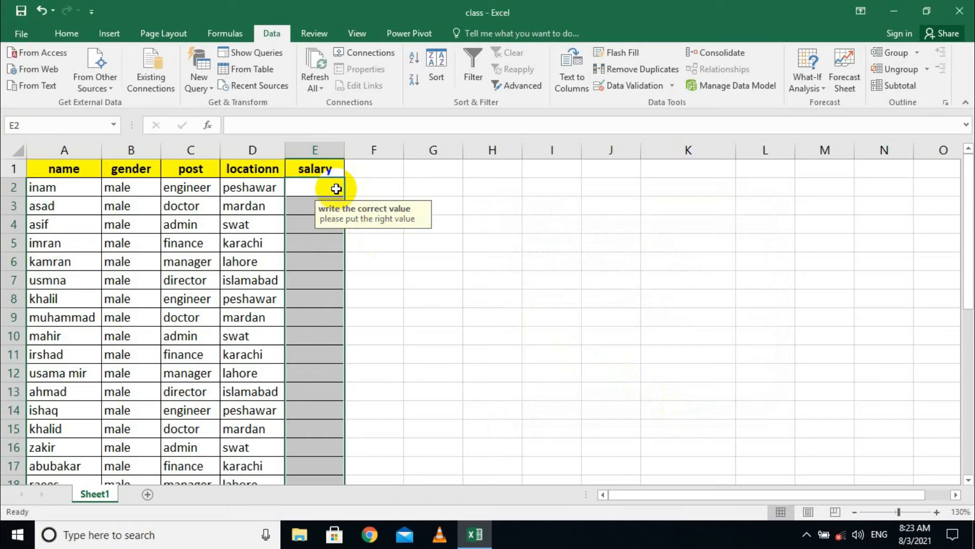
Enter the salaries 10000, 1000, 5000 and 4000 in E2:E5, accepting the out-of-range value.
text(10000)
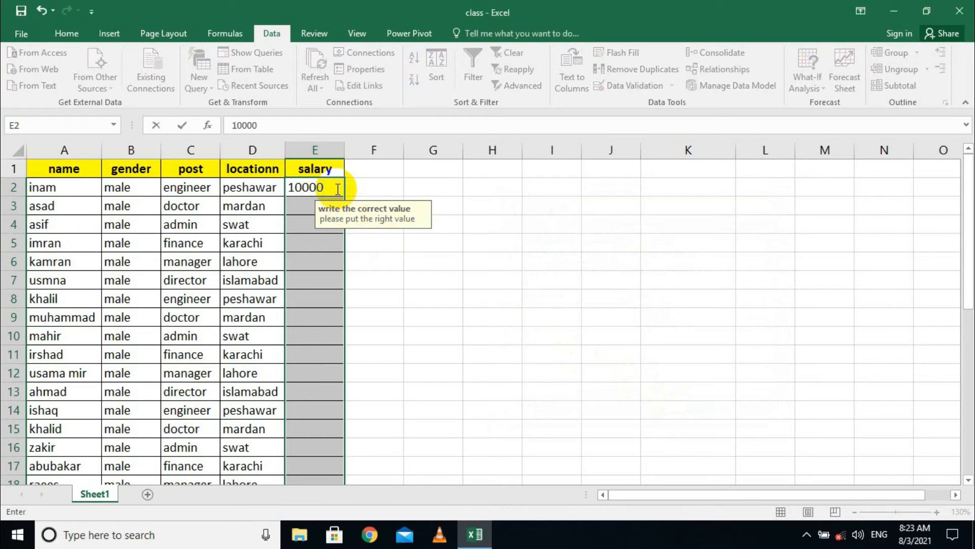
key(Return)
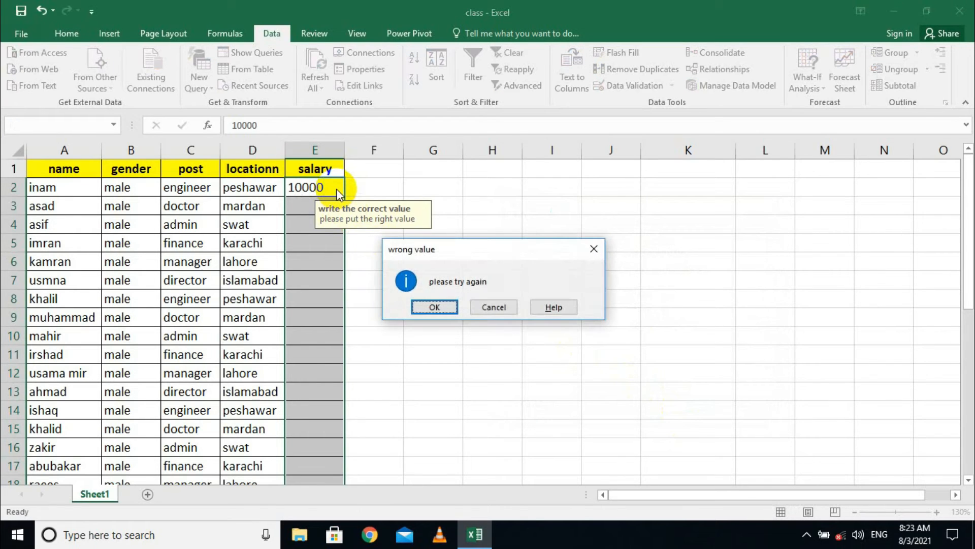
click(434, 307)
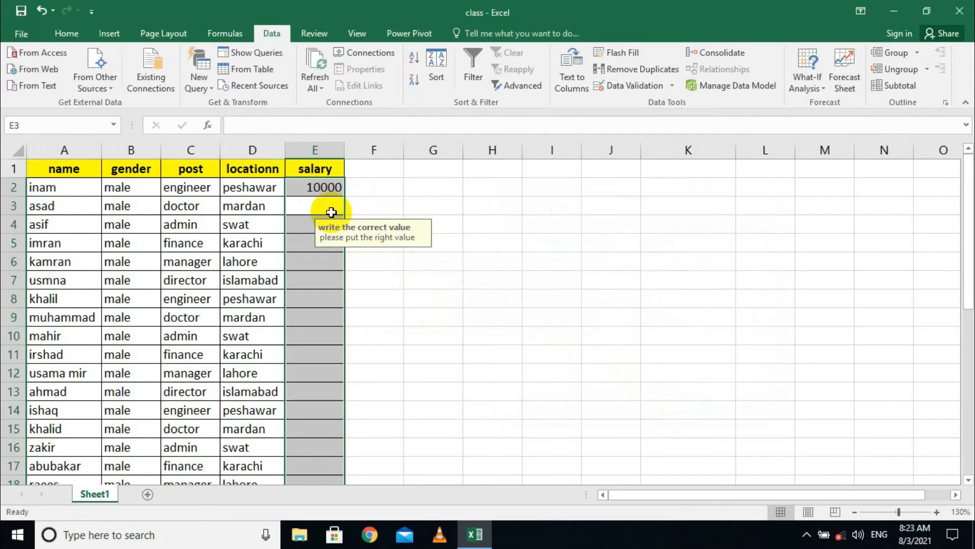
text(1000)
key(Return)
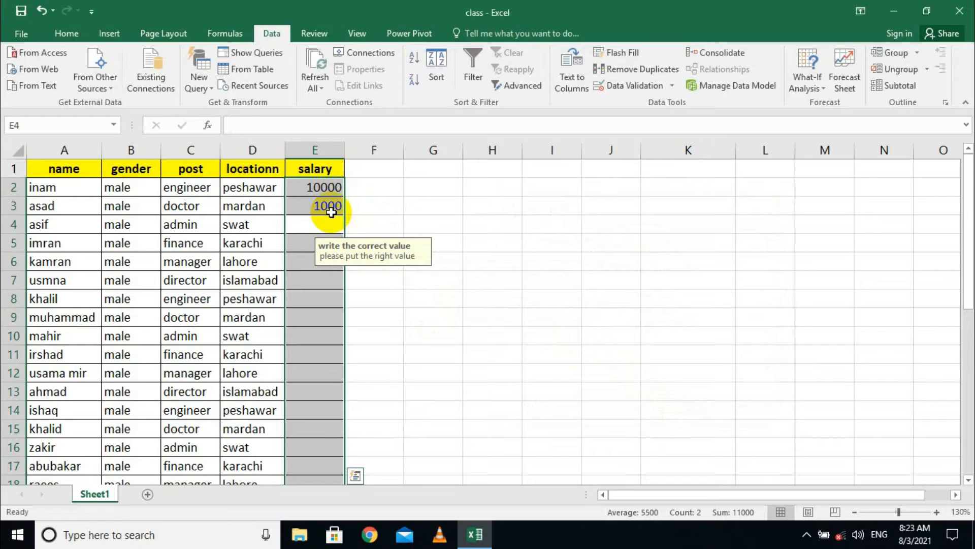
text(5000)
key(Return)
text(4000)
key(Return)
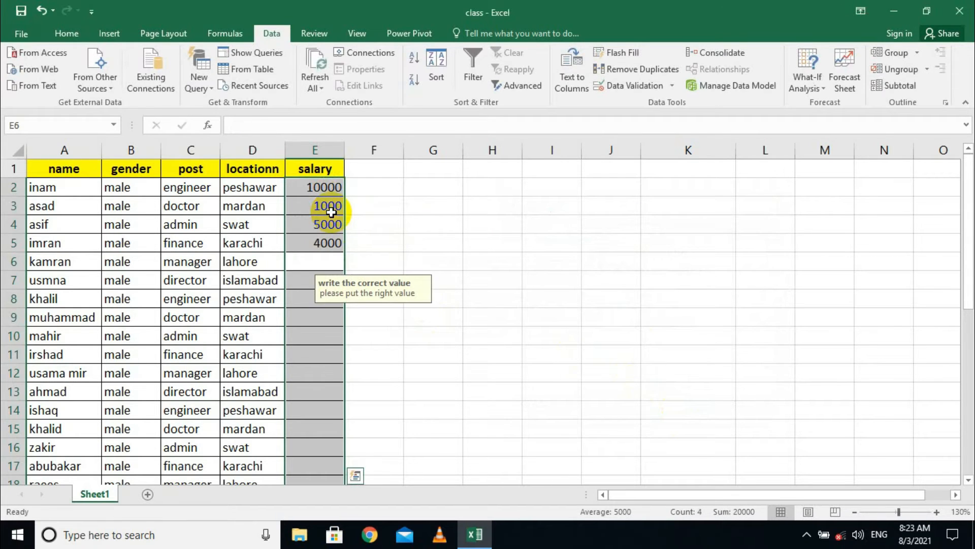
Enter the salaries 50000, 1000, 20000 and 6000 in E6:E9, accepting the out-of-range values, and skip E10.
text(500)
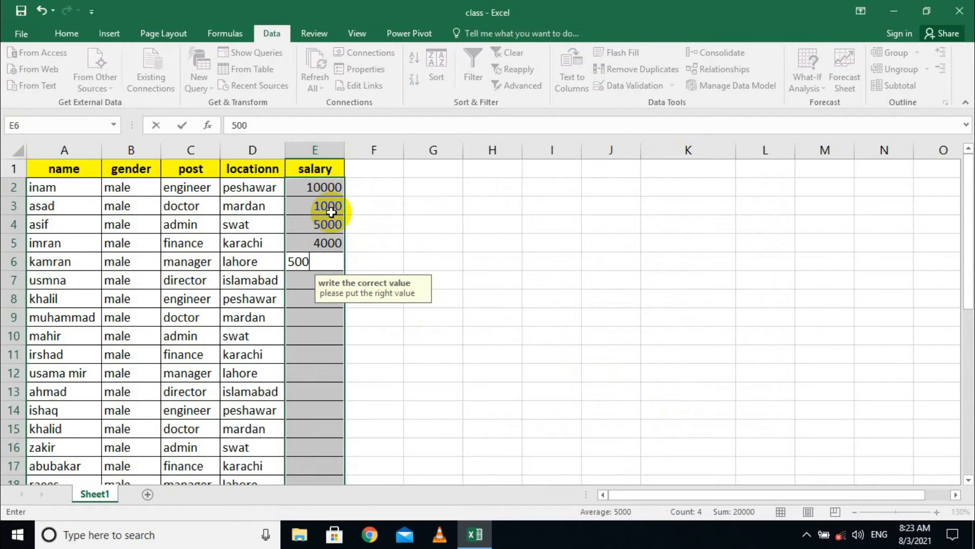
key(Return)
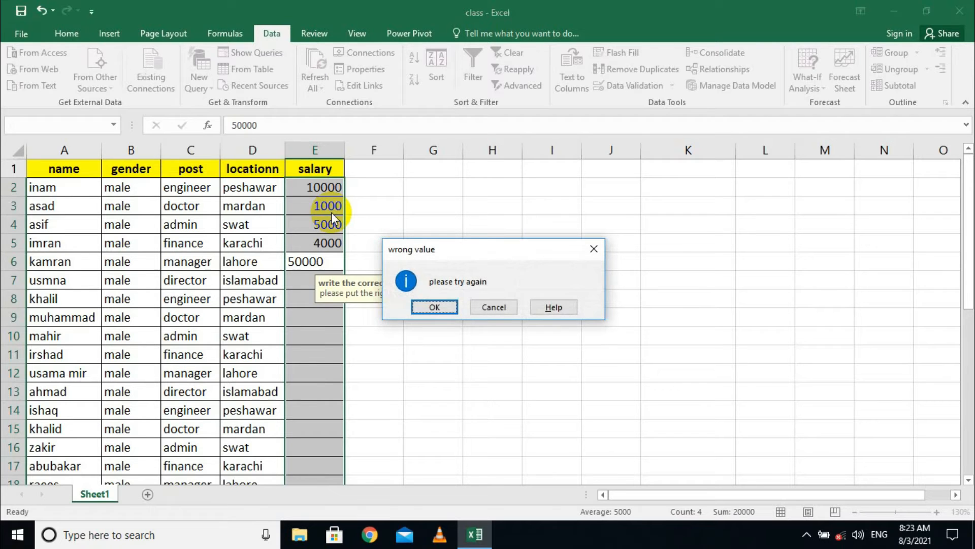
key(Return)
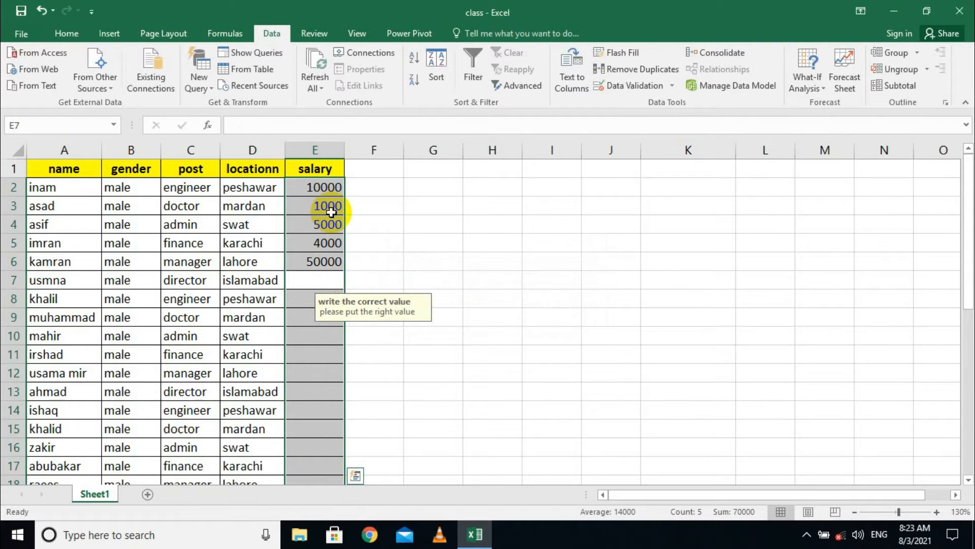
text(1000)
key(Return)
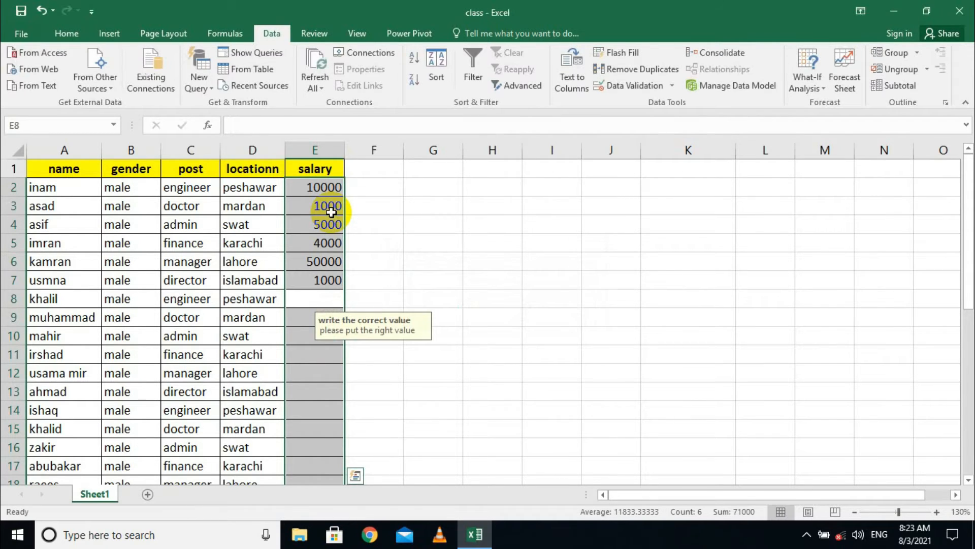
text(20000)
key(Return)
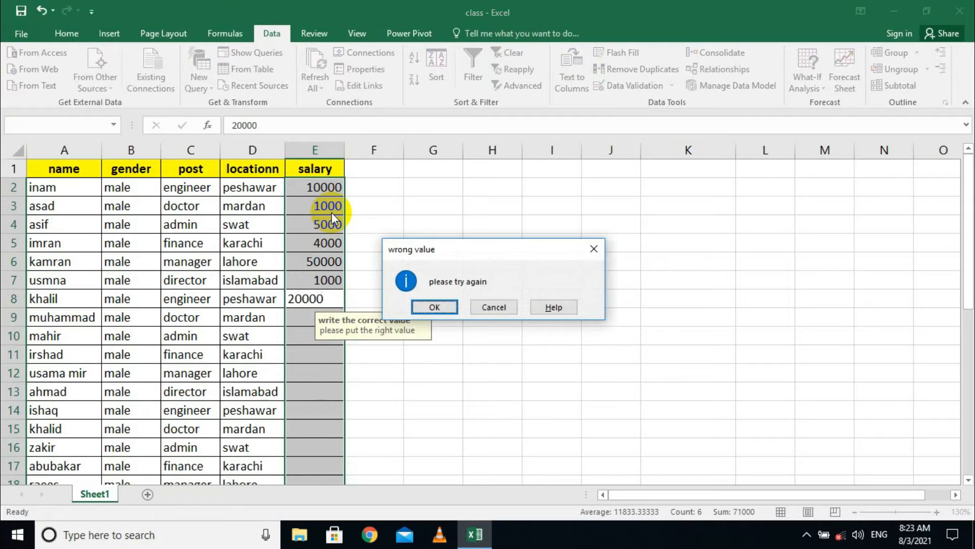
key(Return)
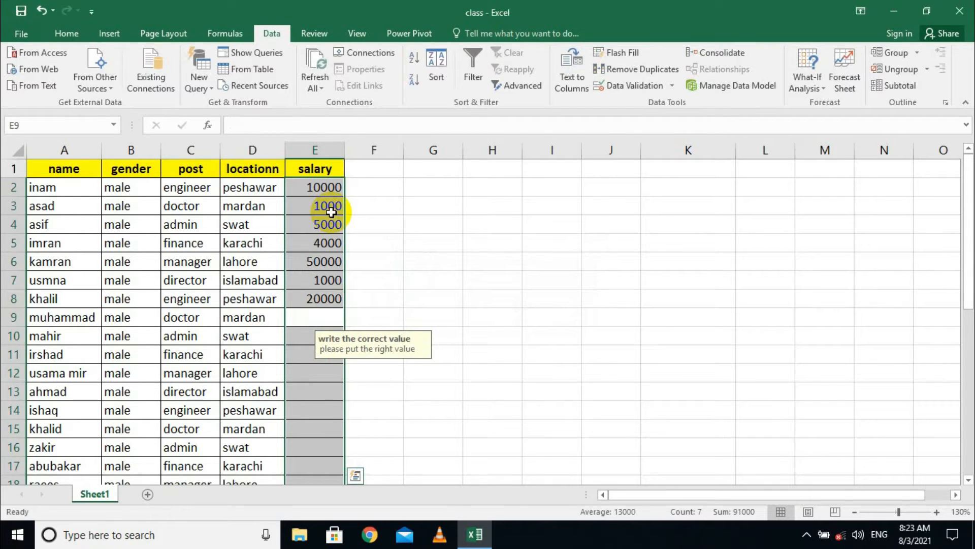
text(600)
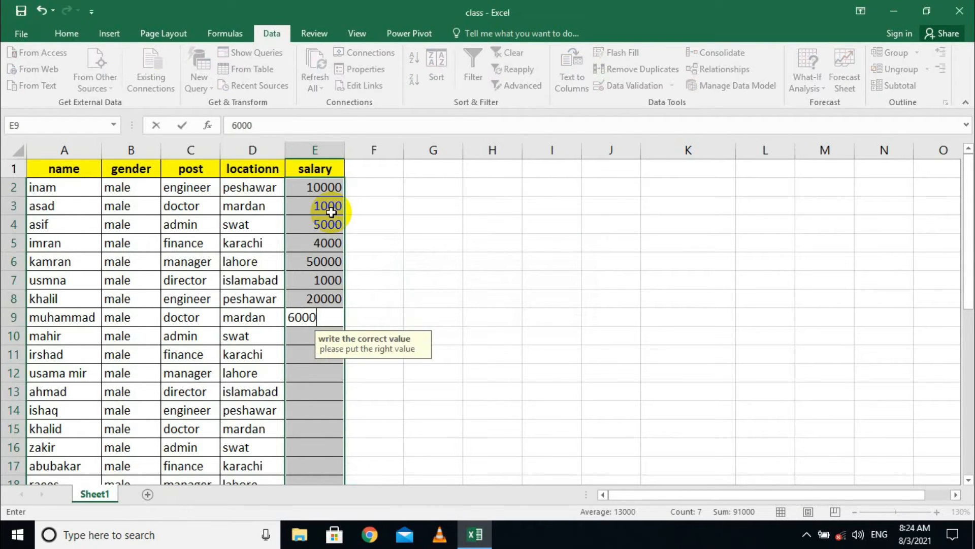
text(0)
key(Return)
key(Return)
key(Return)
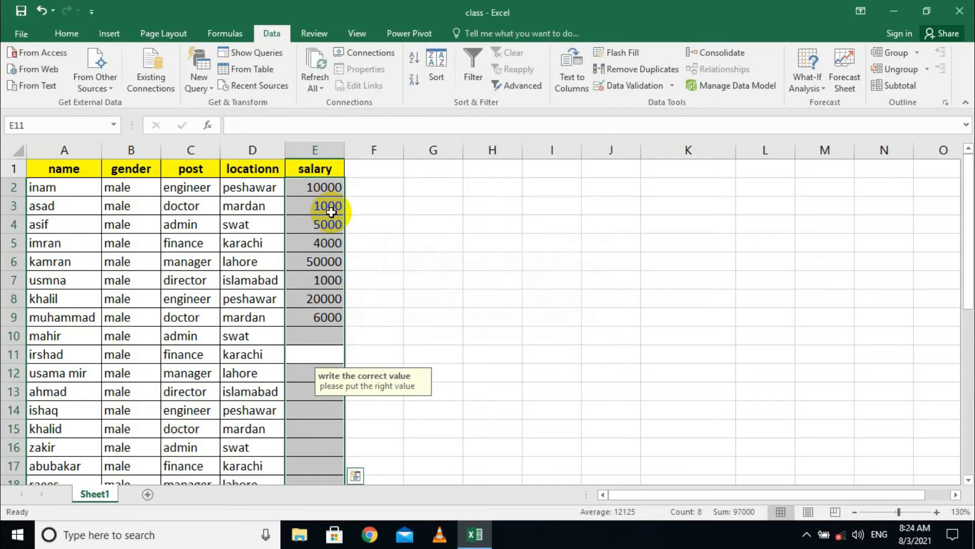
Enter the salaries 2000, 4000, 5000 and 6000 in E11:E14, accepting the out-of-range value.
text(2000)
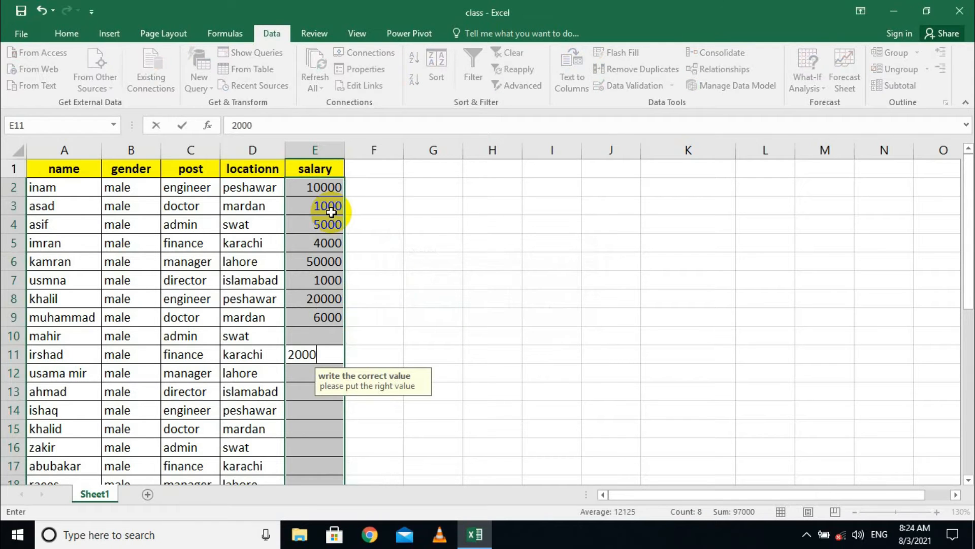
key(Return)
text(4000)
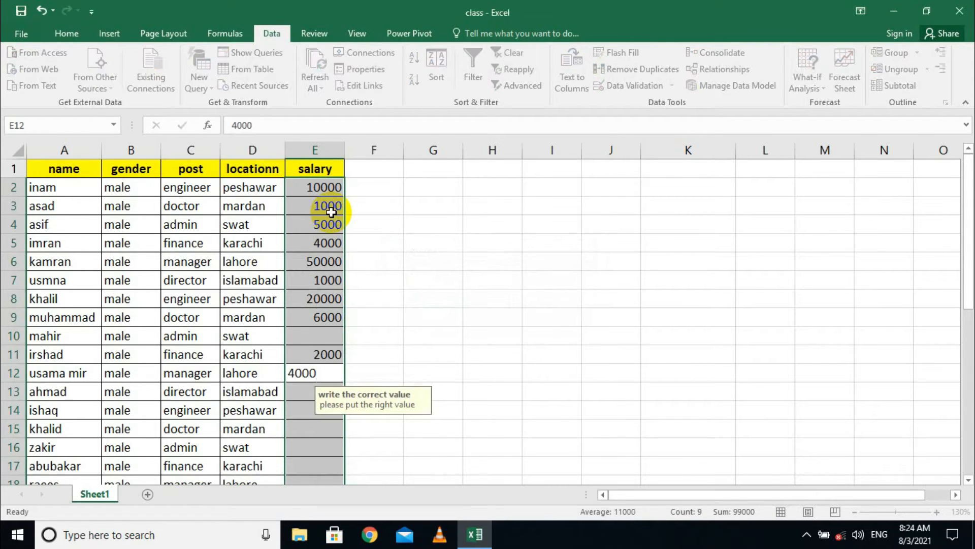
key(Return)
text(5000)
key(Return)
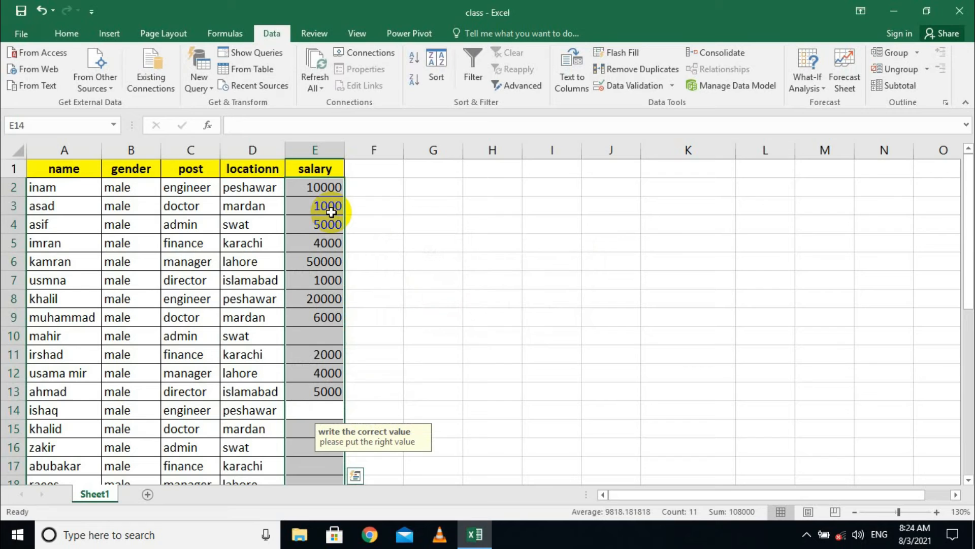
text(6000)
key(Return)
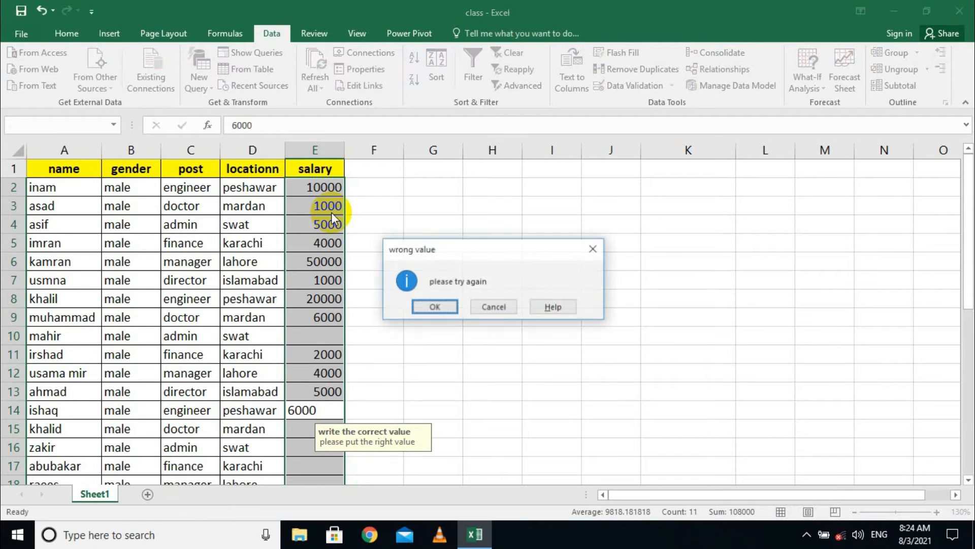
key(Return)
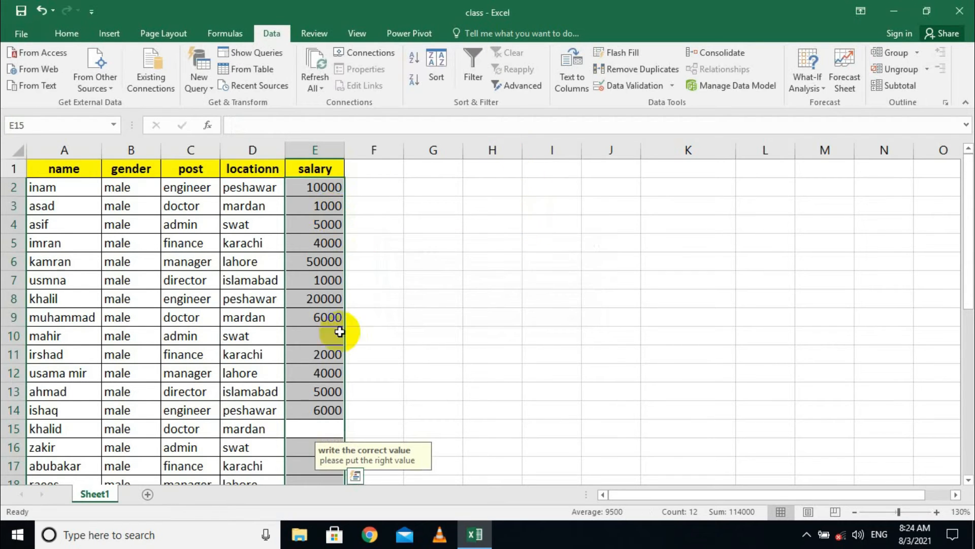
click(434, 262)
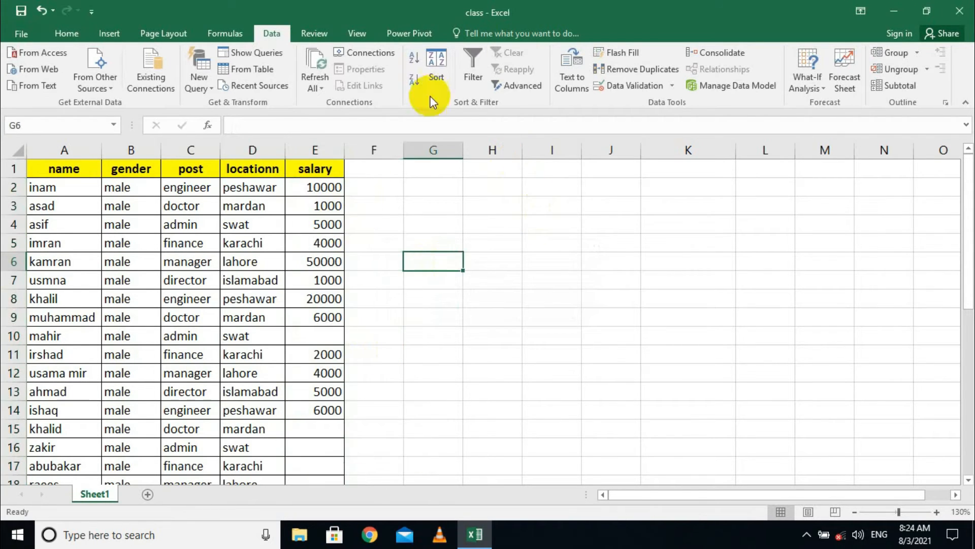
click(676, 87)
click(641, 101)
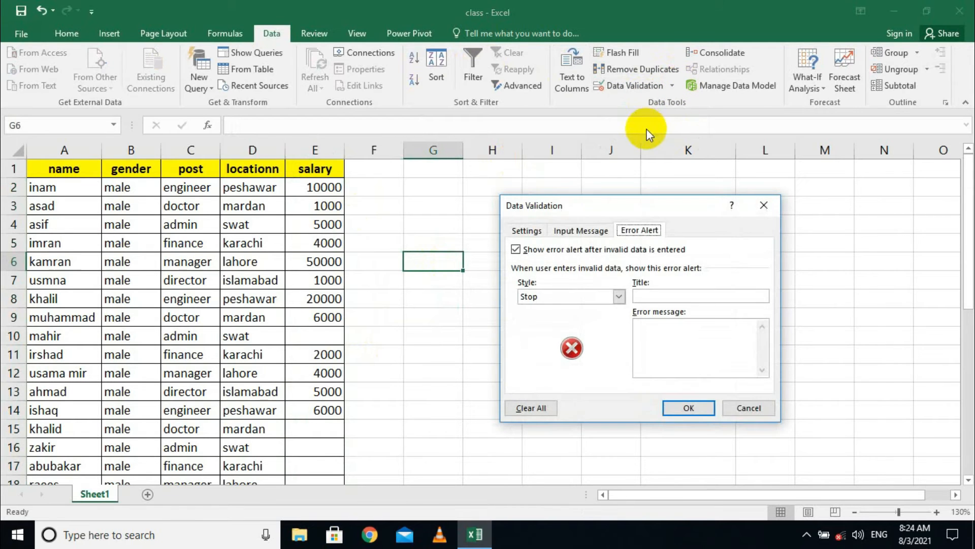
click(746, 408)
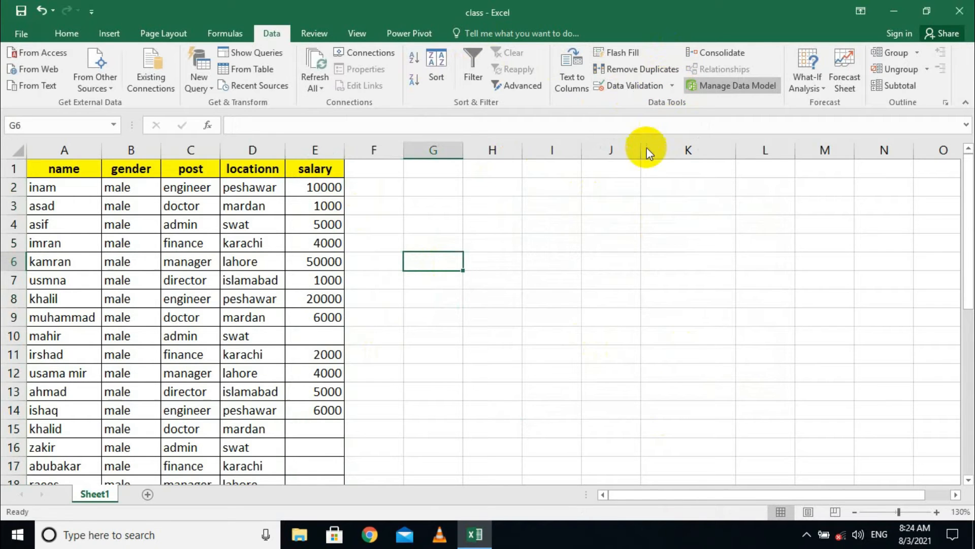
click(717, 91)
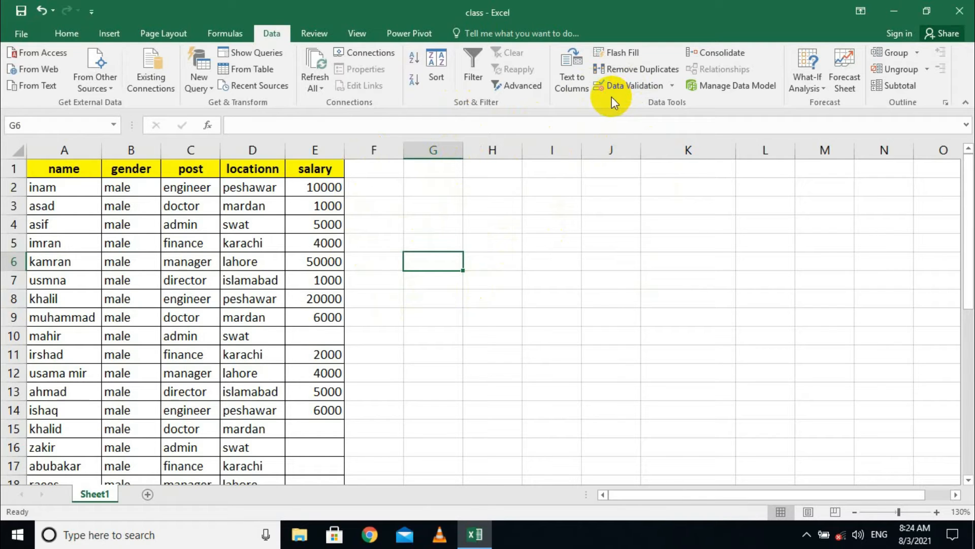
Circle the invalid data in the salary column, then clear the validation circles.
click(677, 91)
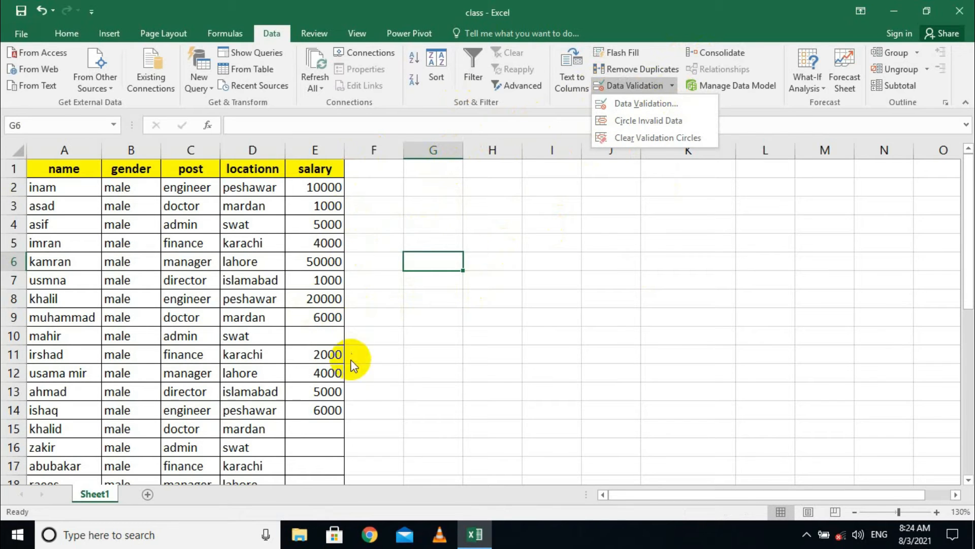
click(651, 119)
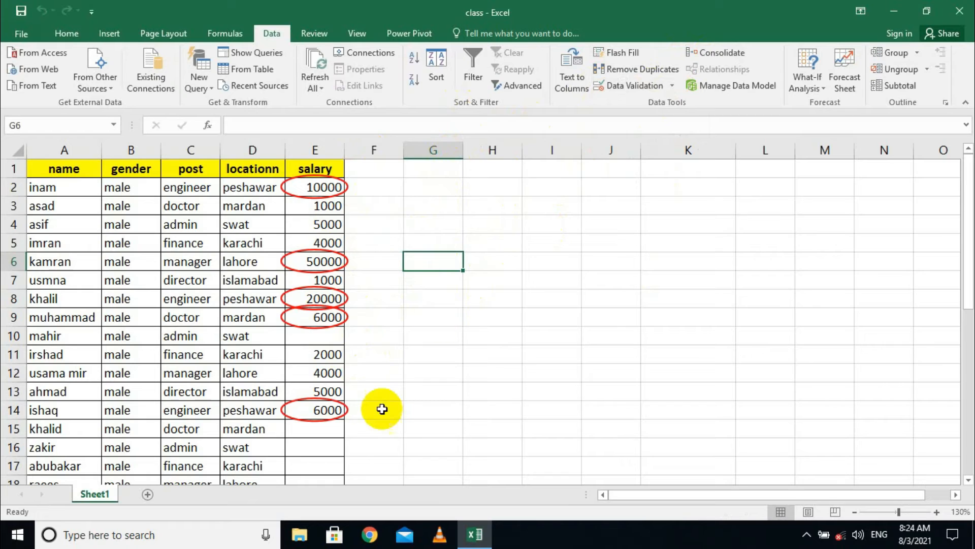
click(675, 86)
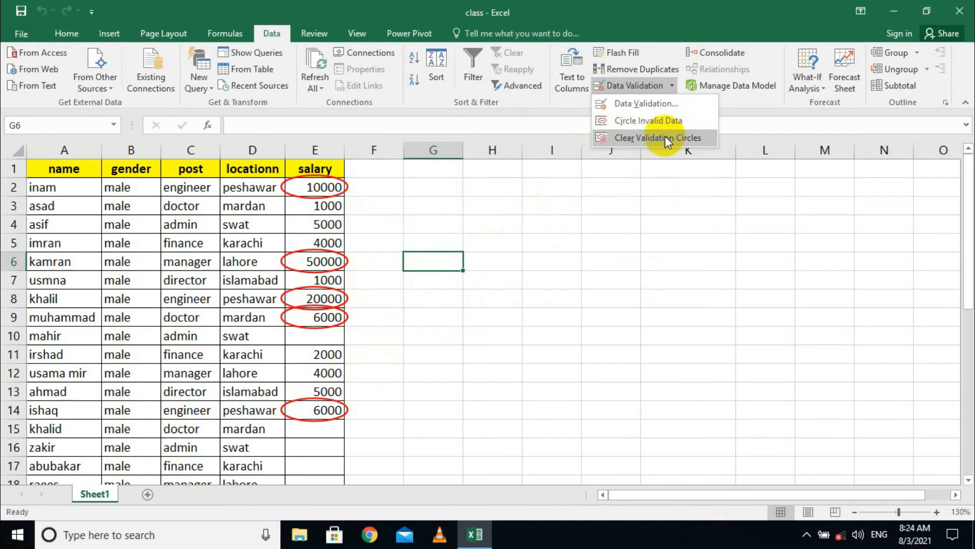
click(665, 135)
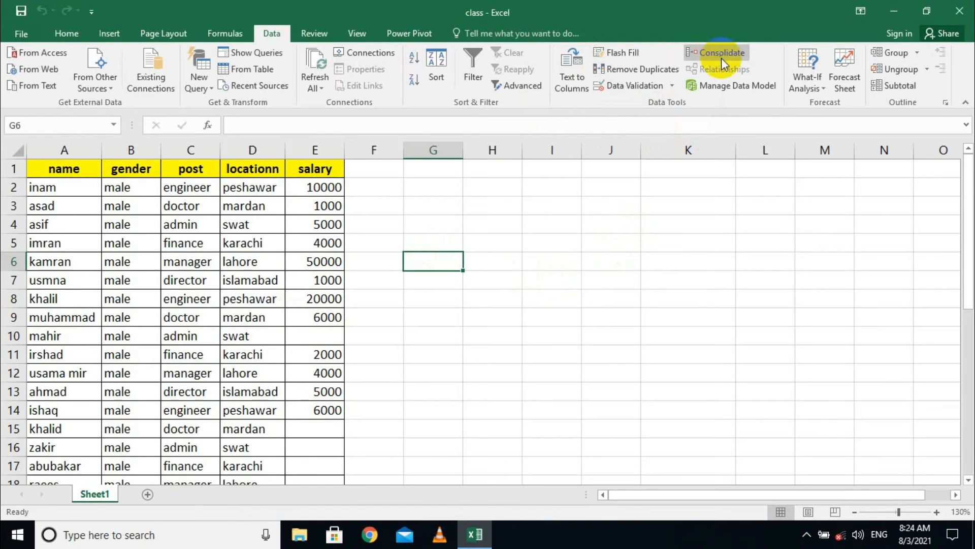
scroll(672, 187, down, 7)
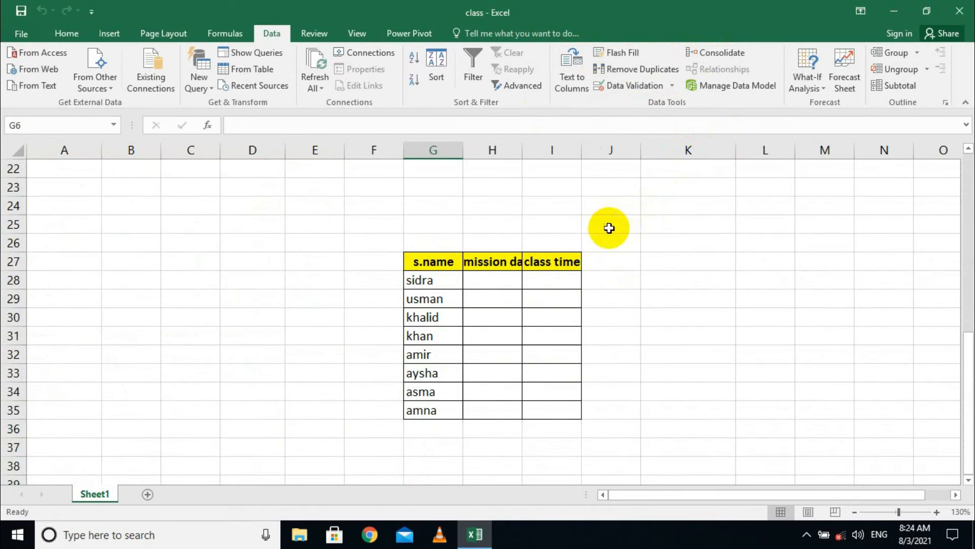
scroll(661, 244, up, 6)
click(711, 244)
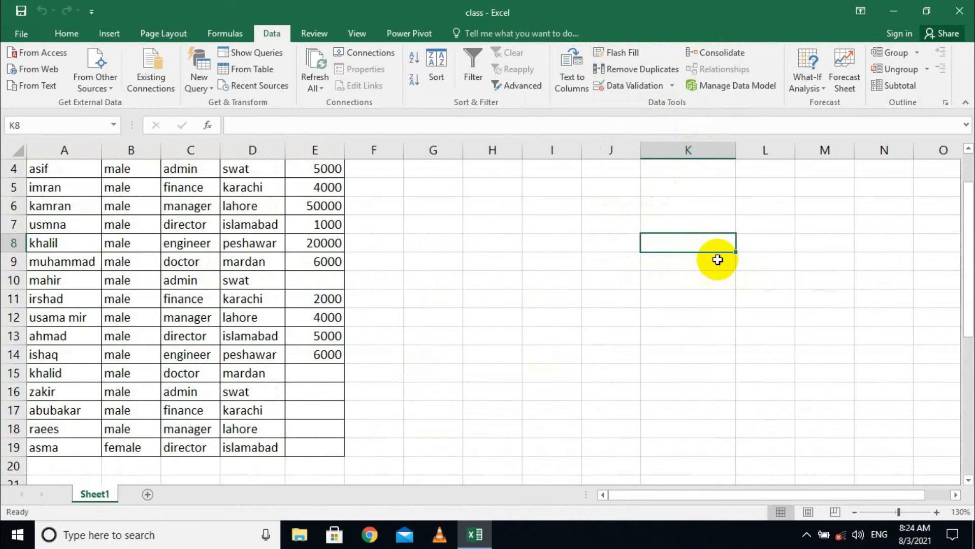
click(619, 279)
Enter the headers name, fee and paid in B48:D48, in the empty area below the existing tables.
scroll(503, 330, down, 16)
scroll(339, 284, up, 3)
click(294, 278)
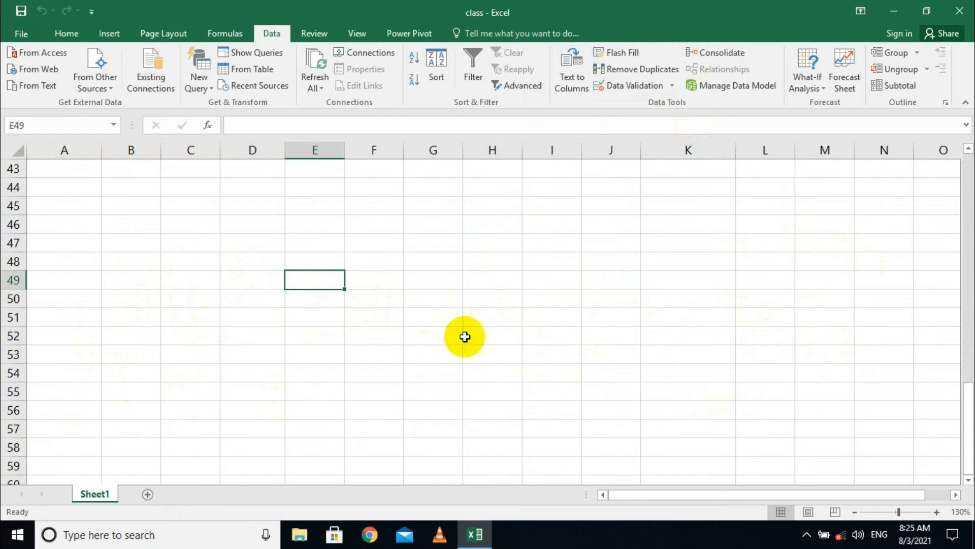
click(147, 264)
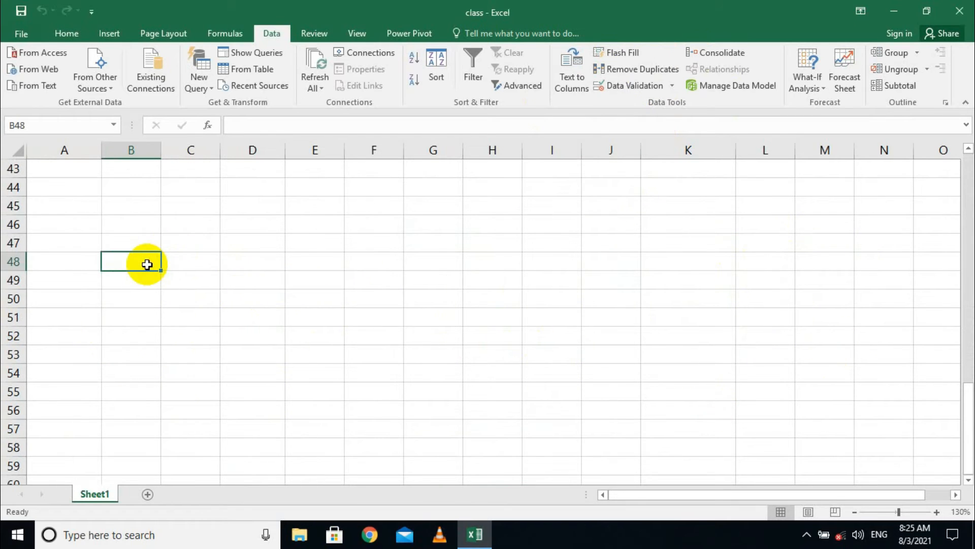
text(name)
key(Tab)
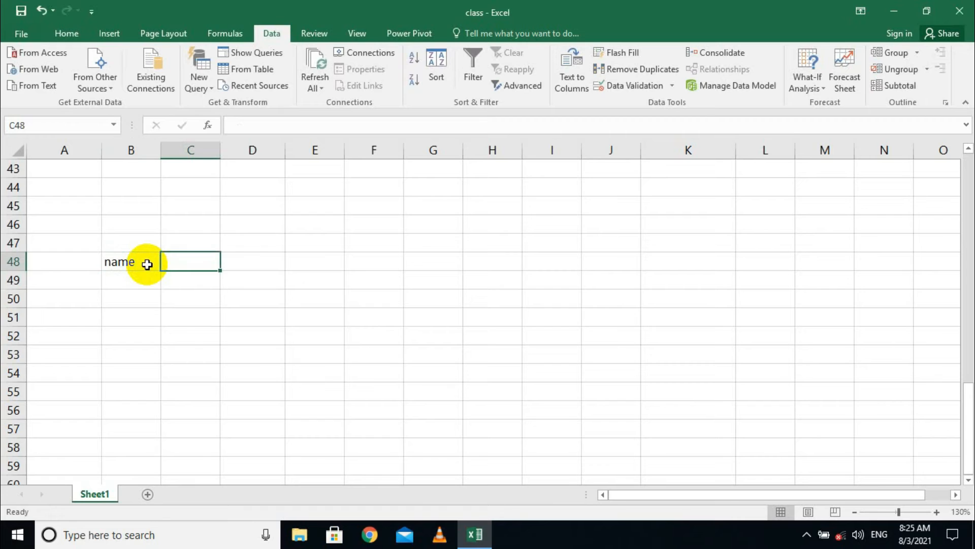
text(fee)
key(Tab)
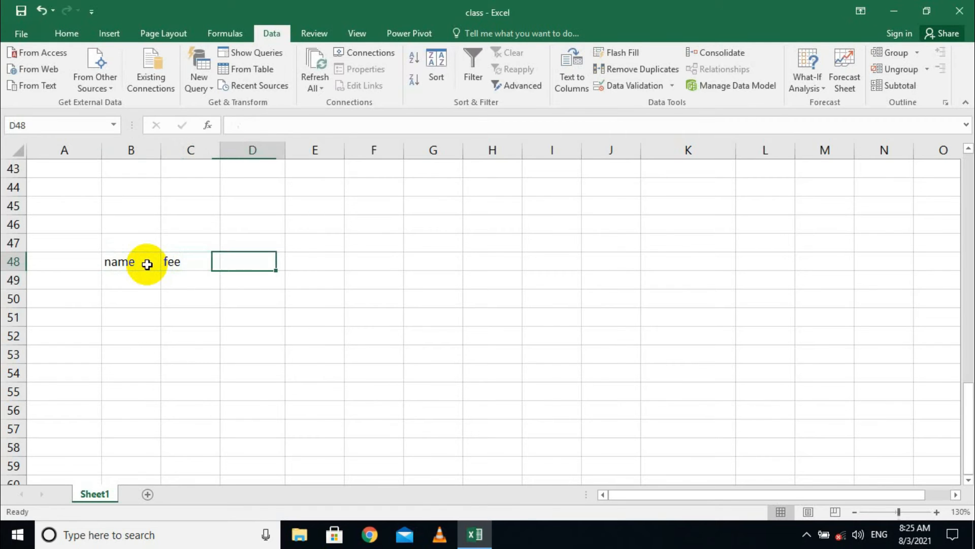
text(paid)
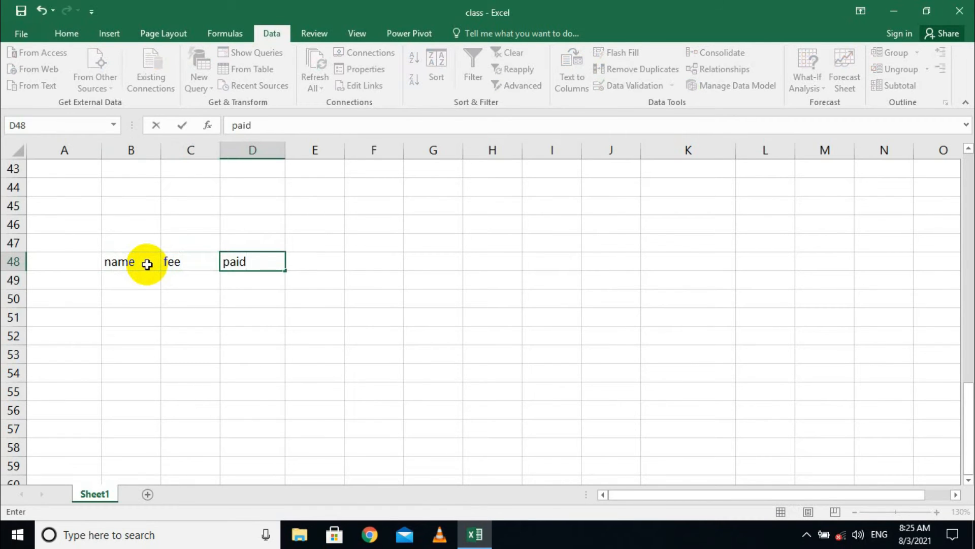
key(Return)
Apply all borders to the range B48:D52.
drag(130, 261, 229, 342)
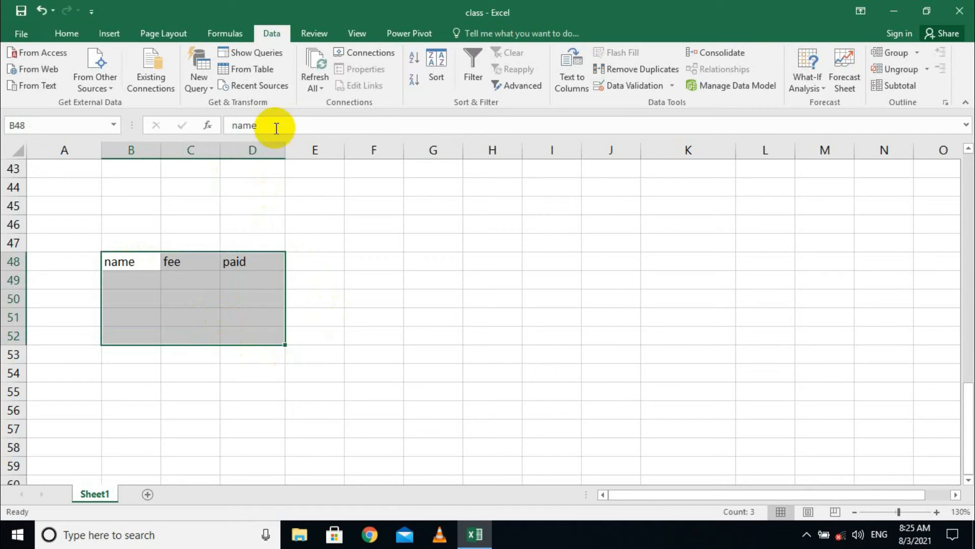
click(73, 33)
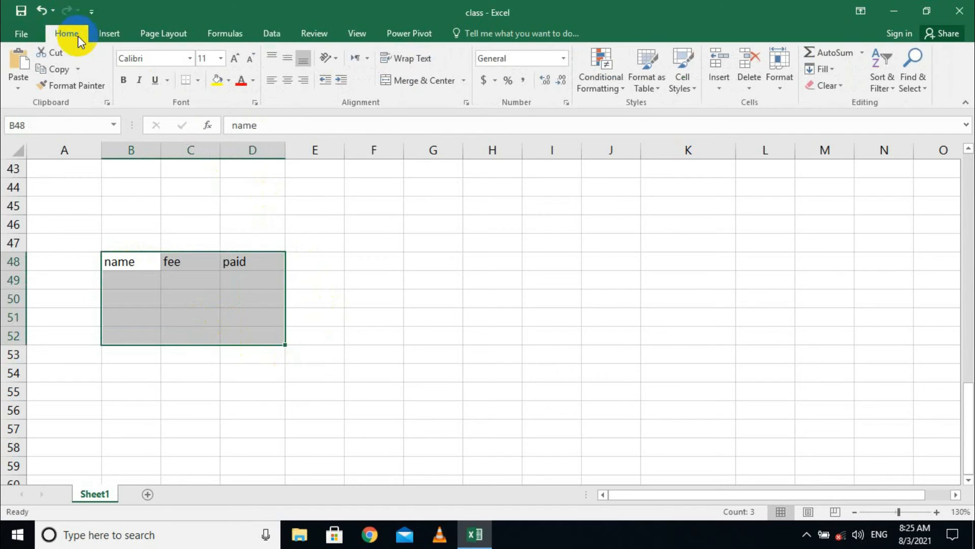
click(203, 83)
click(203, 200)
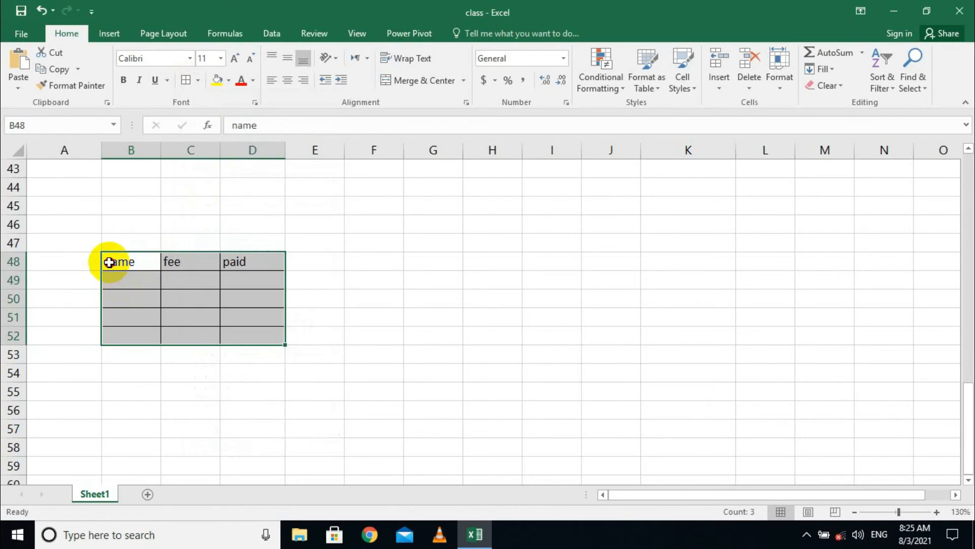
Format the header cells B48:D48 with yellow fill, bold text and centred alignment.
drag(109, 262, 233, 261)
click(215, 82)
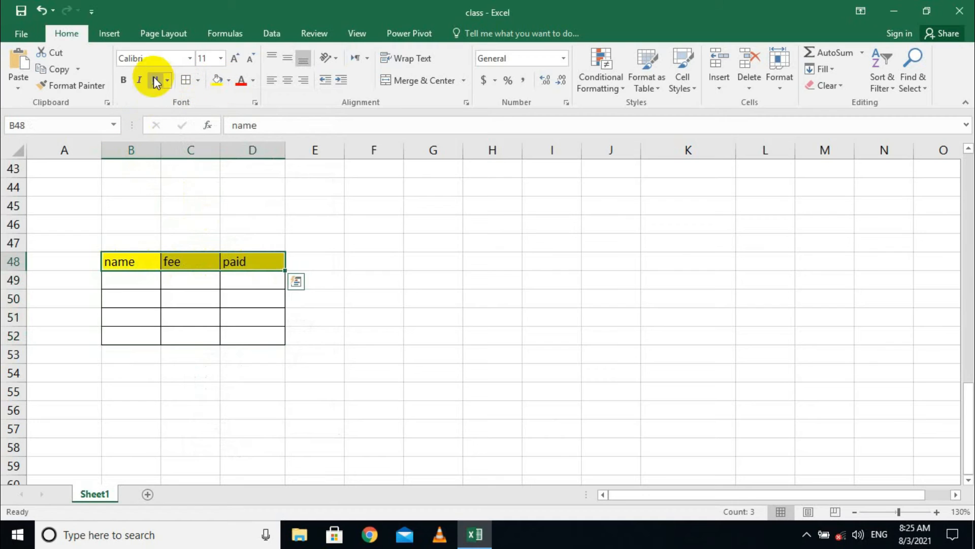
click(283, 80)
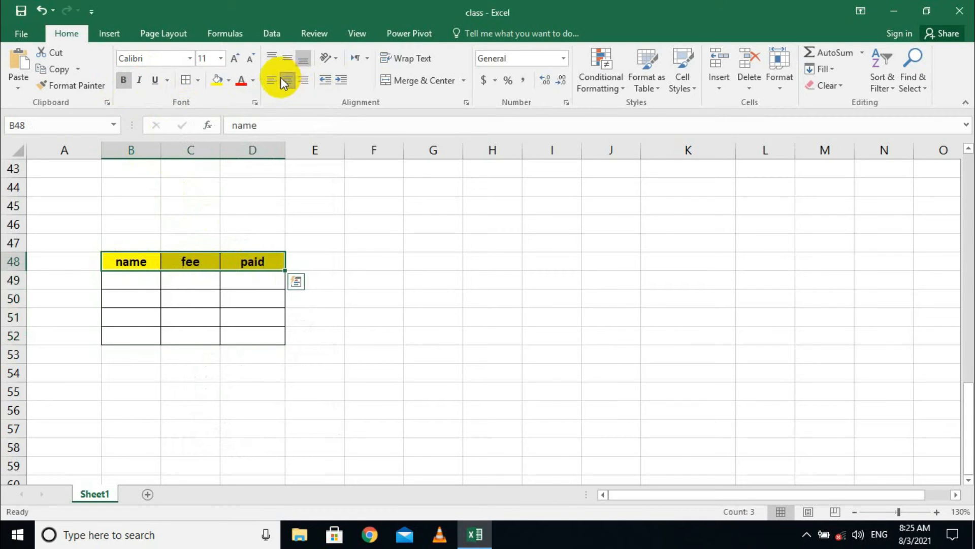
click(351, 259)
Copy the table B48:D52 and paste it at G48 and at L48.
drag(149, 271, 249, 334)
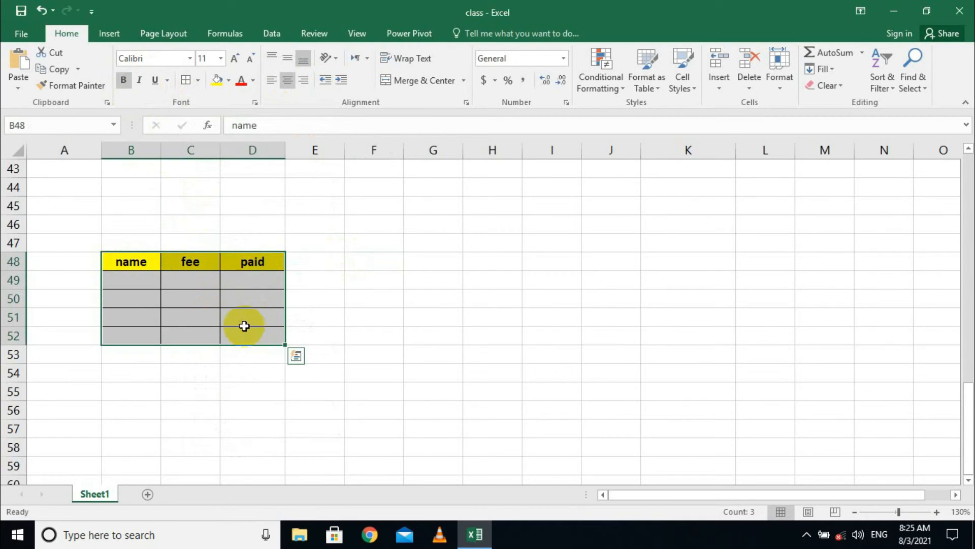
key(ctrl+c)
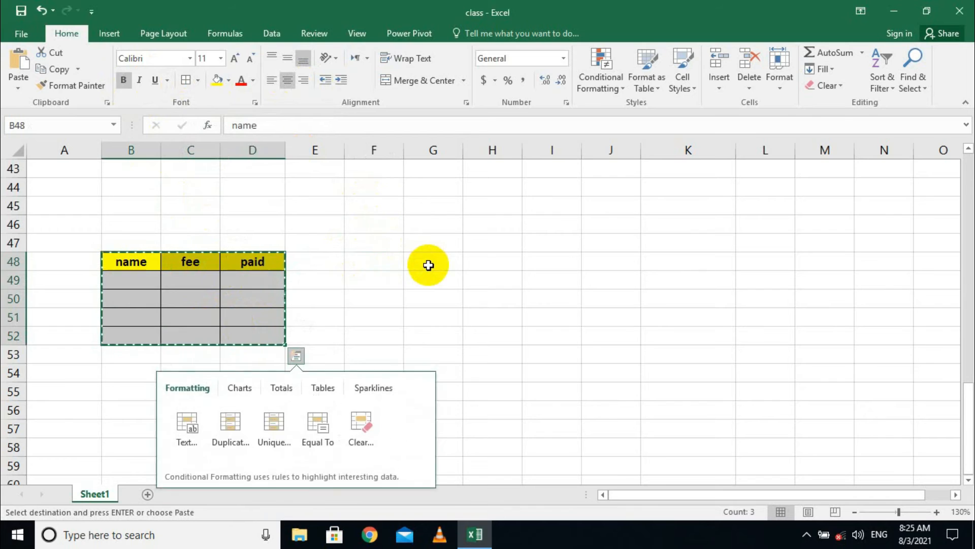
click(429, 265)
key(ctrl+v)
click(692, 261)
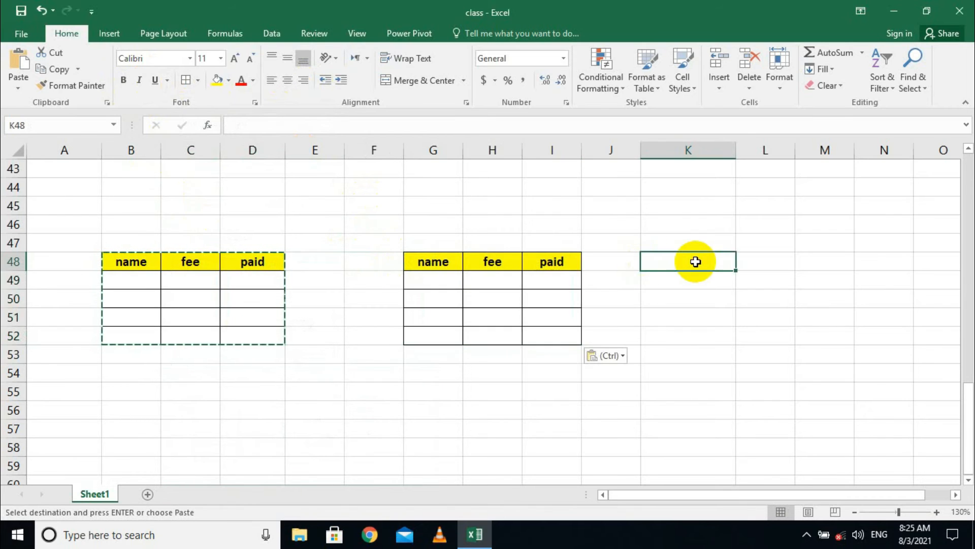
click(761, 255)
key(ctrl+v)
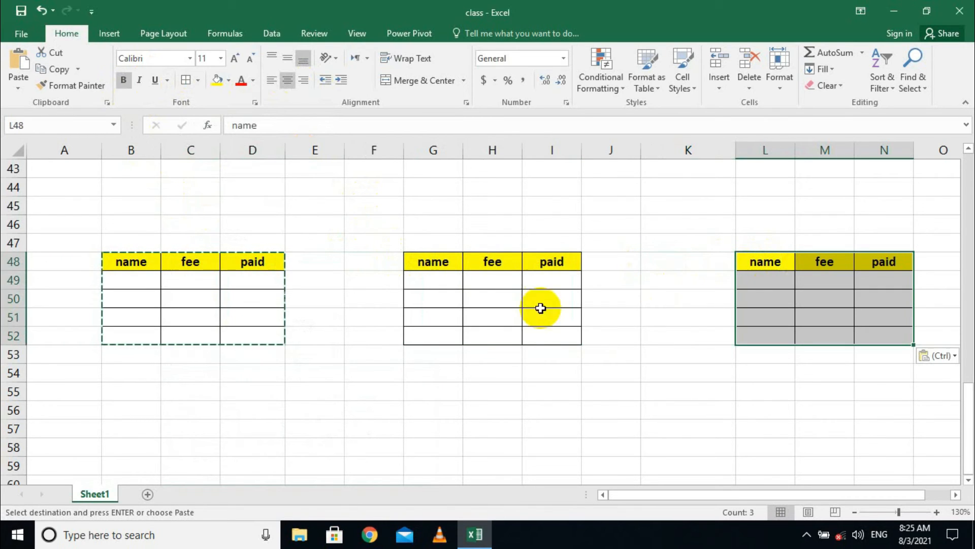
key(Return)
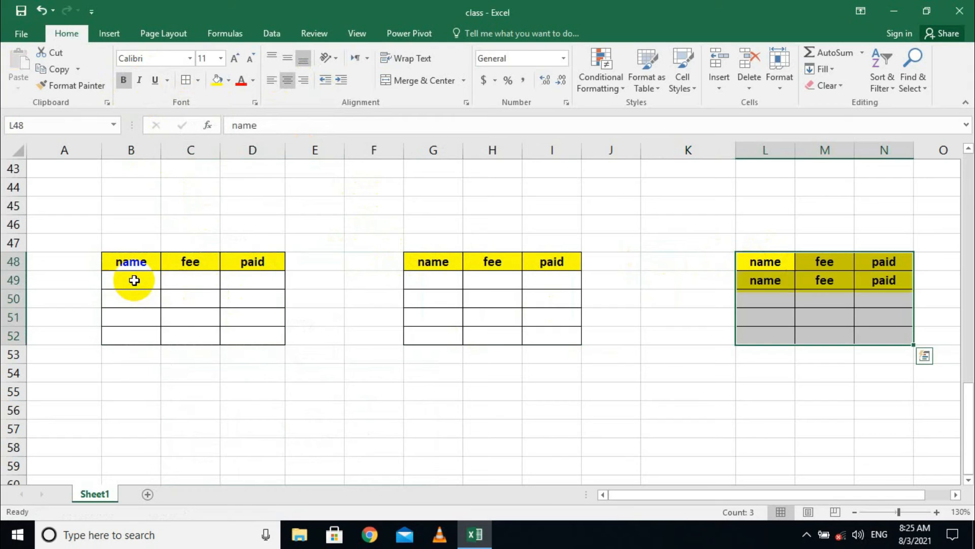
click(138, 281)
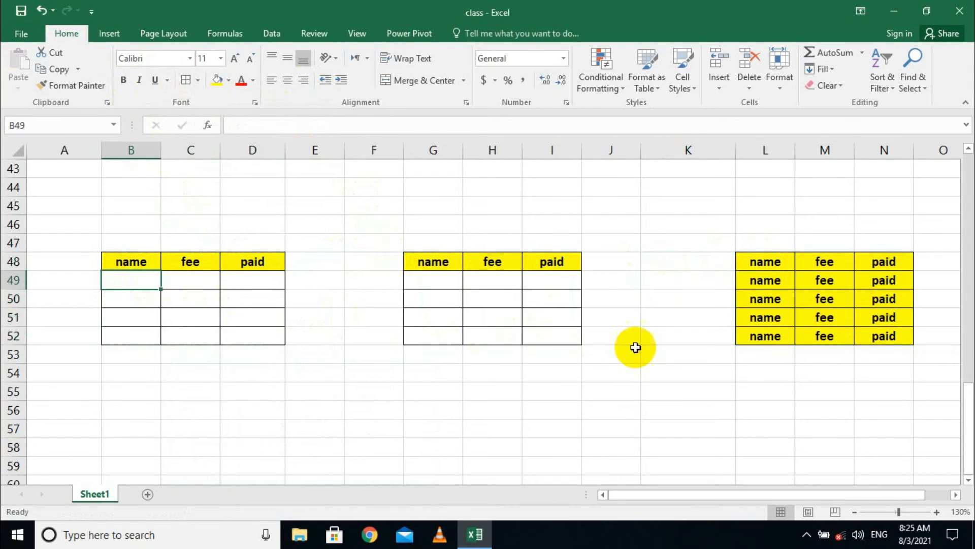
key(ctrl+z)
click(127, 278)
key(ctrl+d)
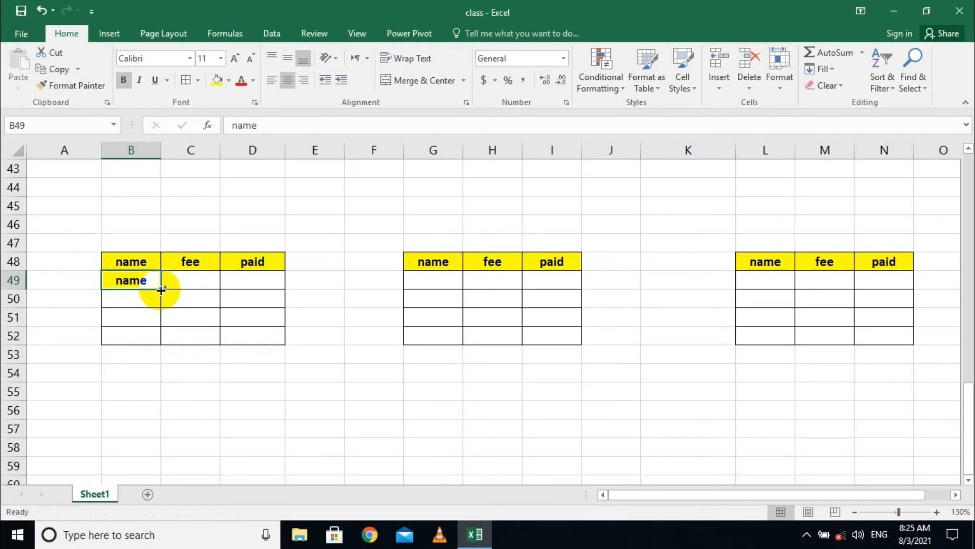
key(ctrl+z)
click(238, 222)
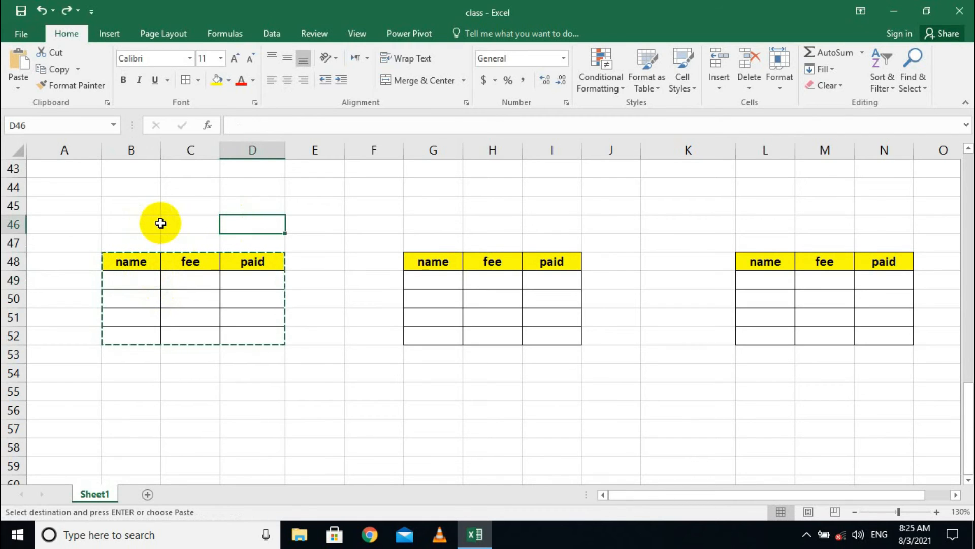
Fill the name column of the first table, B49:B52, with four people's first names.
click(144, 283)
text(ali)
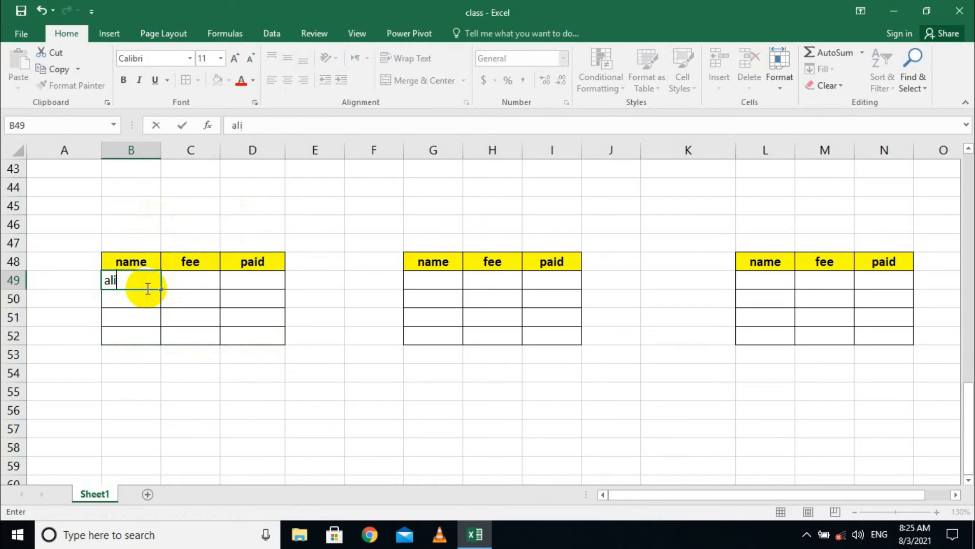
key(Return)
text(khan)
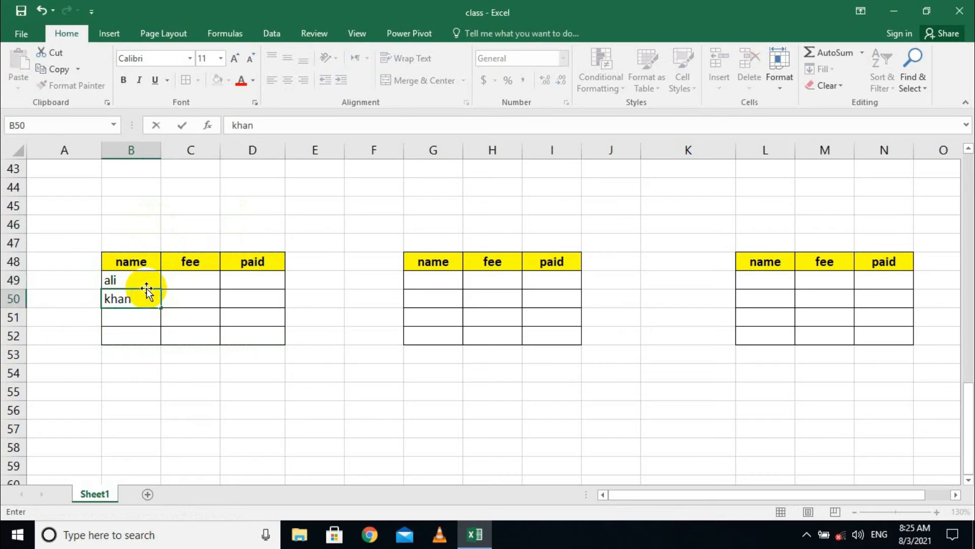
key(Return)
text(ami)
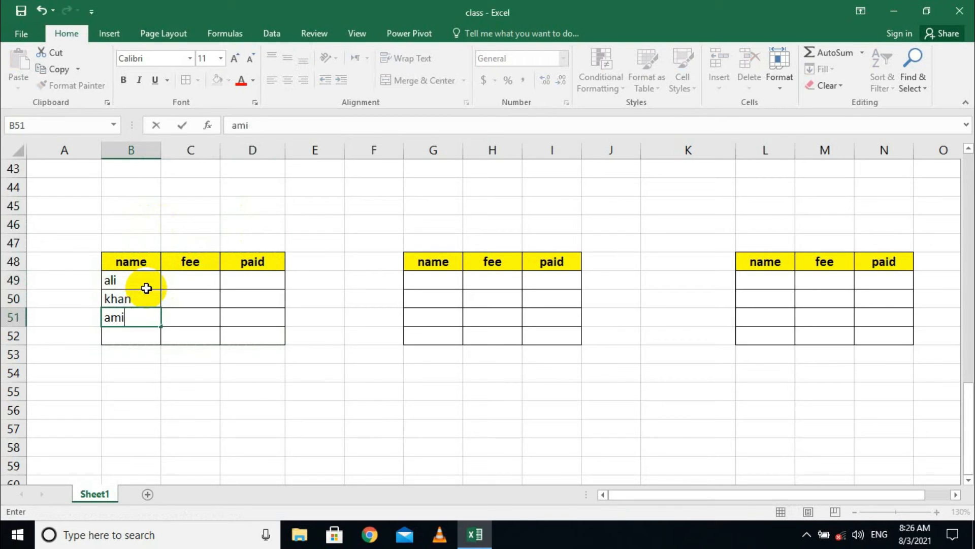
text(r)
key(Return)
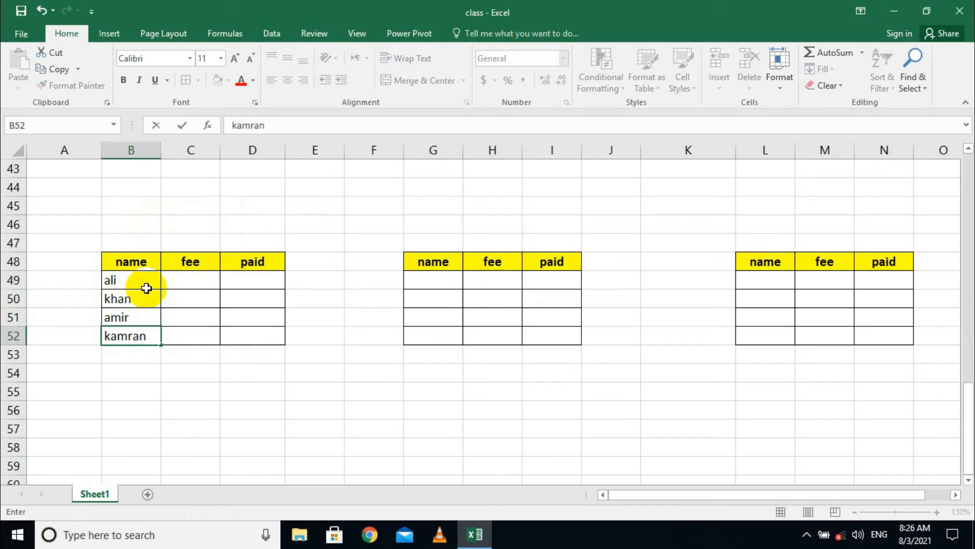
text(kamran)
Enter a fee of 1000 in C49 and fill it down to C52.
click(192, 282)
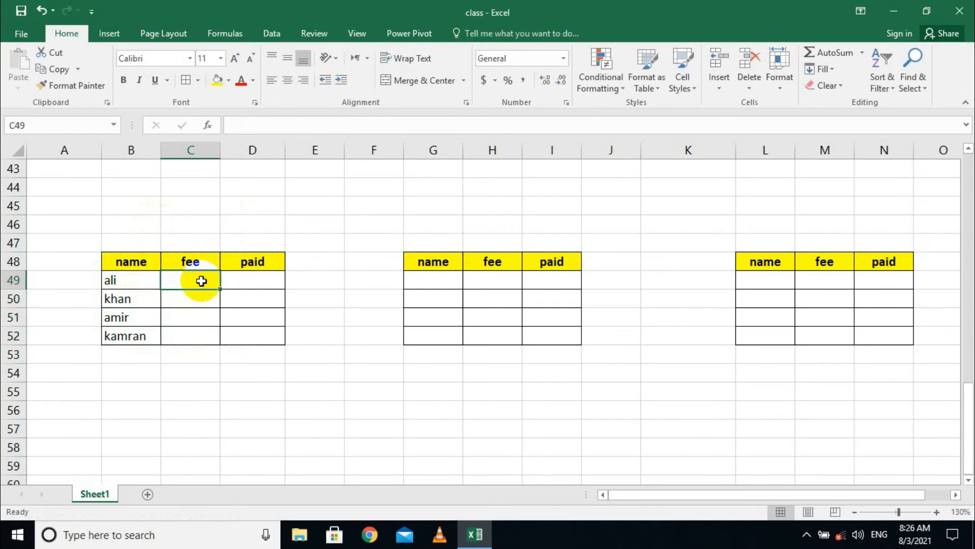
text(100)
key(Return)
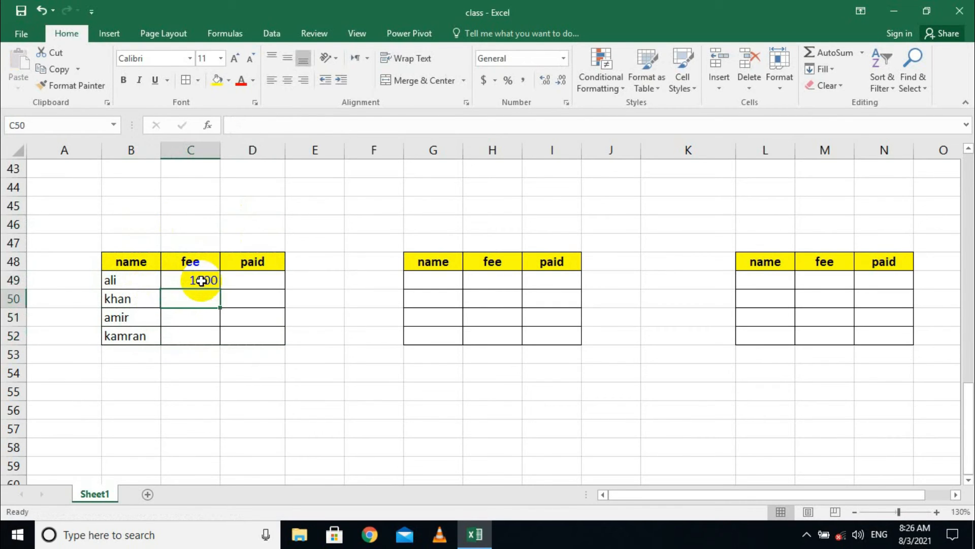
click(201, 280)
drag(220, 289, 220, 341)
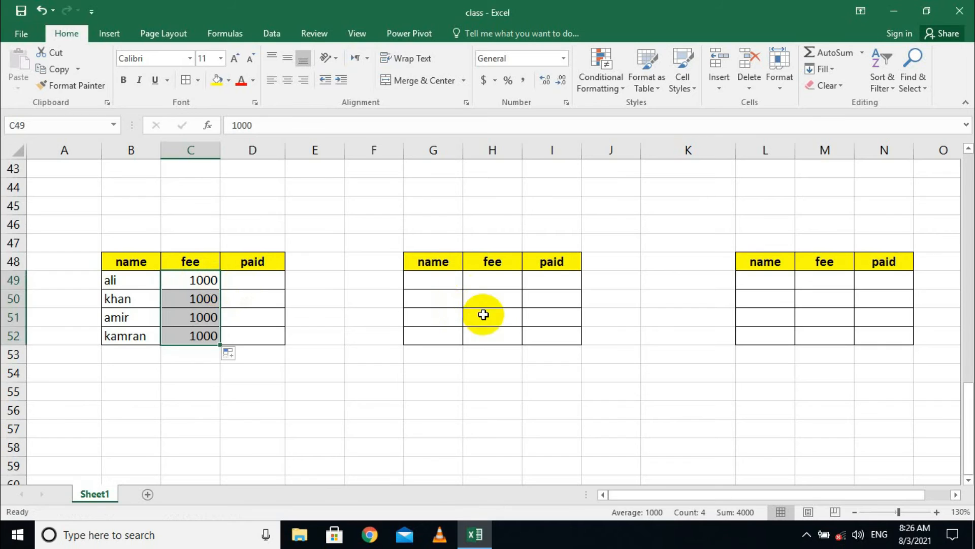
Fill the name column of the second table, G49:G52, with the same four first names as the first table.
click(430, 276)
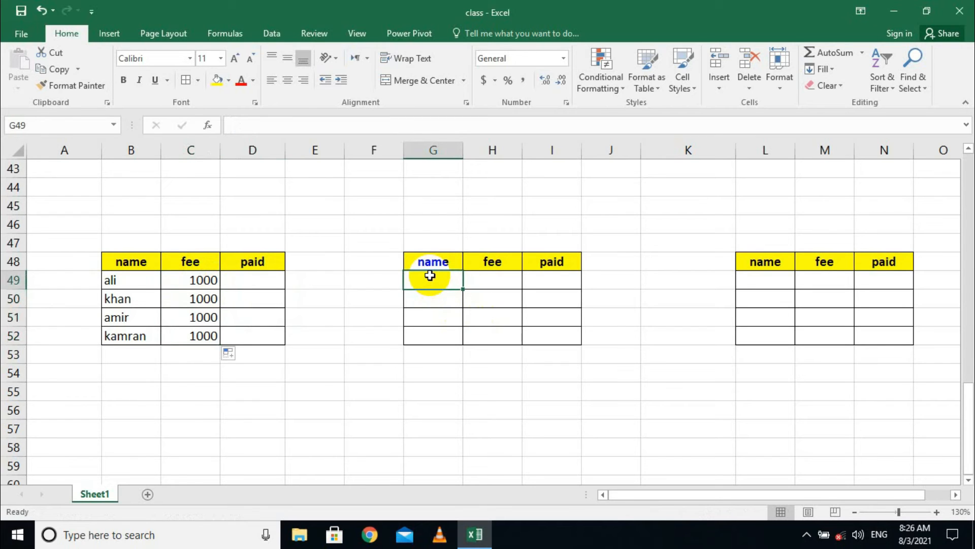
text(a)
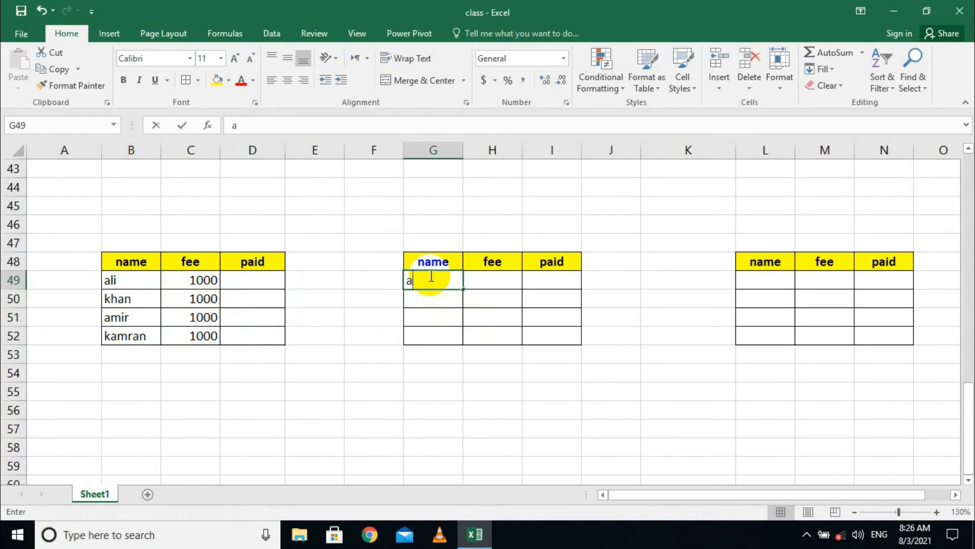
text(li)
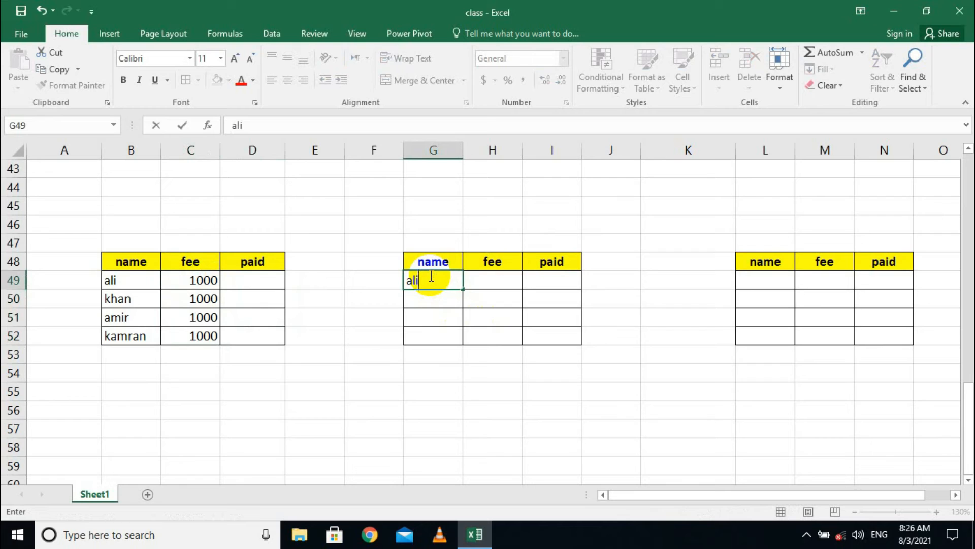
key(Return)
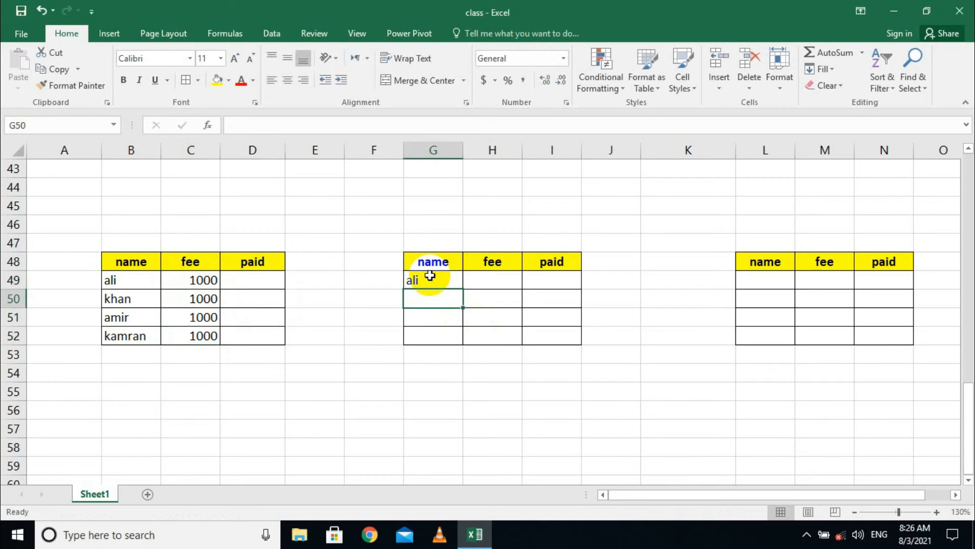
text(khan)
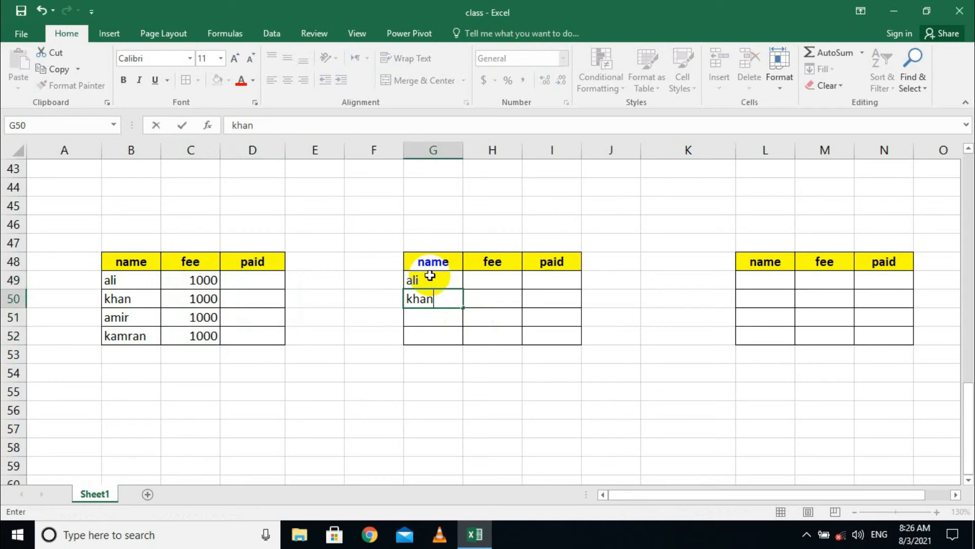
key(Return)
text(amir)
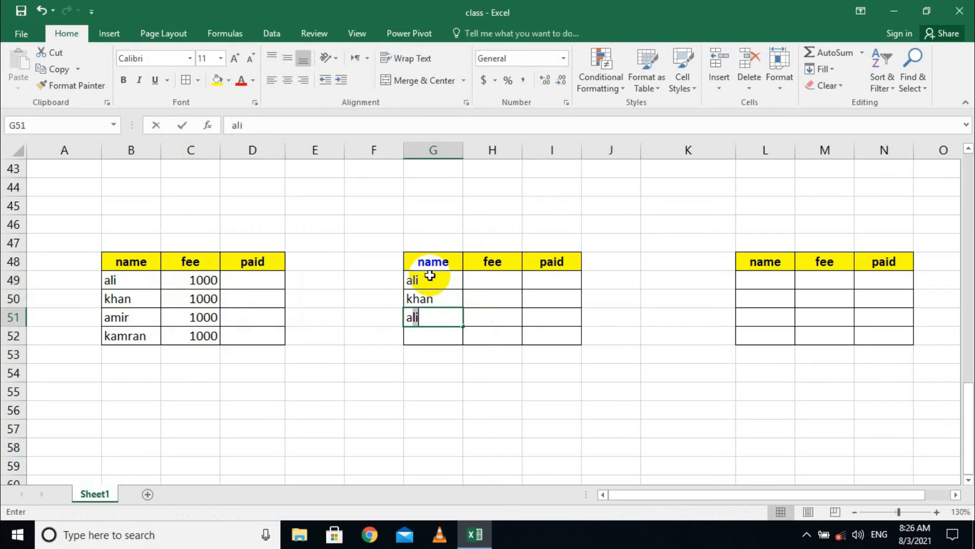
key(Tab)
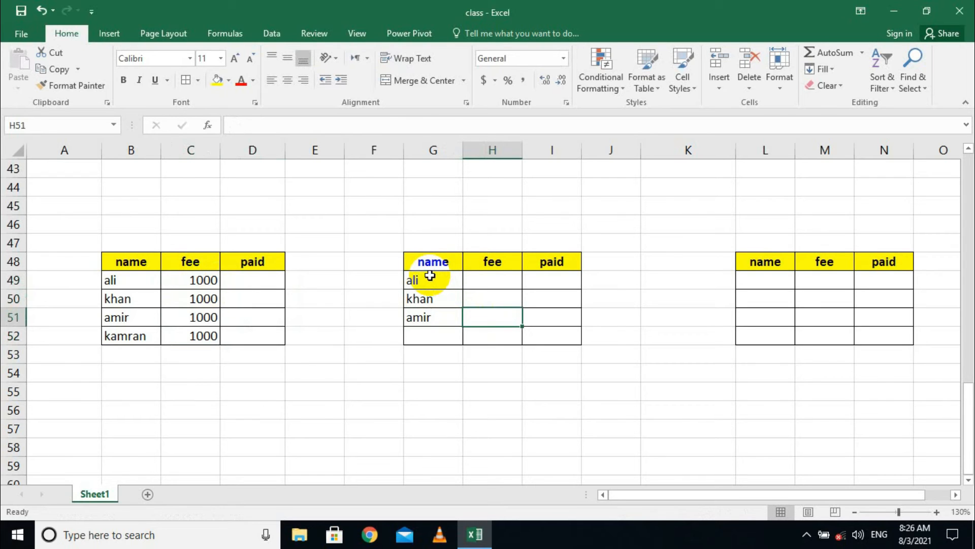
key(Return)
text(kam)
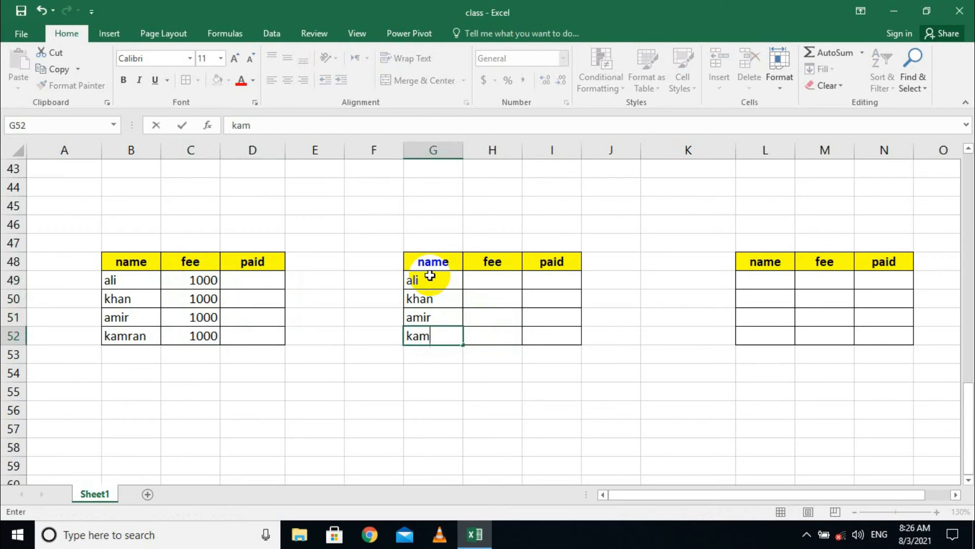
text(ran)
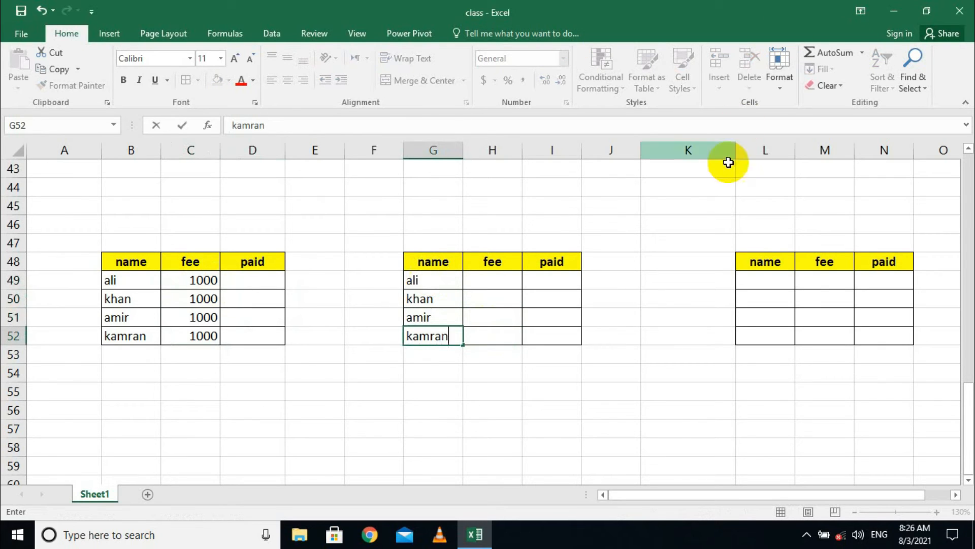
Fill the name column of the third table, L49:L52, with the same four first names.
click(744, 279)
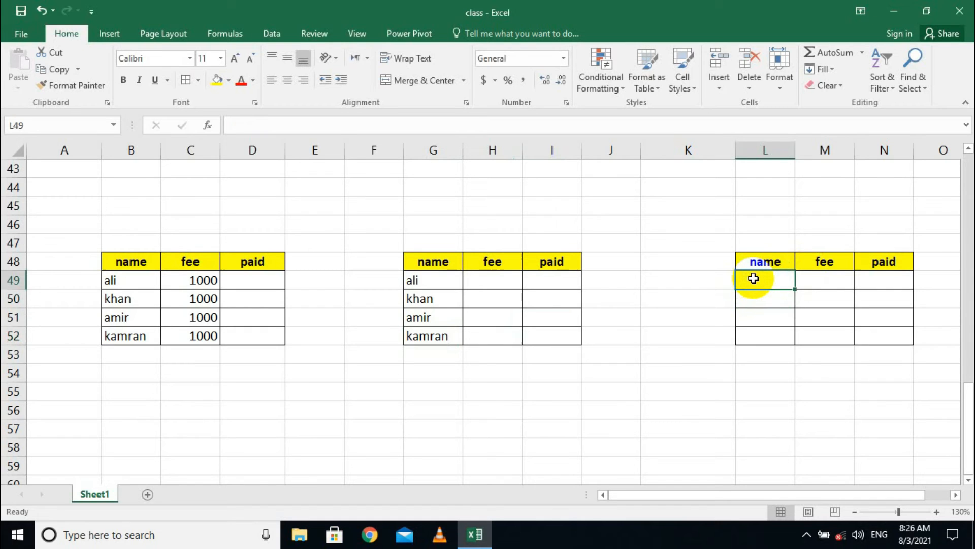
text(al)
key(Return)
text(khan)
key(Return)
text(amir)
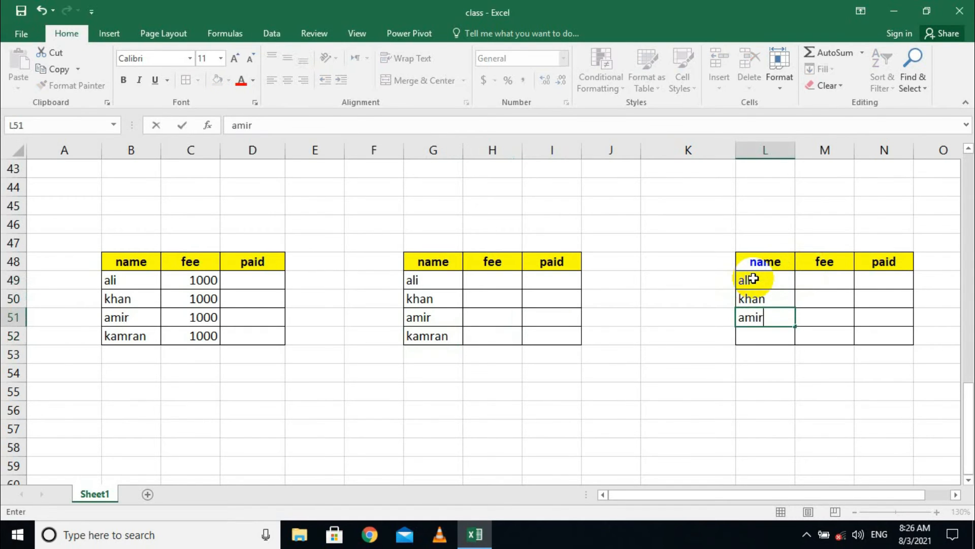
key(Return)
text(ka)
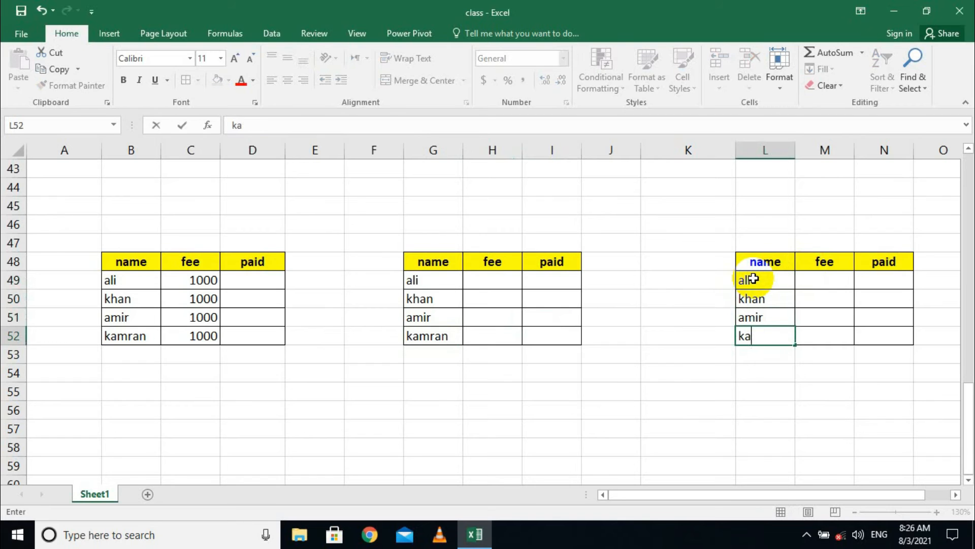
key(Return)
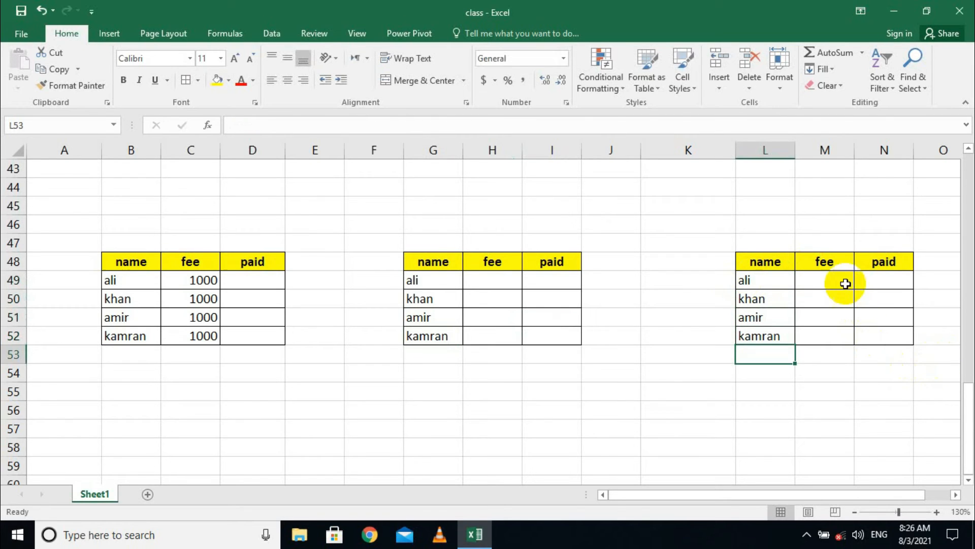
Enter a fee of 1000 in M49 and fill it down to M52.
click(840, 278)
text(1000)
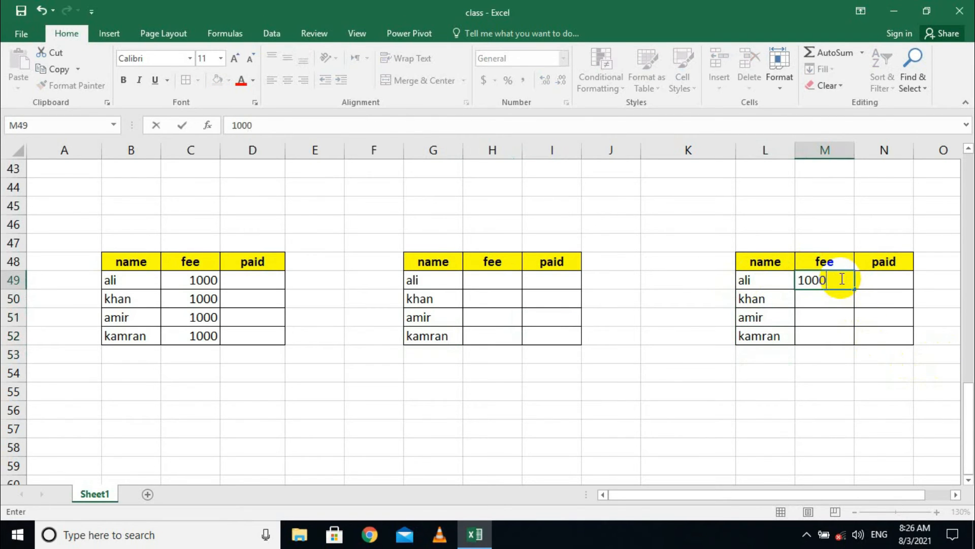
key(Return)
click(839, 278)
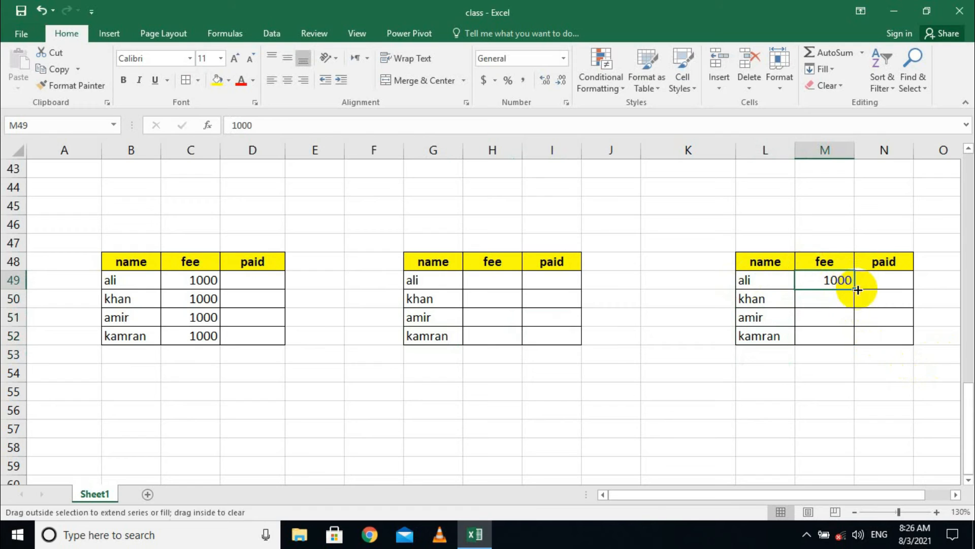
drag(858, 289, 858, 342)
Enter a fee of 1000 in H49 and fill it down to H52.
click(479, 283)
text(1000)
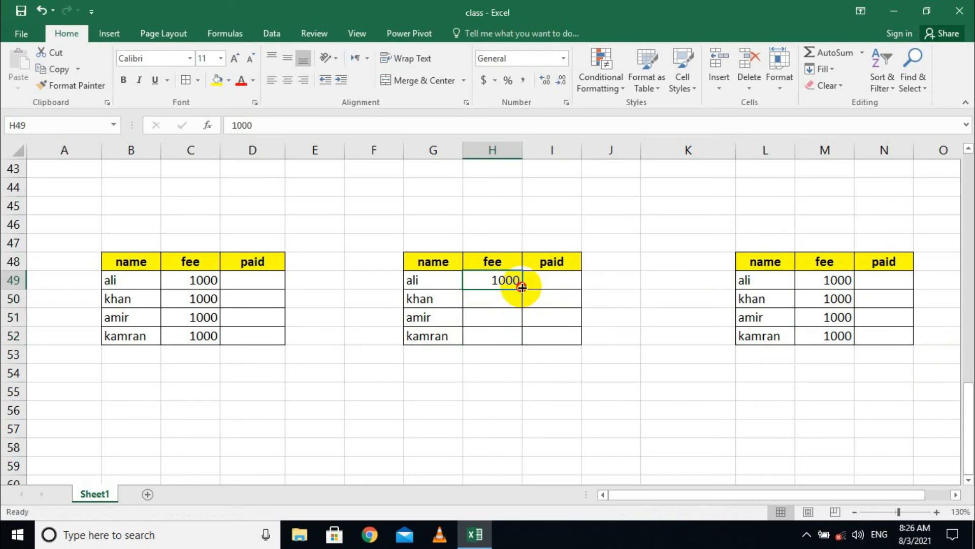
drag(522, 288, 522, 342)
Enter the paid amounts 600, 800, 900 and 500 in D49:D52 of the first table.
click(554, 279)
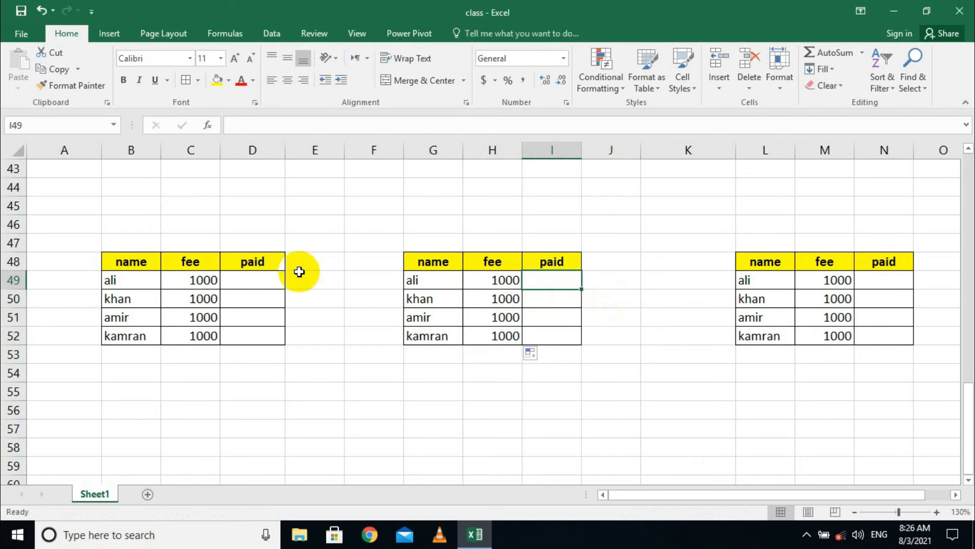
click(231, 284)
text(600)
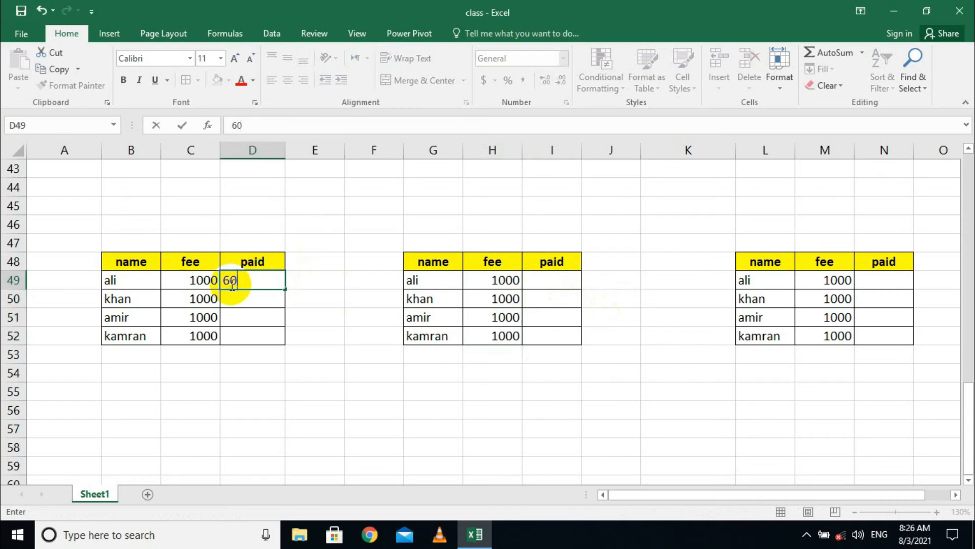
key(Return)
text(800)
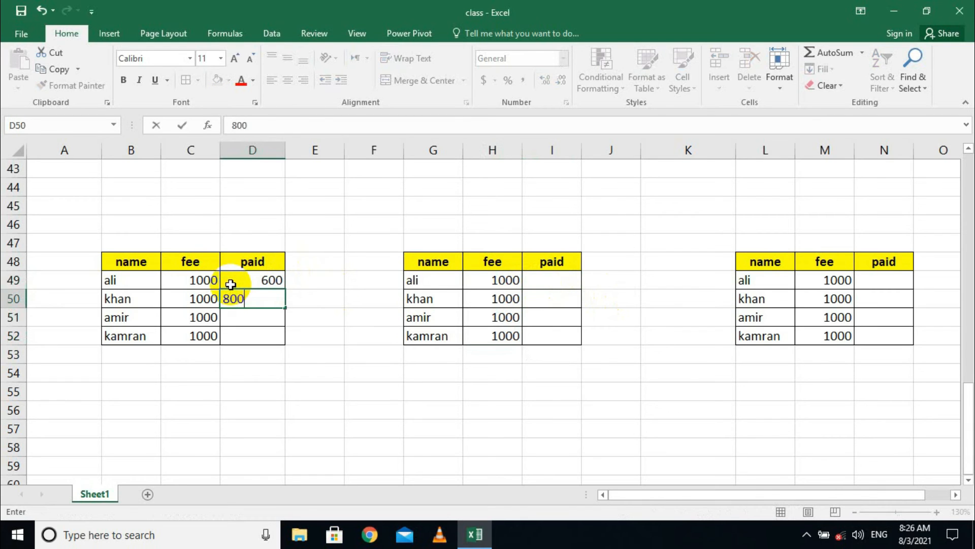
key(Return)
text(+90)
key(BackSpace)
key(BackSpace)
key(BackSpace)
text(*)
key(BackSpace)
text(900)
key(Return)
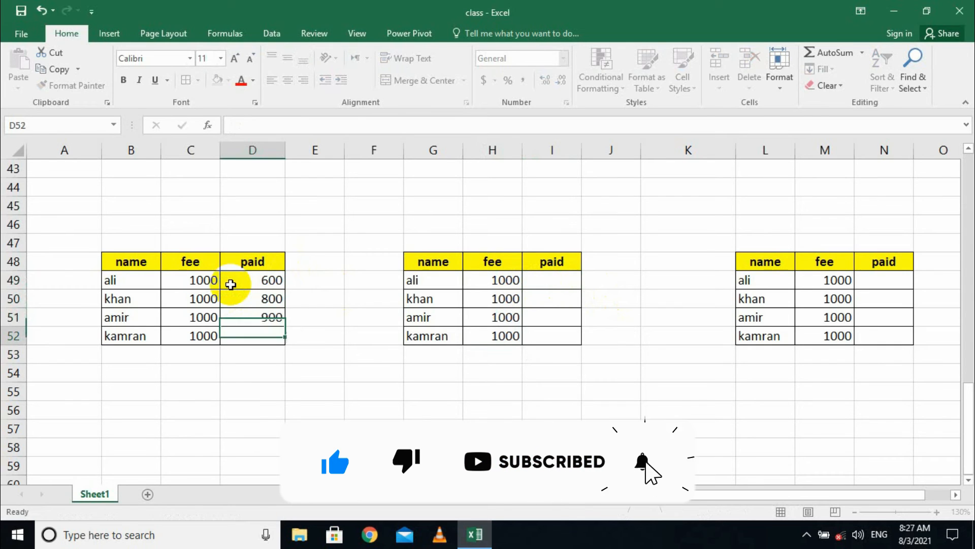
text(500)
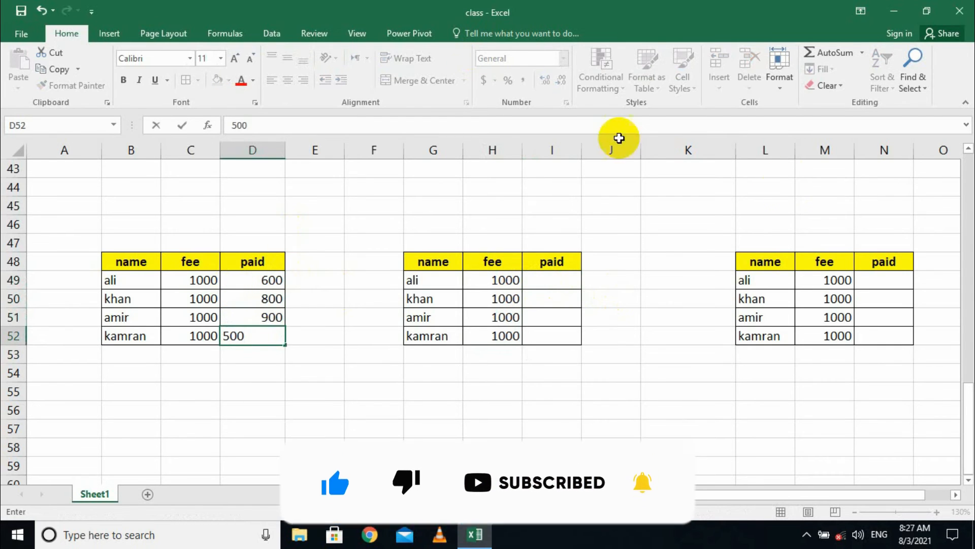
Enter a paid amount of 1000 in each cell of I49:I52 in the second table.
click(569, 287)
text(1000)
key(Return)
text(100)
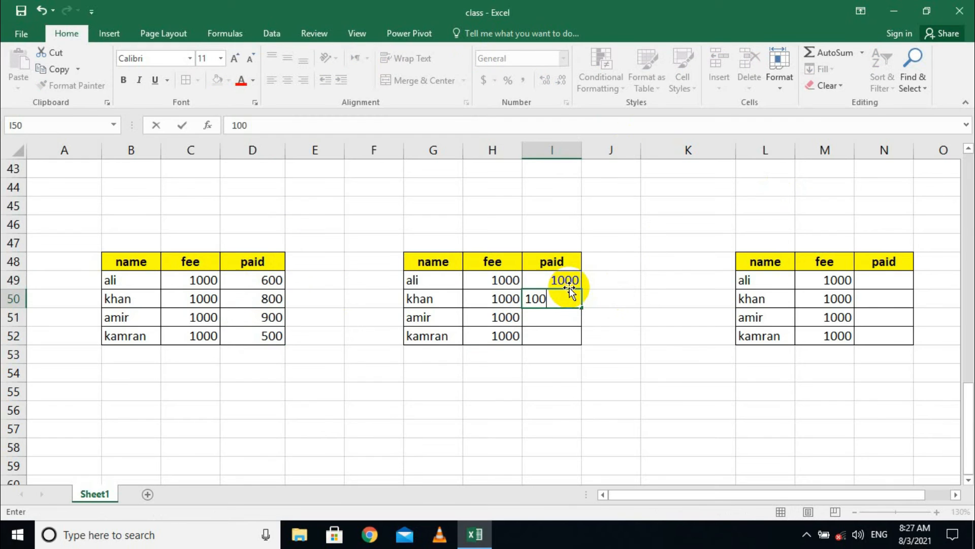
key(Return)
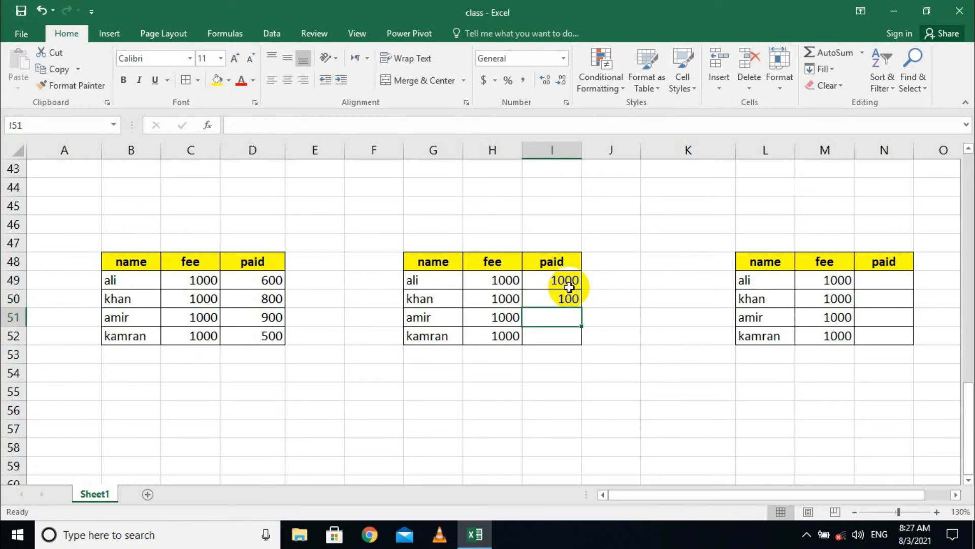
click(562, 298)
click(563, 279)
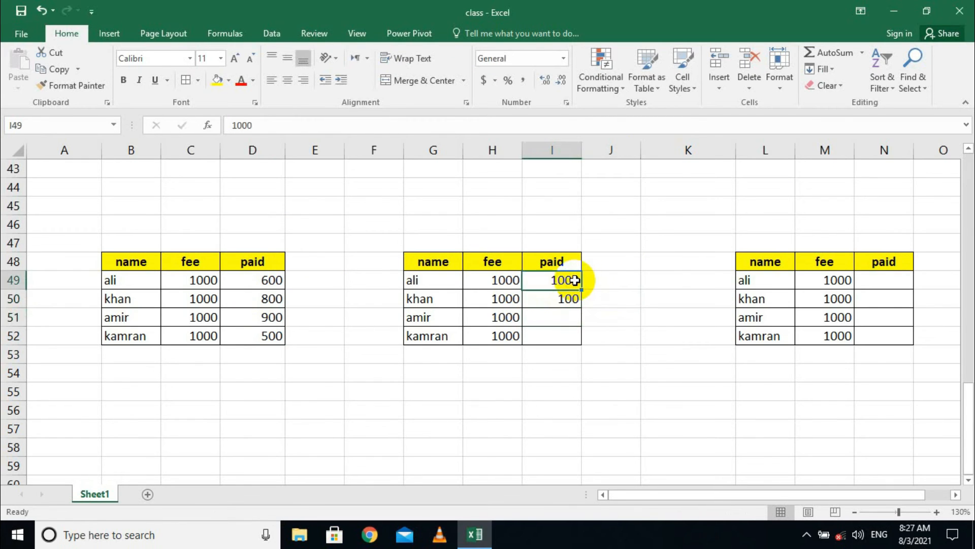
double_click(583, 288)
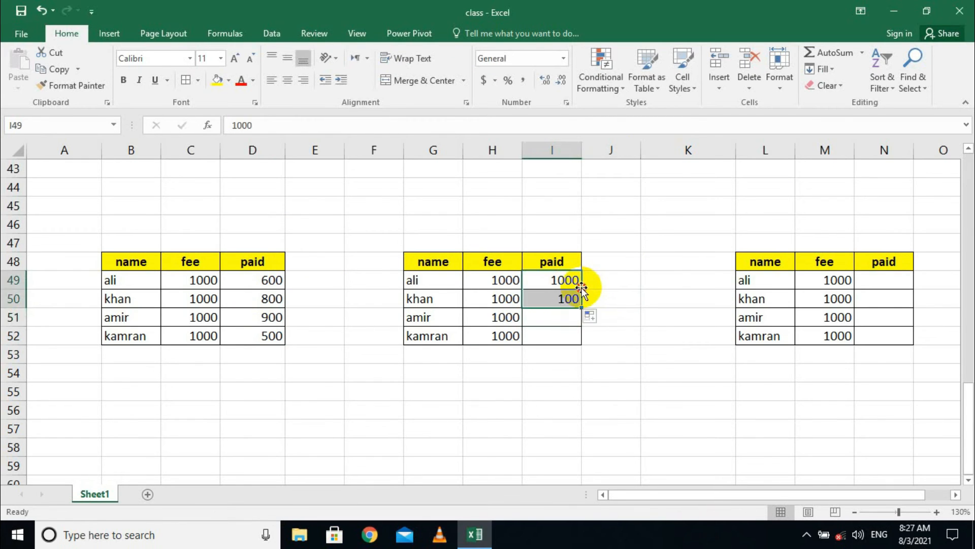
click(559, 313)
text(100)
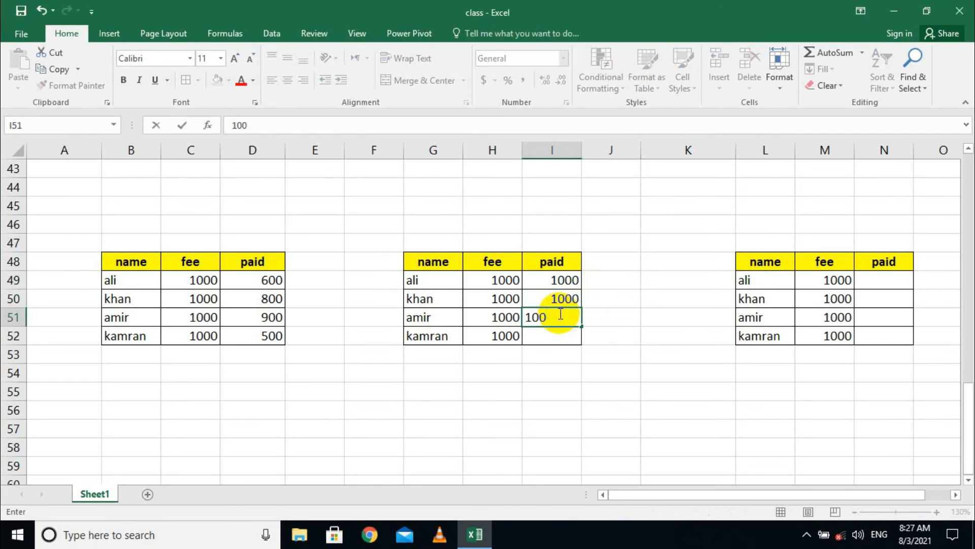
text(0)
key(Return)
text(1000)
key(Return)
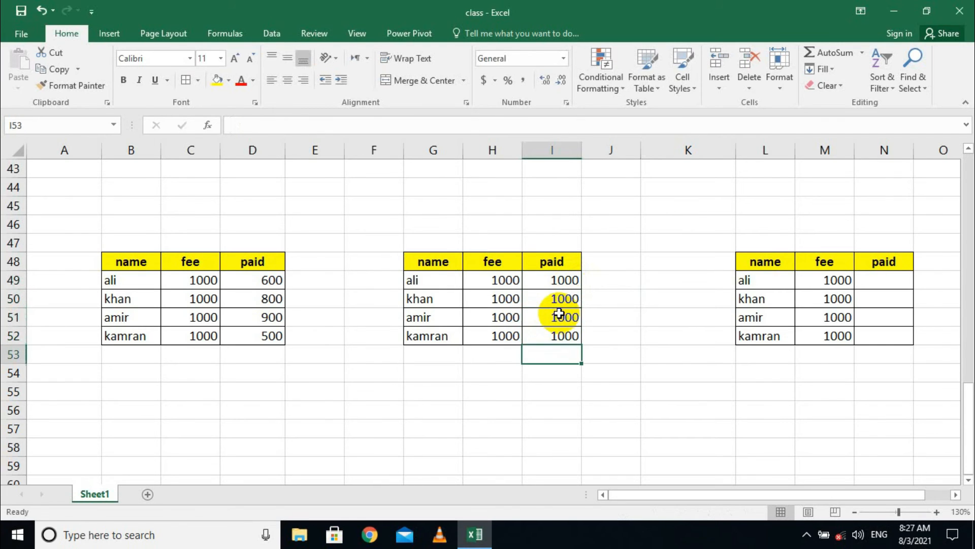
Enter the paid amounts 1000, 900, 800 and 700 in N49:N52 of the third table.
click(872, 281)
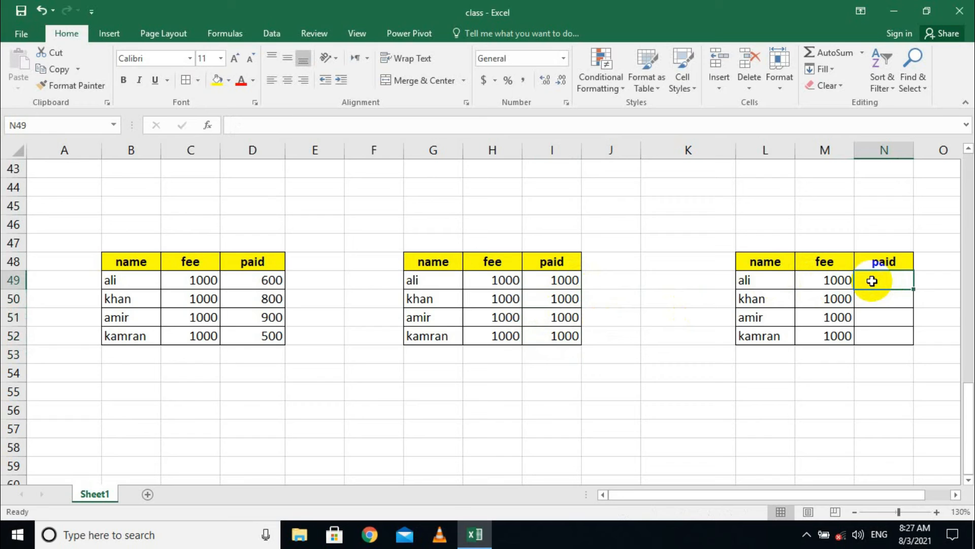
text(1000)
key(Return)
text(900)
key(Return)
text(800)
key(Return)
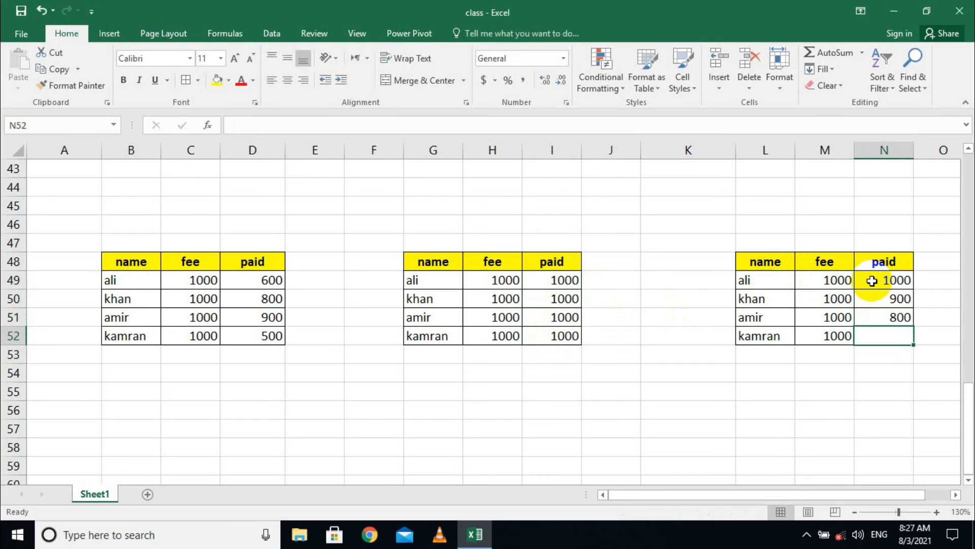
text(700)
key(Return)
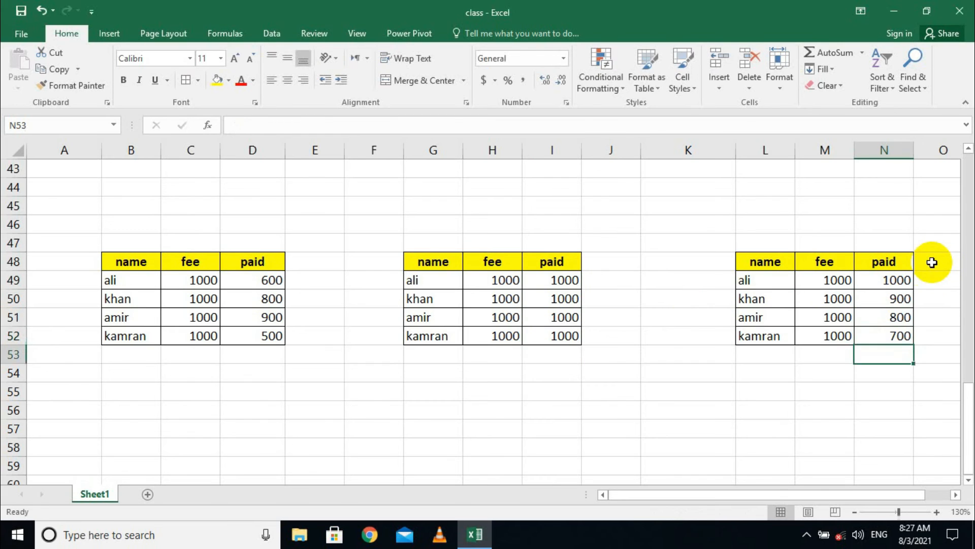
Start a consolidation with G54 as the destination cell and Sum as the function.
click(653, 338)
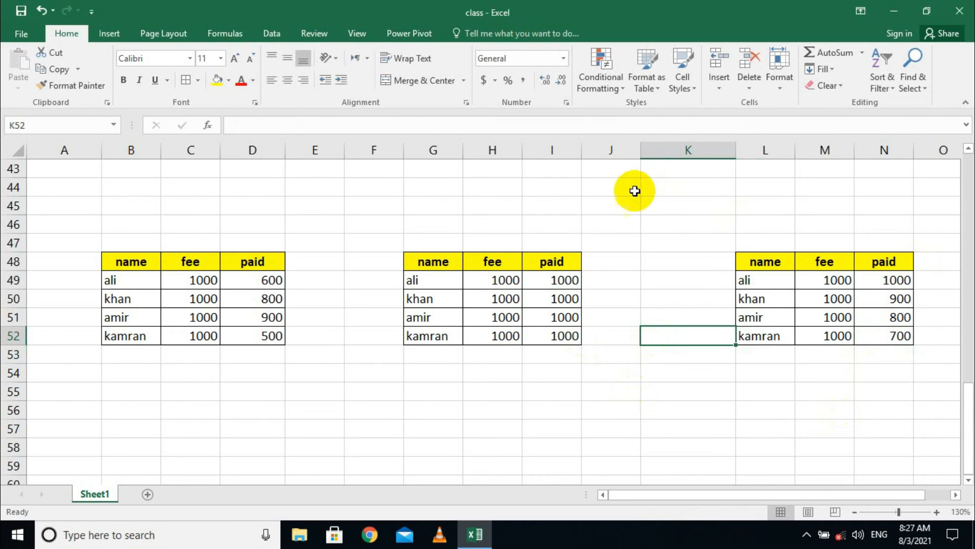
click(789, 369)
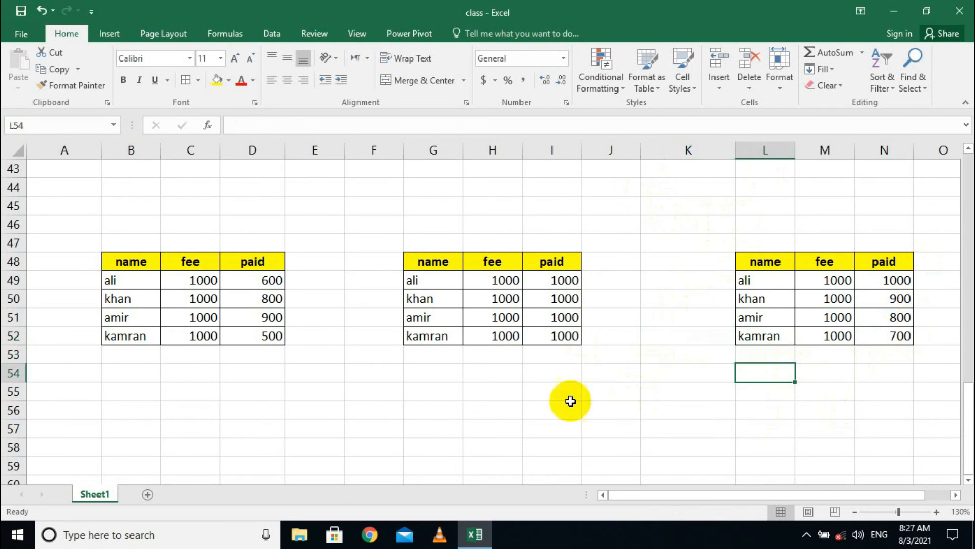
scroll(566, 398, down, 1)
click(423, 311)
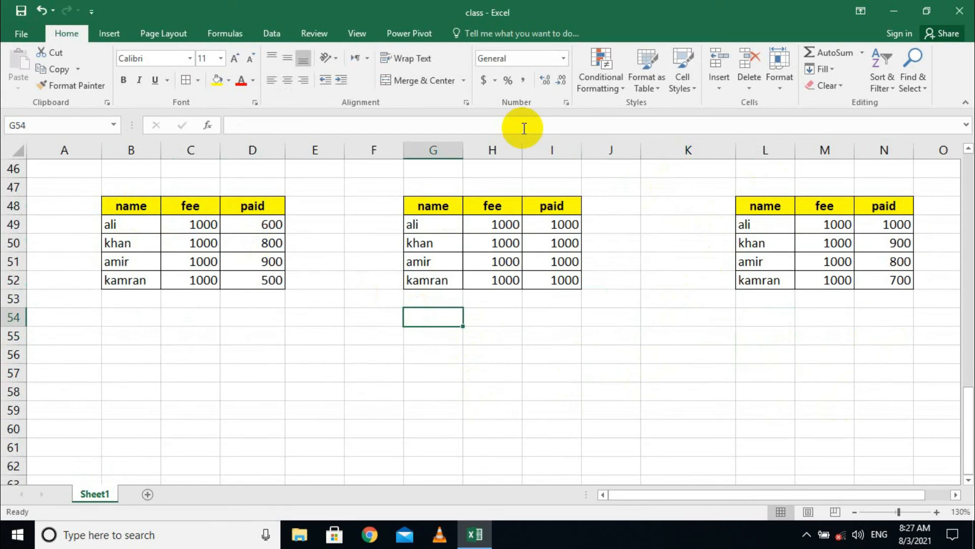
click(274, 33)
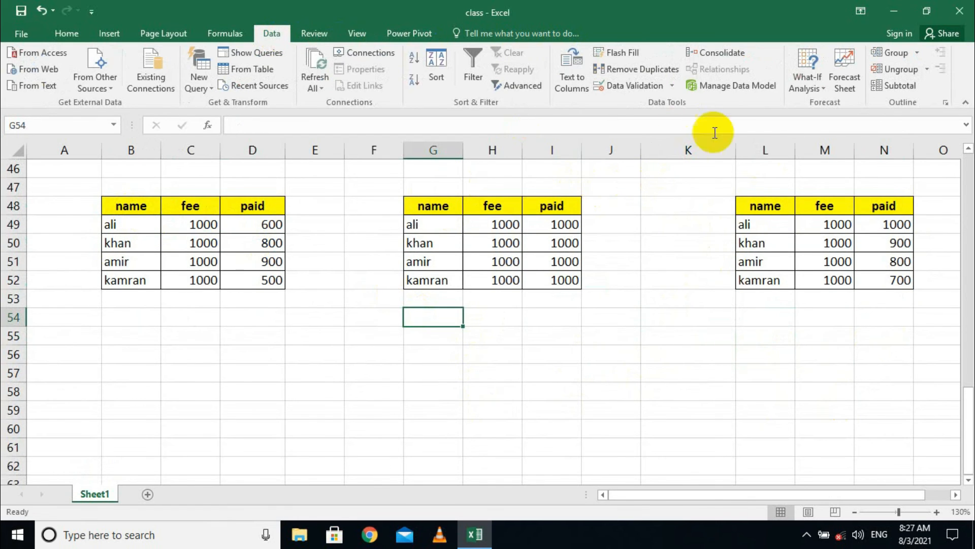
click(696, 51)
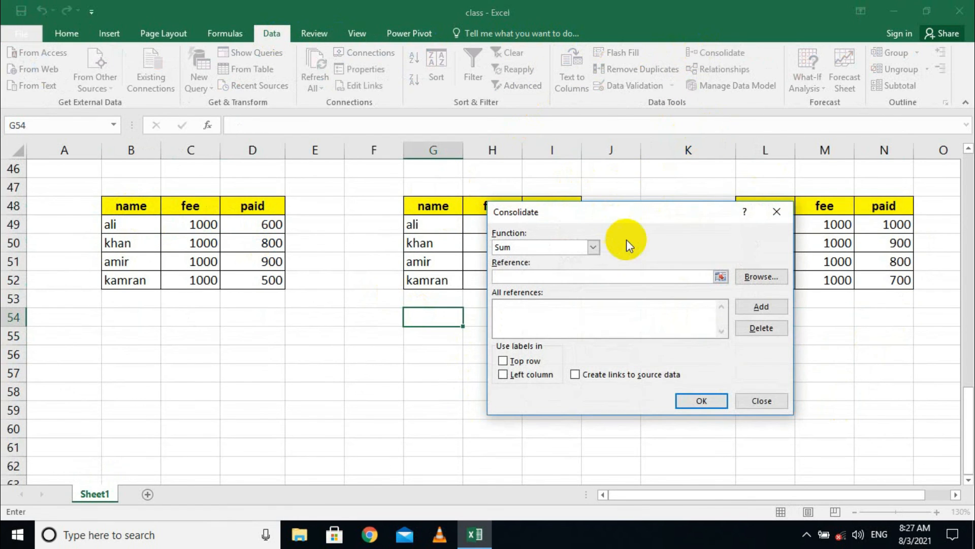
click(553, 248)
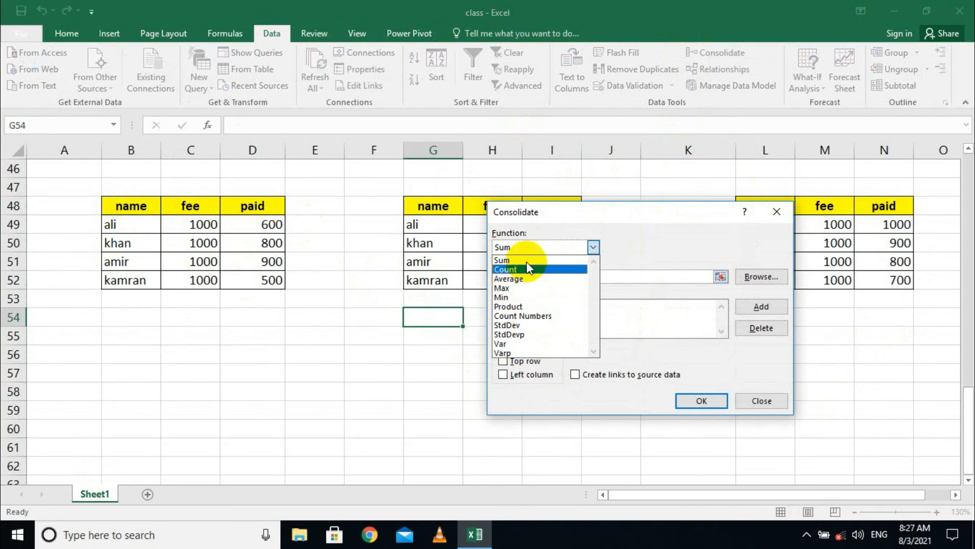
click(543, 248)
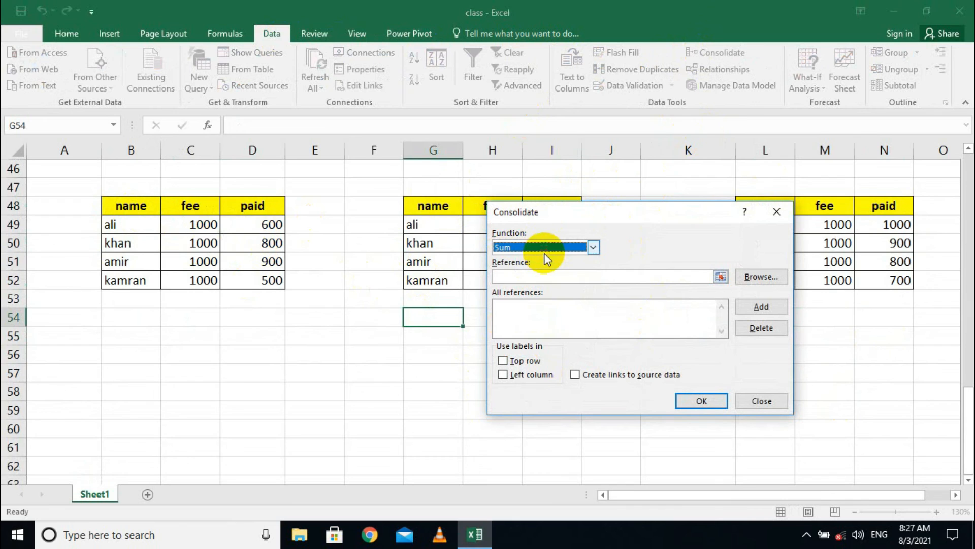
Add the first table's range B48:D52, including its headers, to the consolidation references.
click(720, 277)
drag(124, 224, 266, 283)
drag(107, 208, 272, 284)
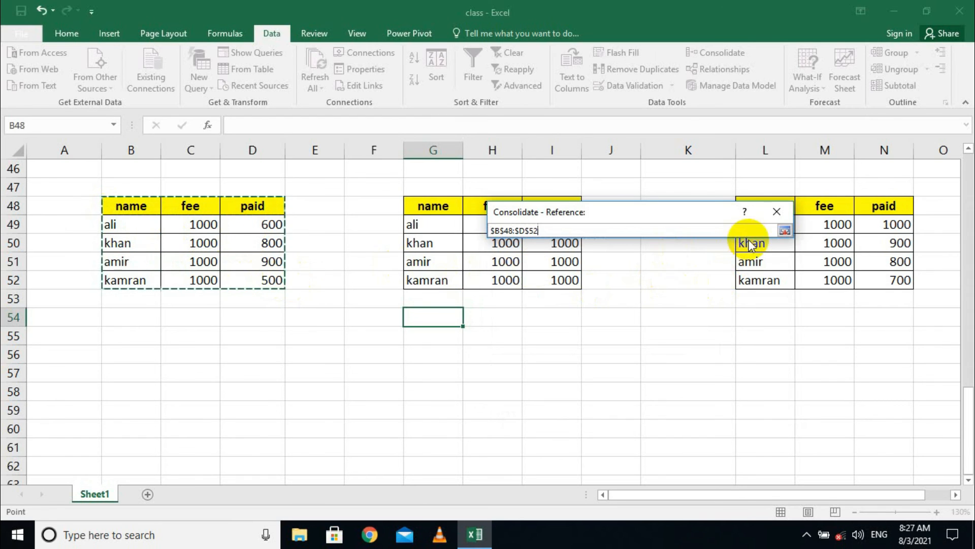
click(785, 231)
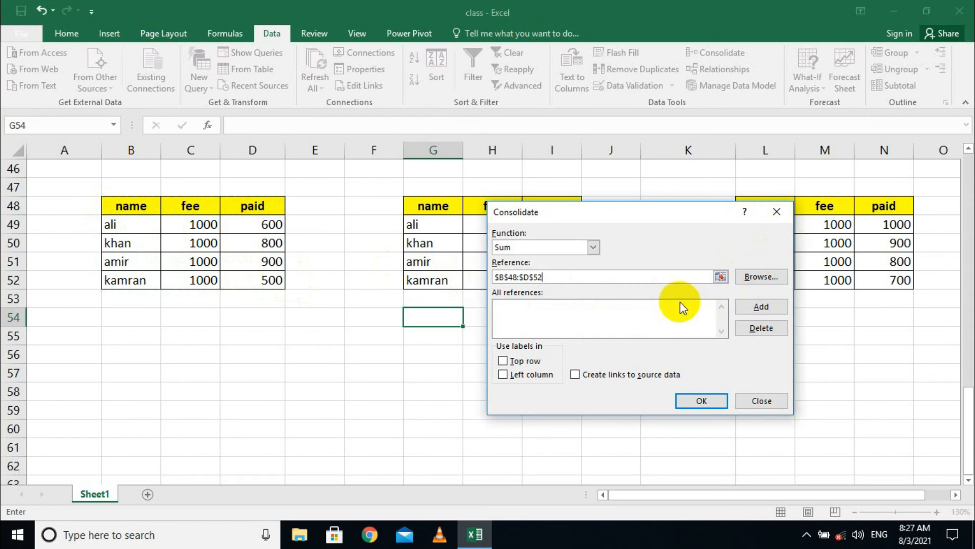
click(741, 306)
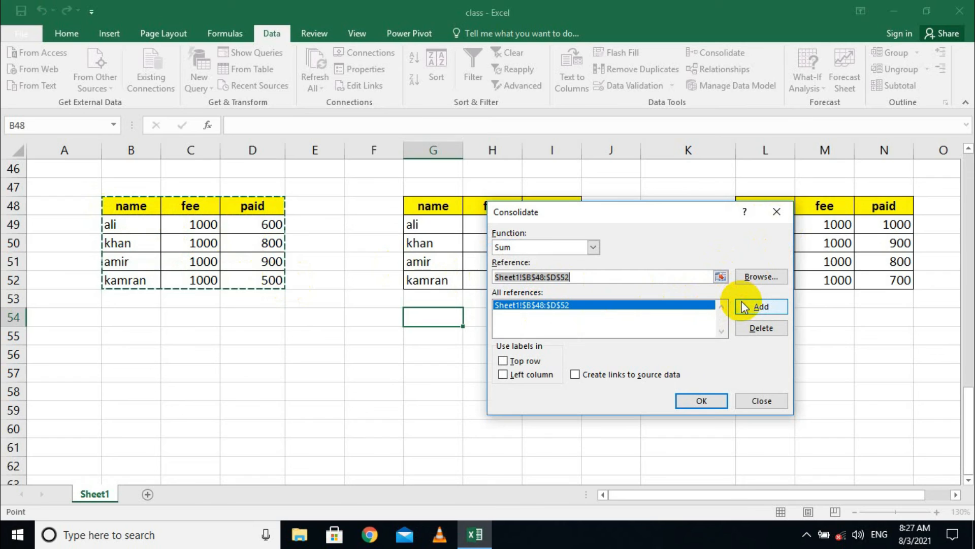
drag(670, 209, 591, 261)
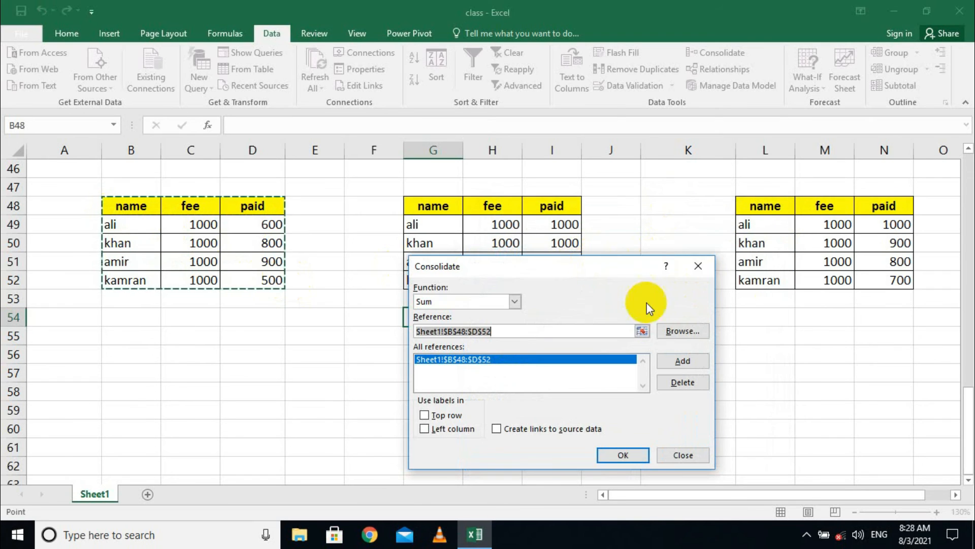
click(686, 360)
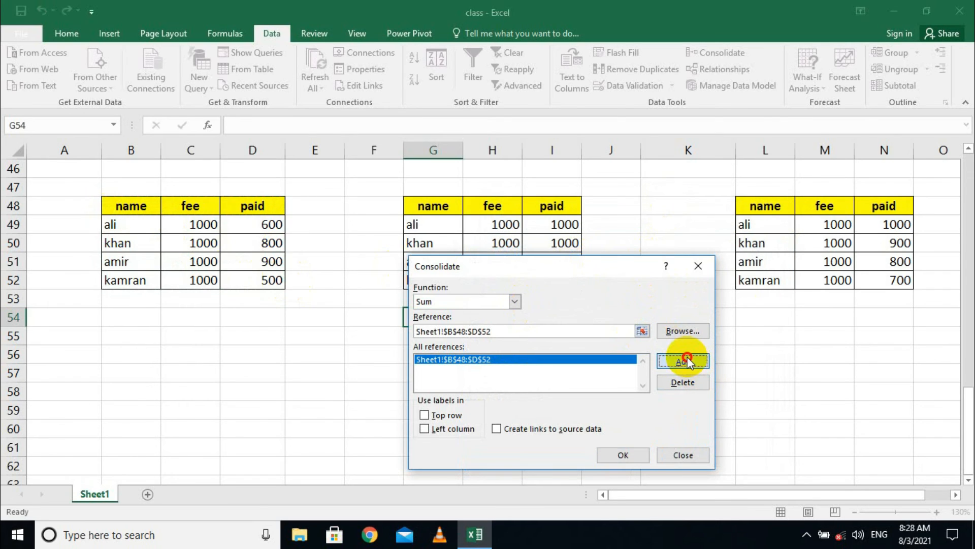
click(665, 360)
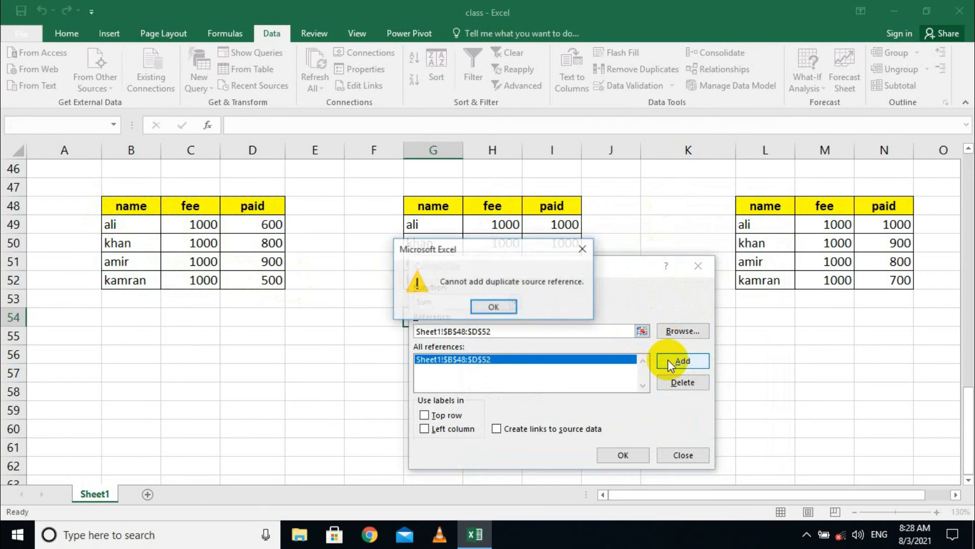
click(494, 307)
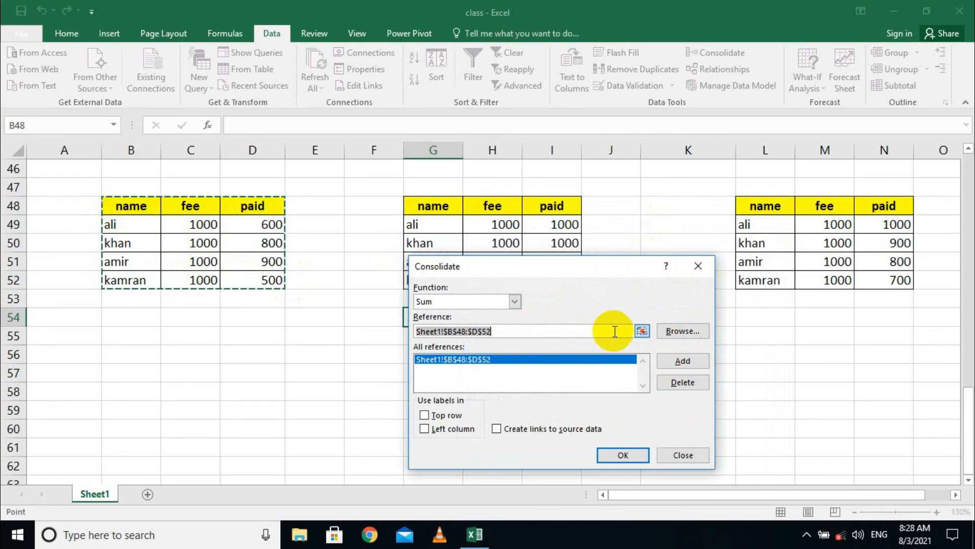
Add the second table's range G48:I52 to the consolidation references.
click(642, 331)
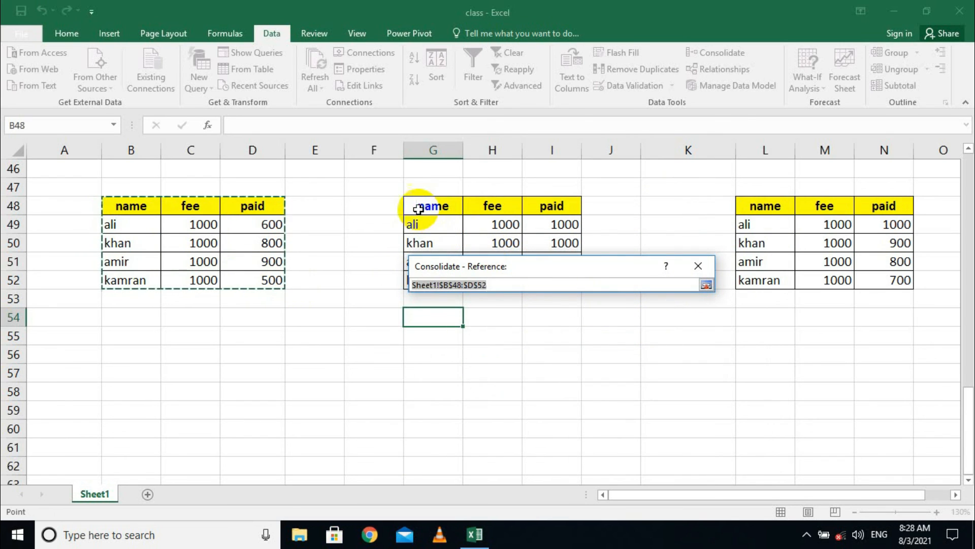
drag(418, 208, 556, 283)
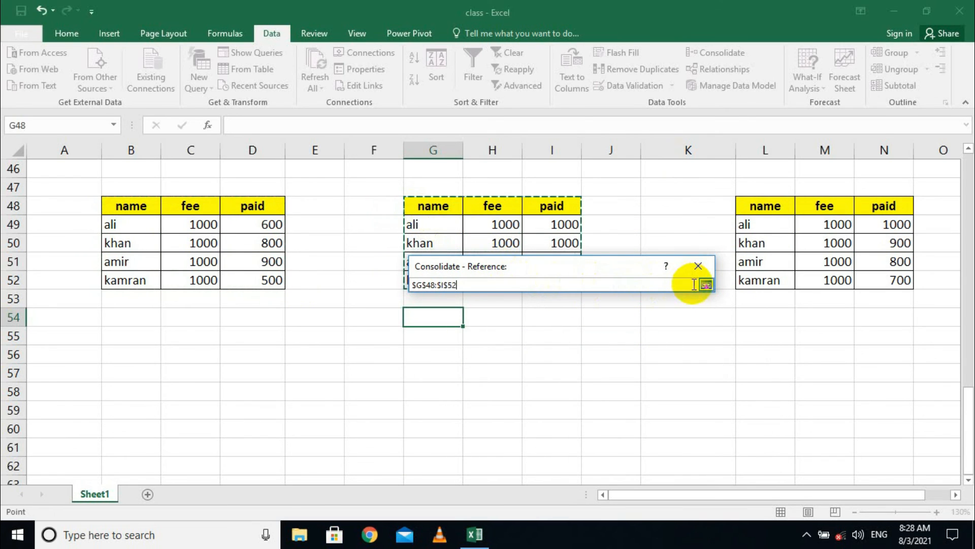
click(706, 285)
click(684, 360)
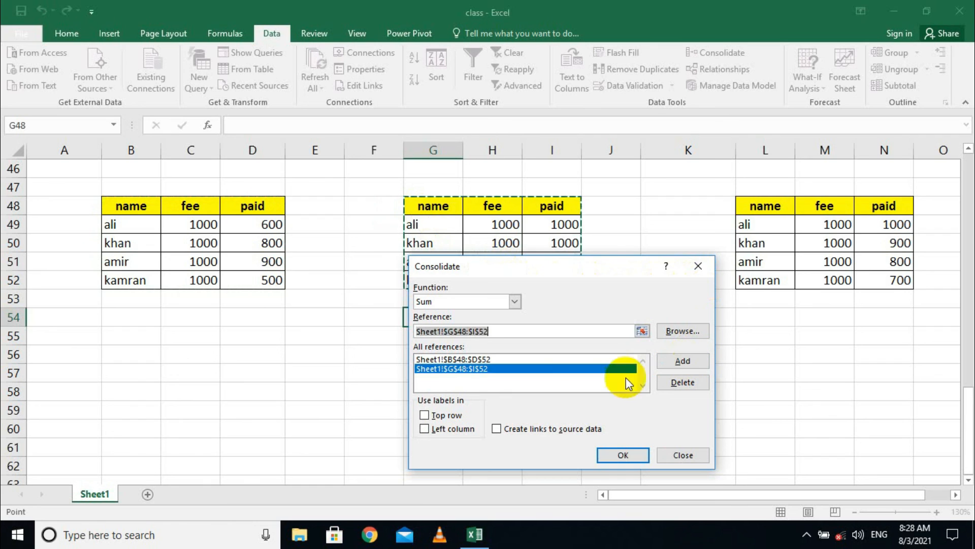
Add the third table's range L48:N52 to the consolidation references.
click(643, 331)
drag(752, 212, 872, 278)
click(706, 284)
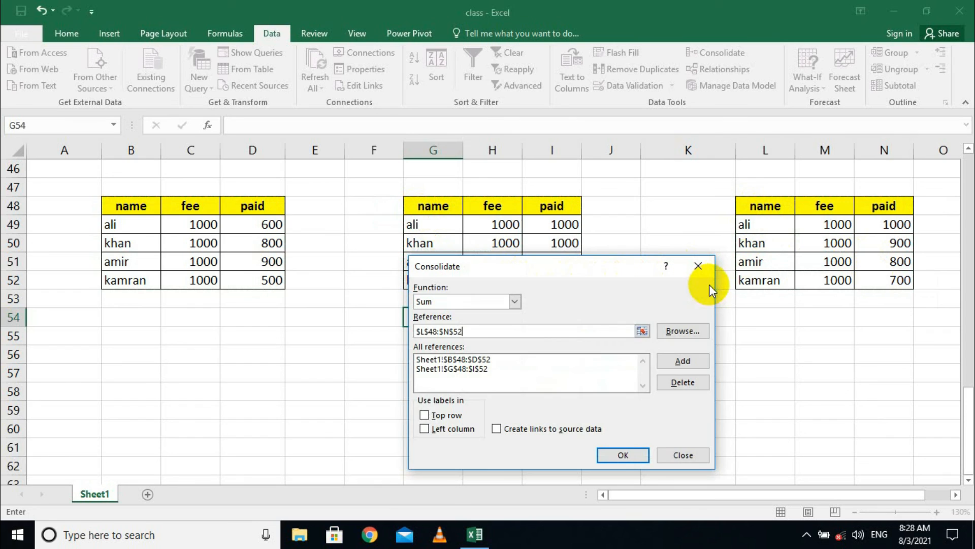
click(682, 361)
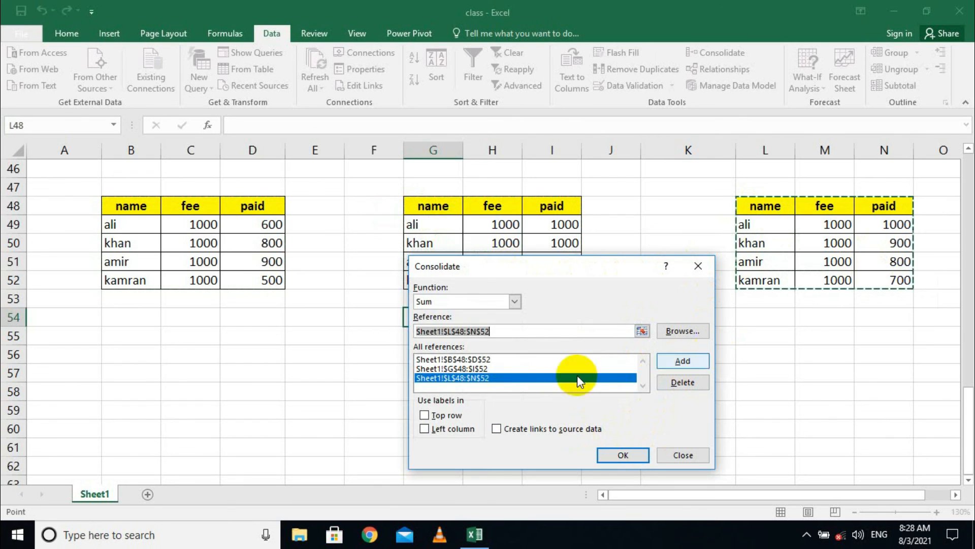
Use the top row and left column as labels and run the consolidation of the three tables.
click(426, 416)
click(430, 429)
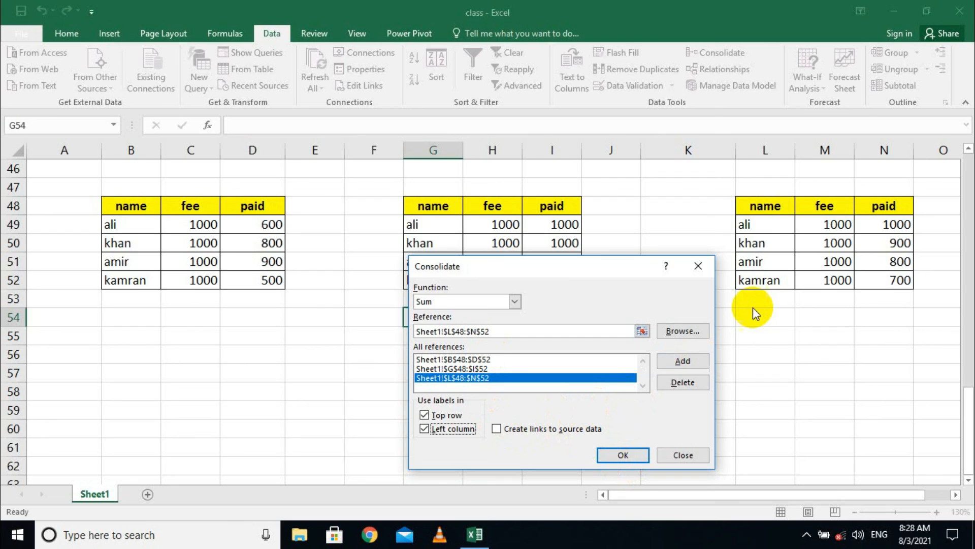
click(624, 454)
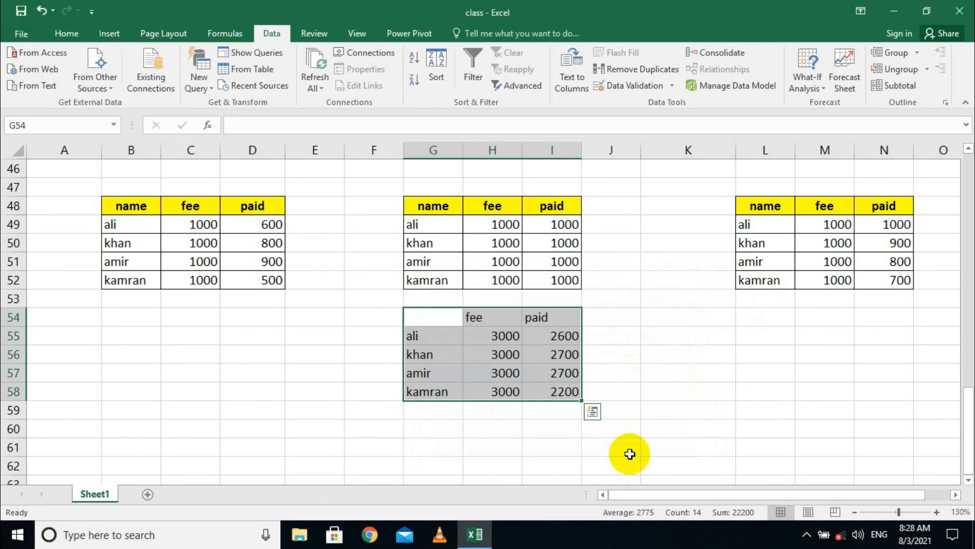
click(668, 377)
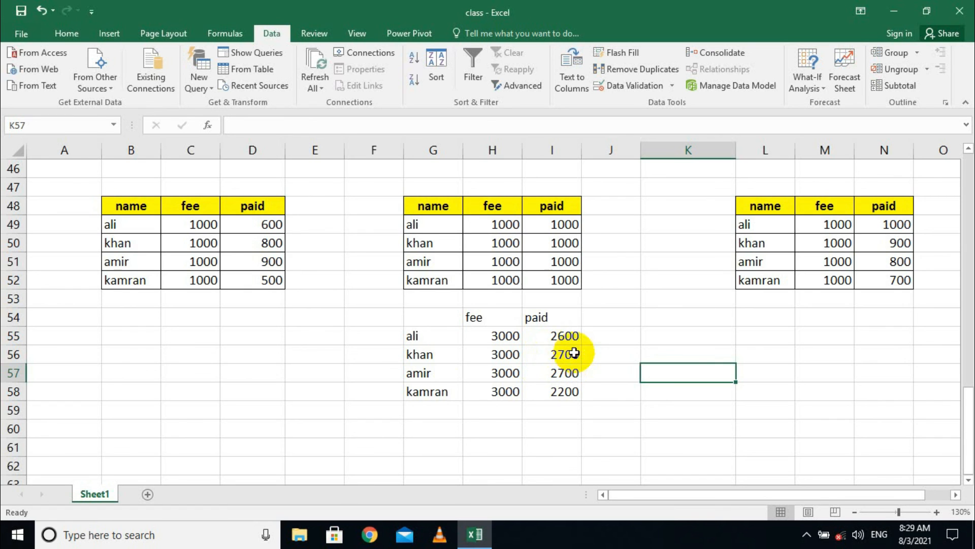
Select the consolidated table together with the empty row beneath it, G54:I59.
drag(404, 322, 582, 409)
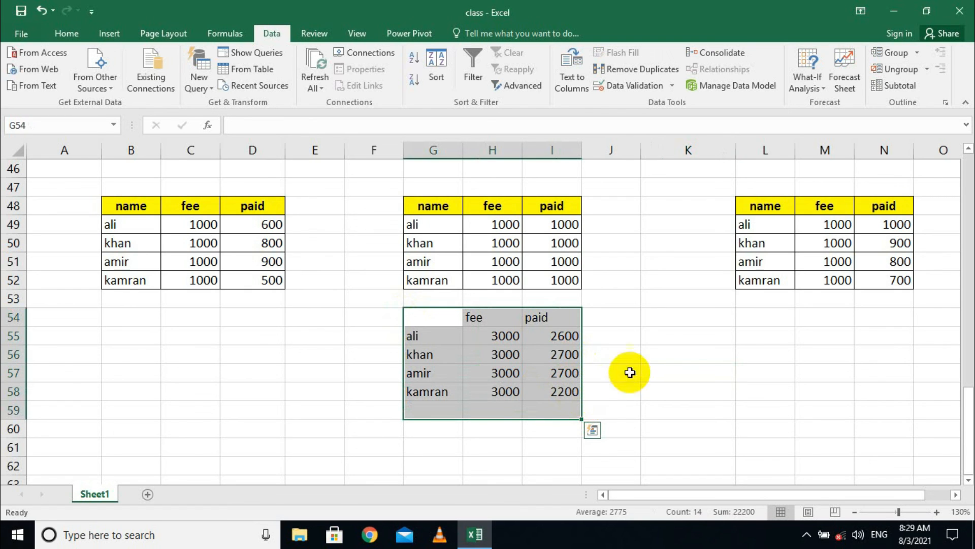